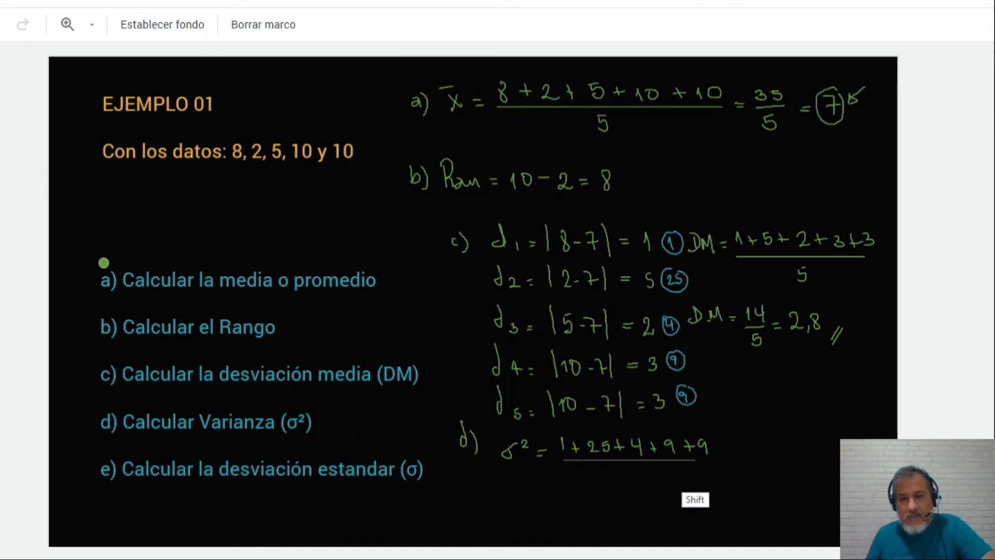
Step: Complete the handwritten variance calculation in part d with the divisor 5 and the result 48/5 = 9,6
drag(632, 469, 618, 482)
drag(719, 452, 728, 452)
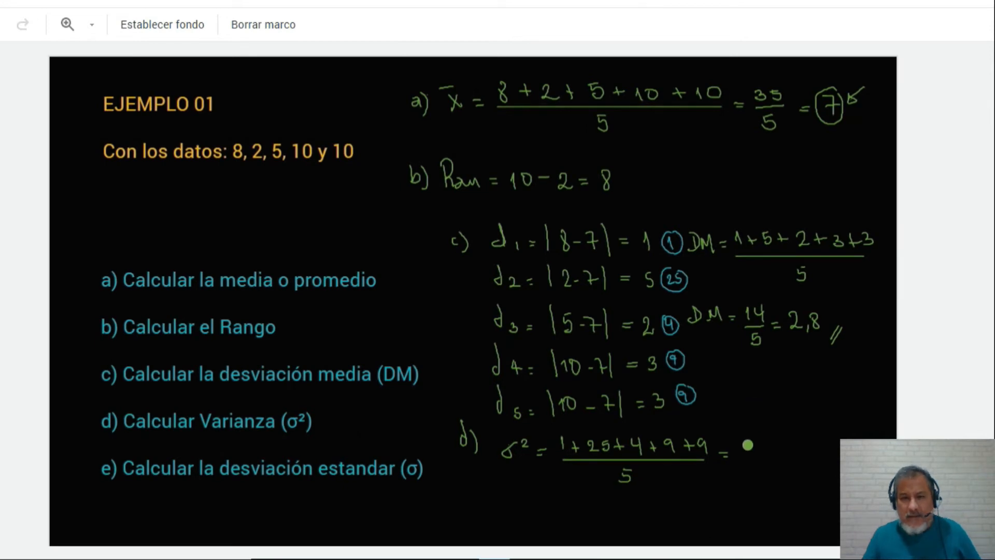
mouse_move(751, 439)
mouse_down()
mouse_move(751, 451)
mouse_move(761, 452)
mouse_move(760, 438)
mouse_move(756, 473)
mouse_move(813, 444)
mouse_move(815, 461)
mouse_move(833, 456)
mouse_up()
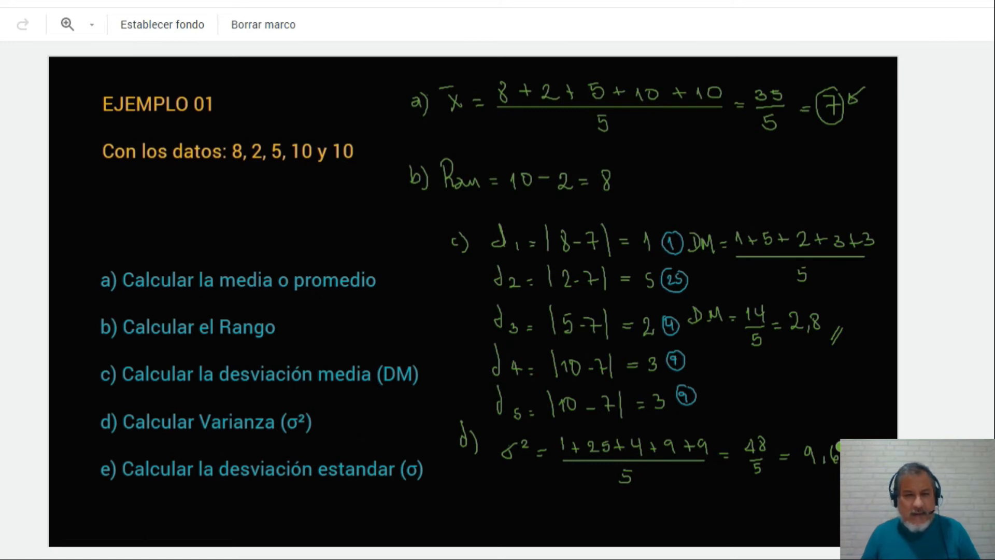
Step: Handwrite part e below the variance, calculating the standard deviation as σ = √9,6 = 3,098
mouse_move(468, 499)
mouse_down()
mouse_move(512, 519)
mouse_move(520, 504)
mouse_move(535, 507)
mouse_up()
mouse_move(526, 512)
mouse_down()
mouse_move(553, 517)
mouse_move(556, 491)
mouse_move(570, 516)
mouse_move(591, 515)
mouse_move(585, 492)
mouse_up()
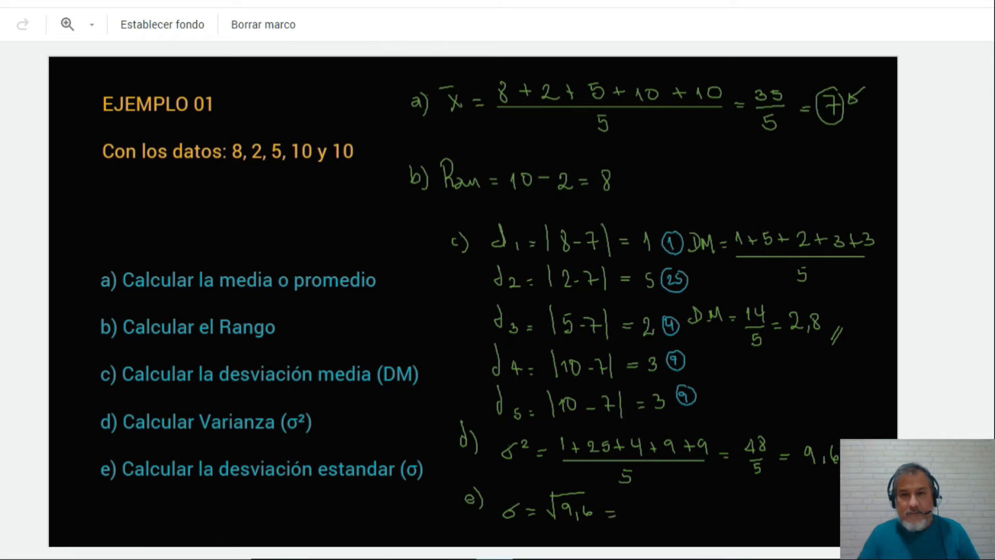
key(F11)
mouse_move(630, 509)
mouse_down()
mouse_move(669, 518)
mouse_move(679, 509)
mouse_up()
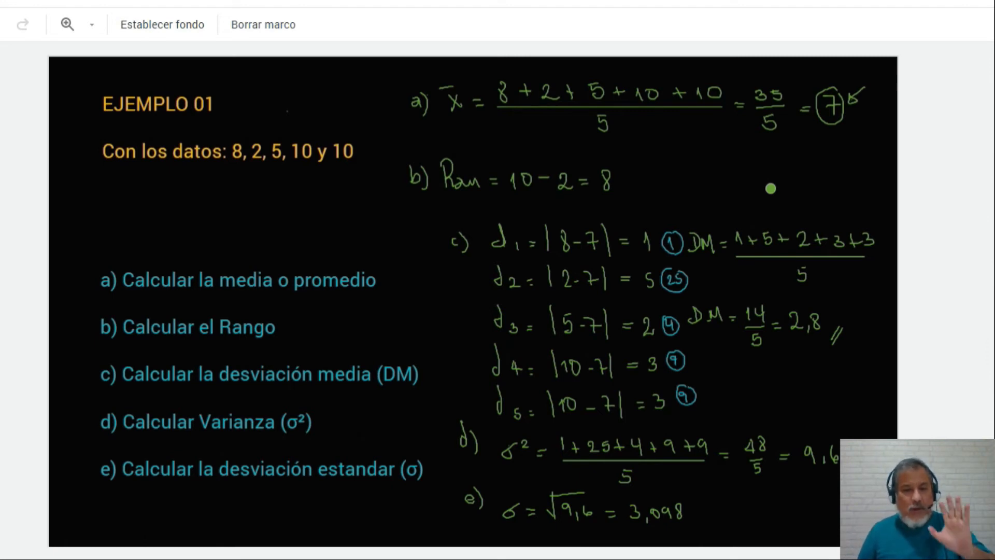
Step: Draw a red check mark beside each of the five exercise items, a) through e)
key(ctrl+z)
key(ctrl+y)
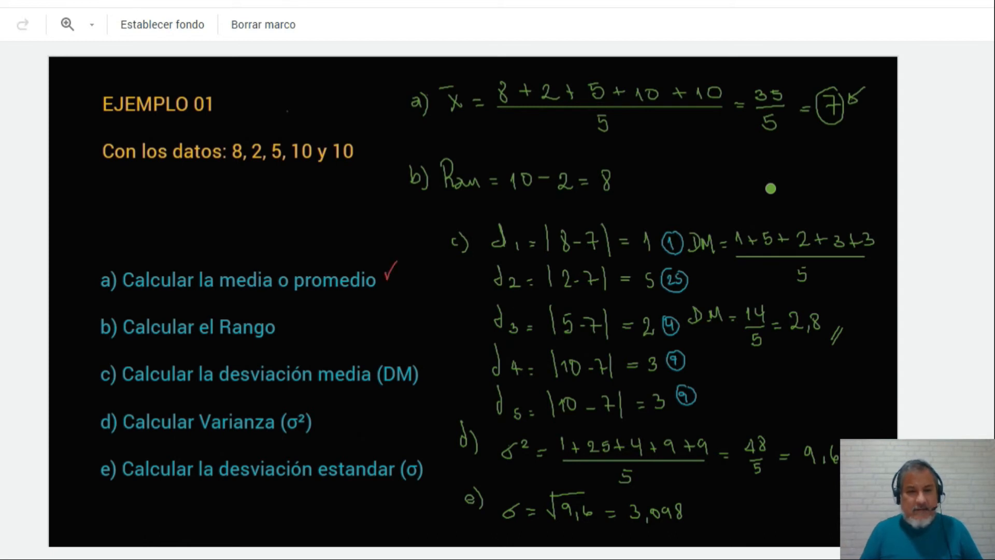
drag(285, 329, 297, 317)
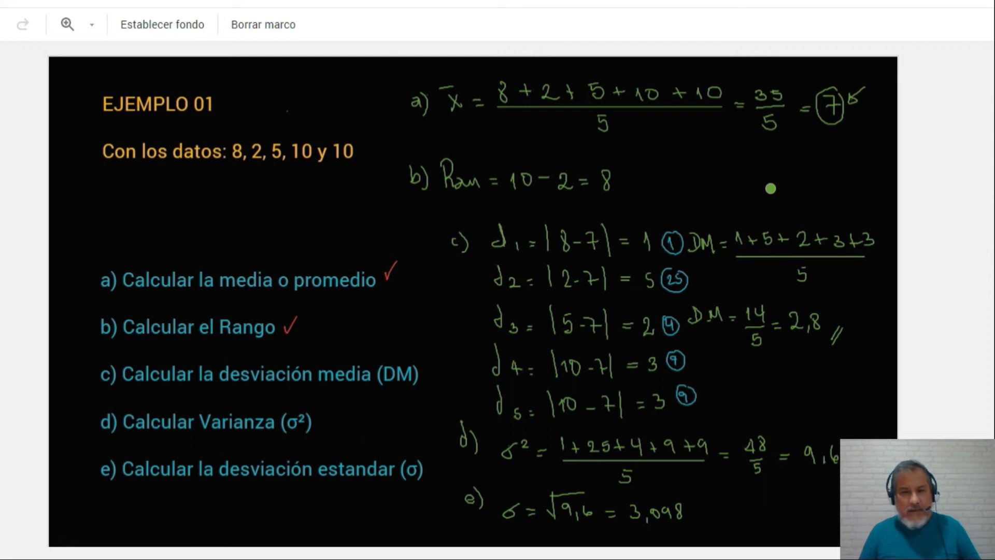
drag(424, 378, 433, 358)
drag(316, 423, 331, 406)
drag(428, 468, 441, 455)
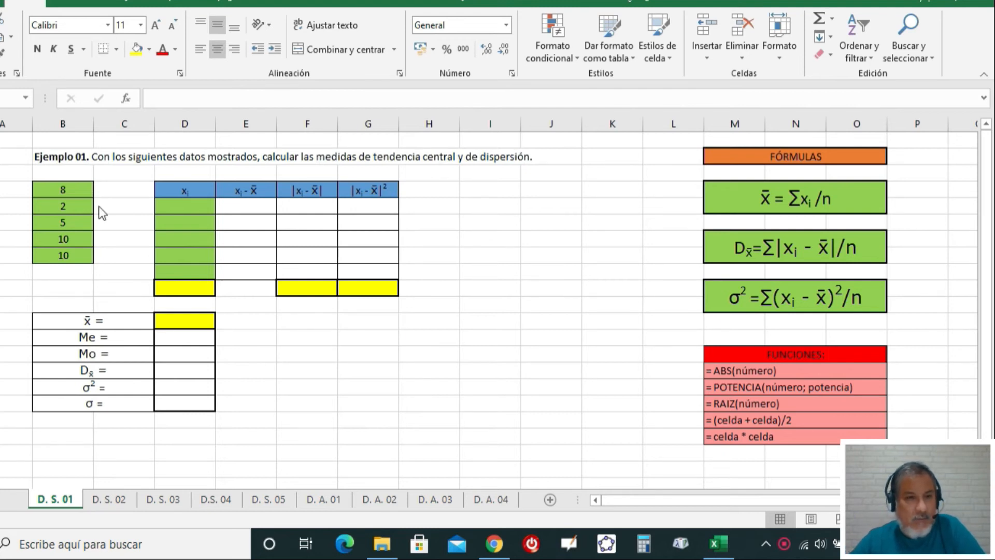
click(106, 314)
drag(109, 315, 91, 403)
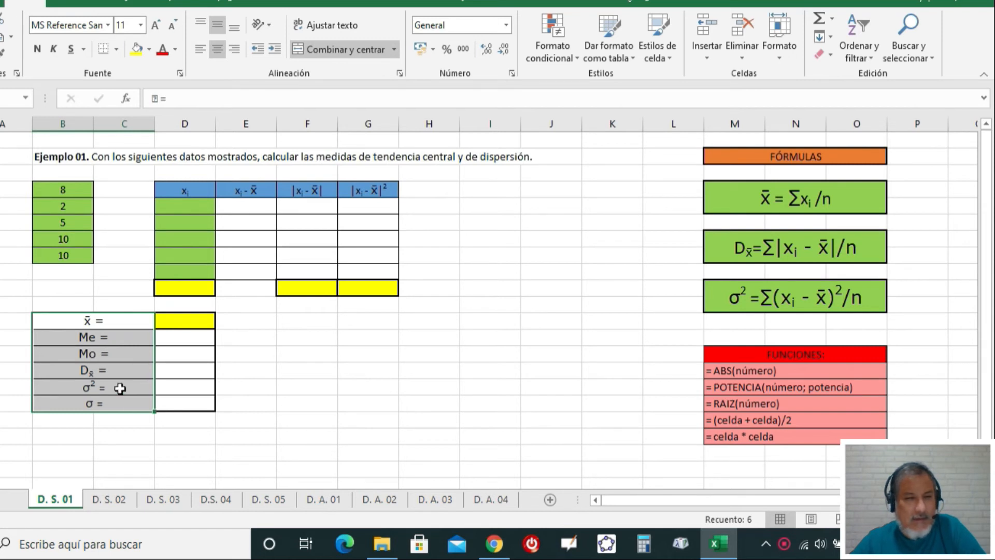
click(303, 385)
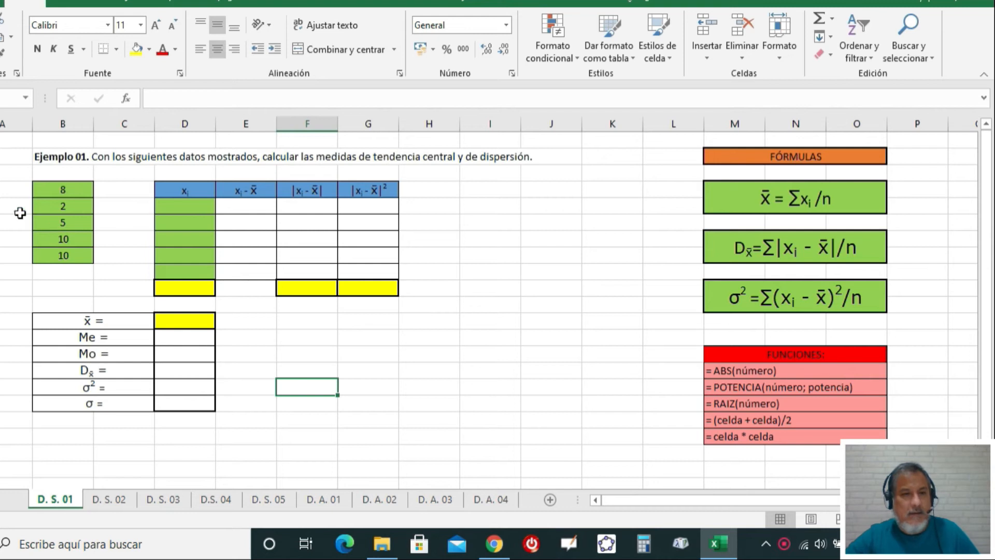
click(98, 206)
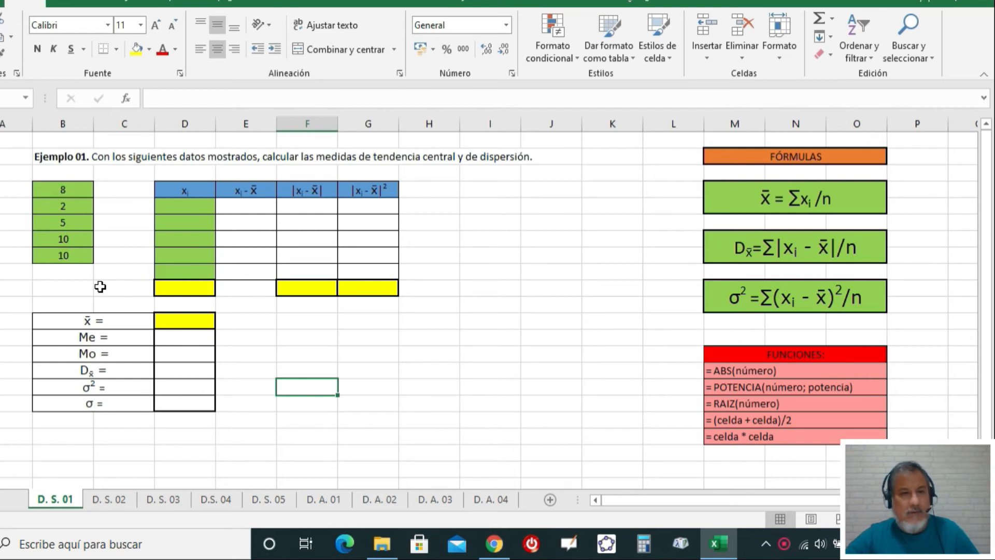
click(80, 338)
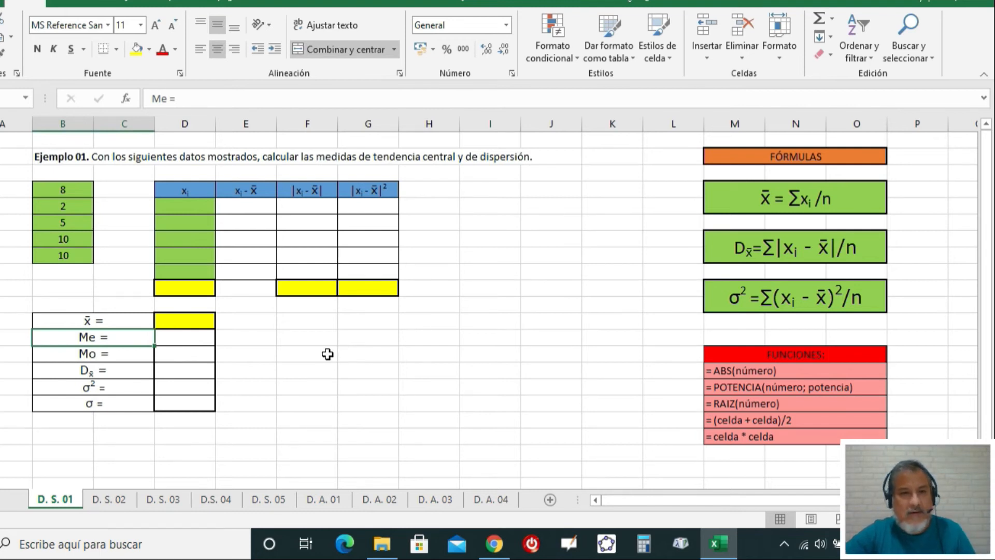
click(96, 354)
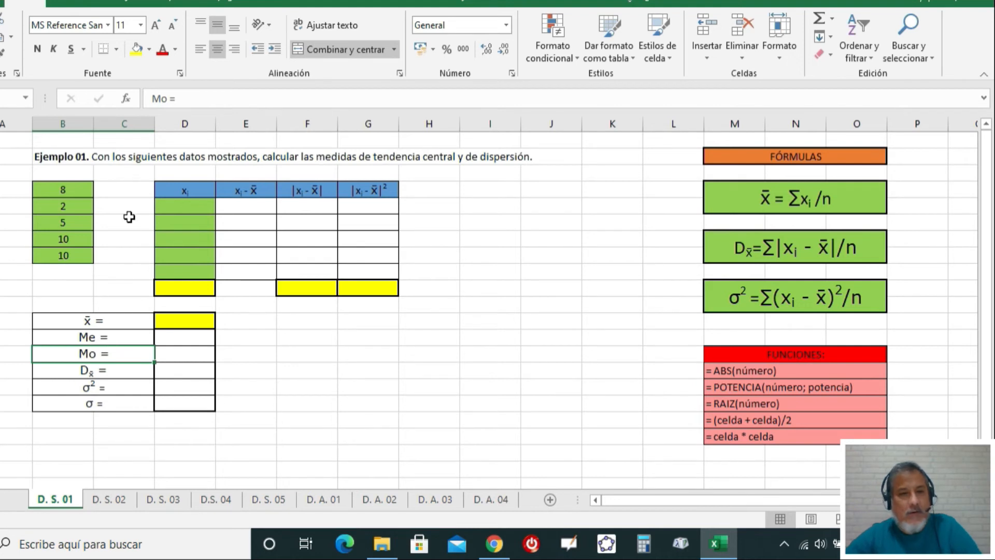
Step: Sort the five data values in column B of sheet D. S. 01 from largest to smallest
click(63, 190)
drag(62, 190, 62, 255)
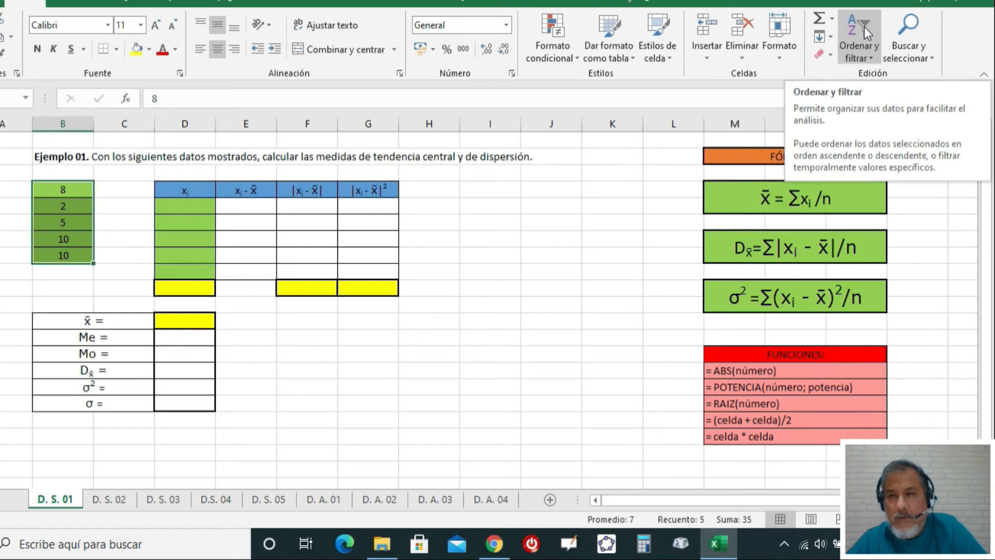
click(863, 27)
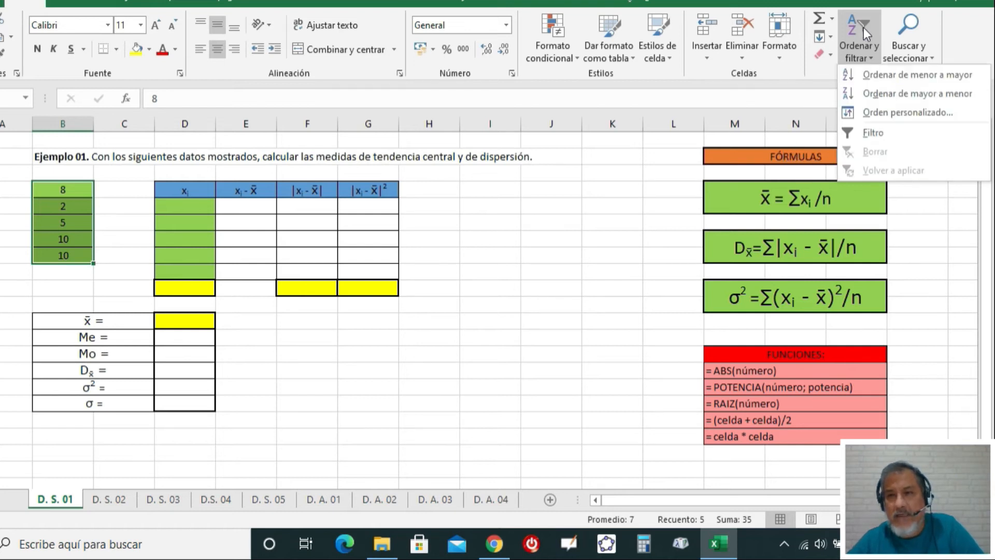
click(909, 92)
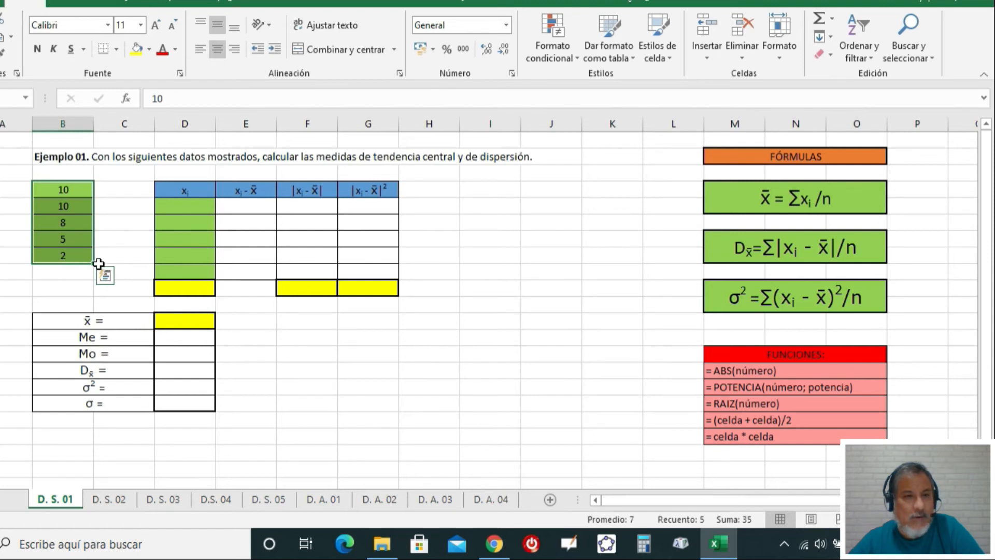
key(ctrl+z)
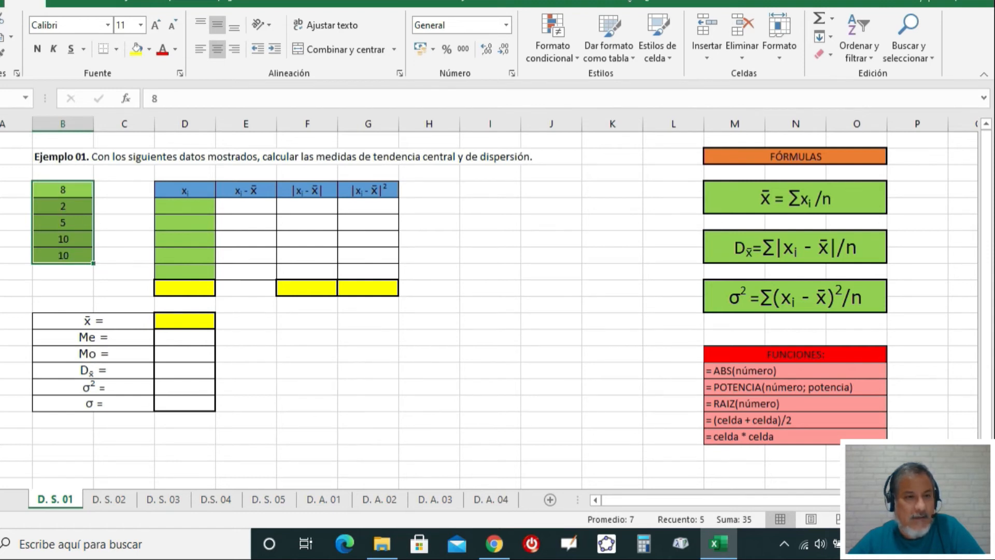
key(ctrl+y)
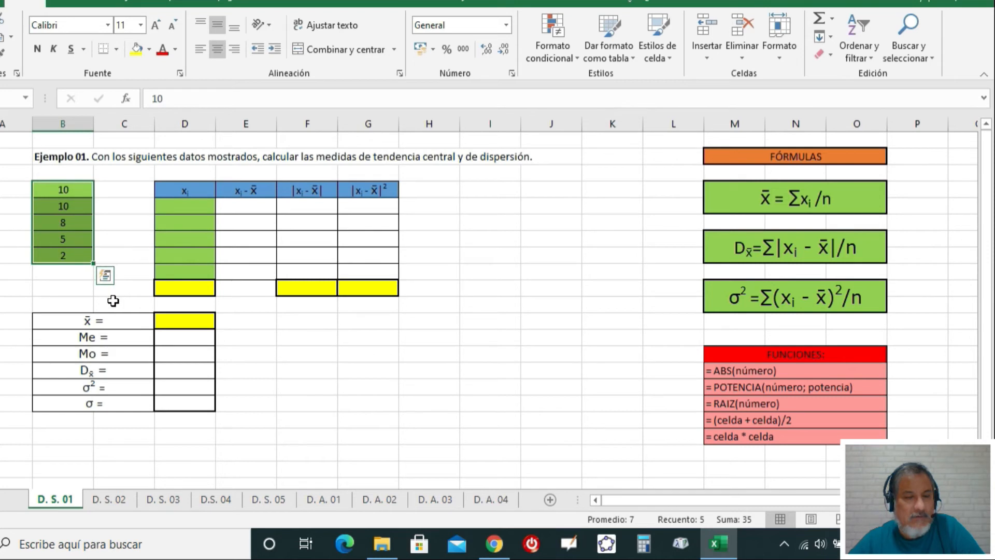
Step: Identify the middle value of the sorted data and enter 8 as the median beside Me
click(108, 191)
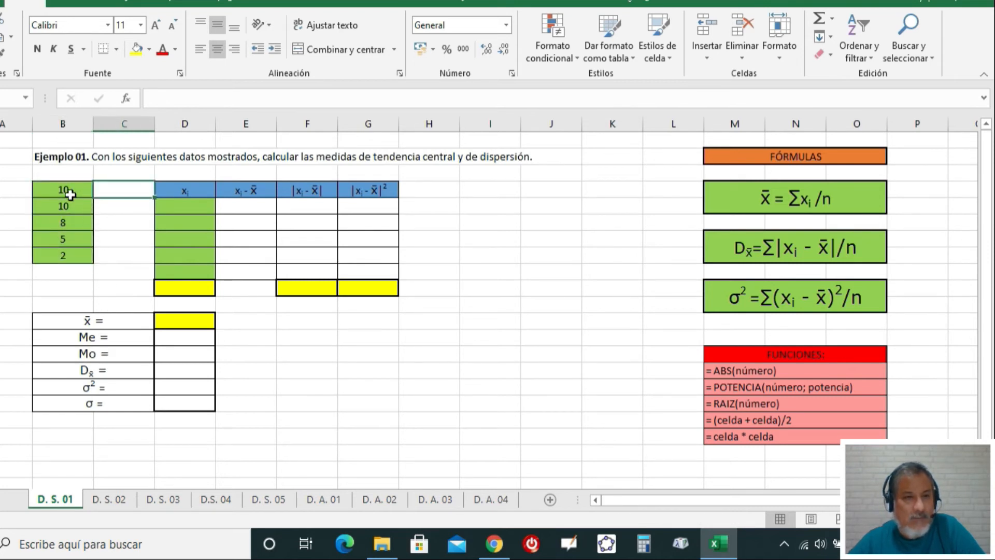
click(69, 195)
drag(69, 194, 76, 263)
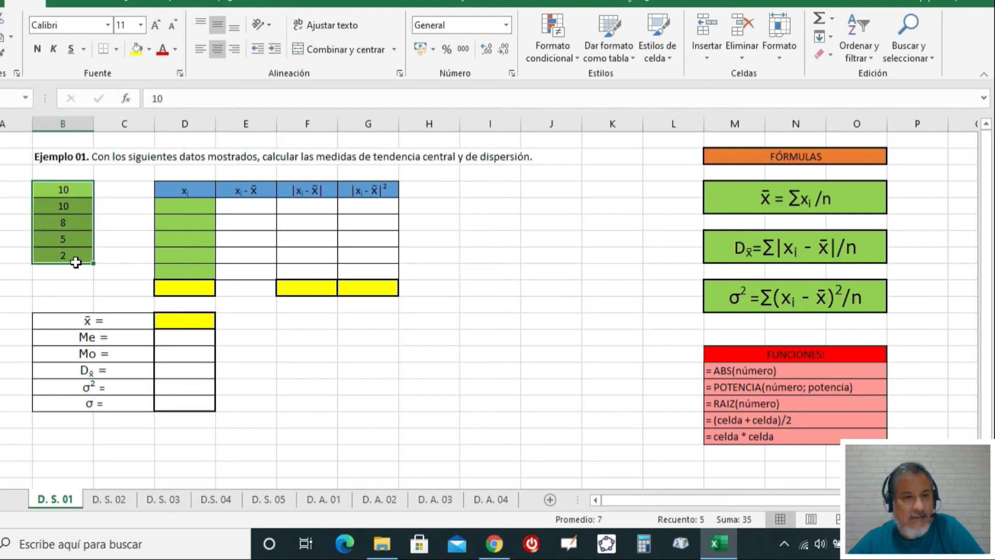
click(77, 222)
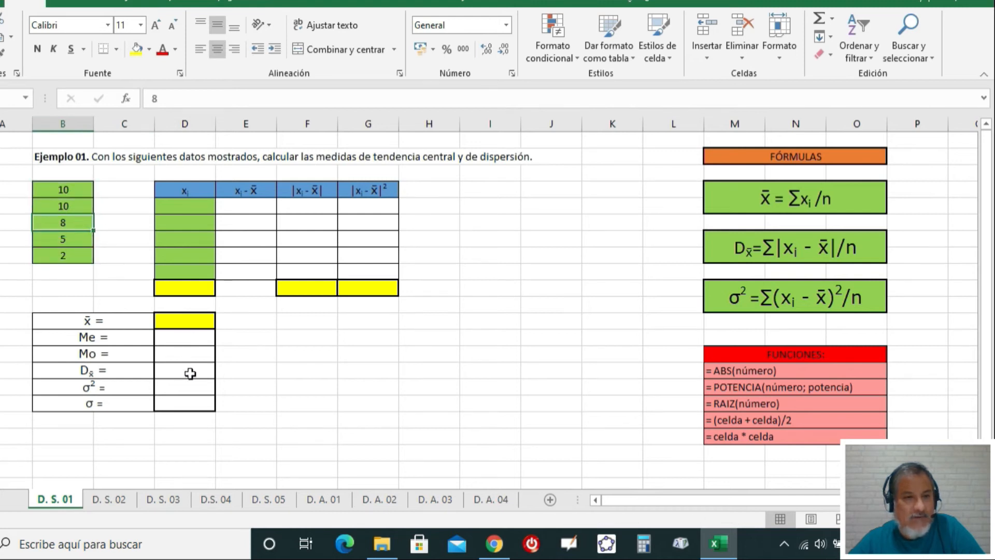
click(174, 339)
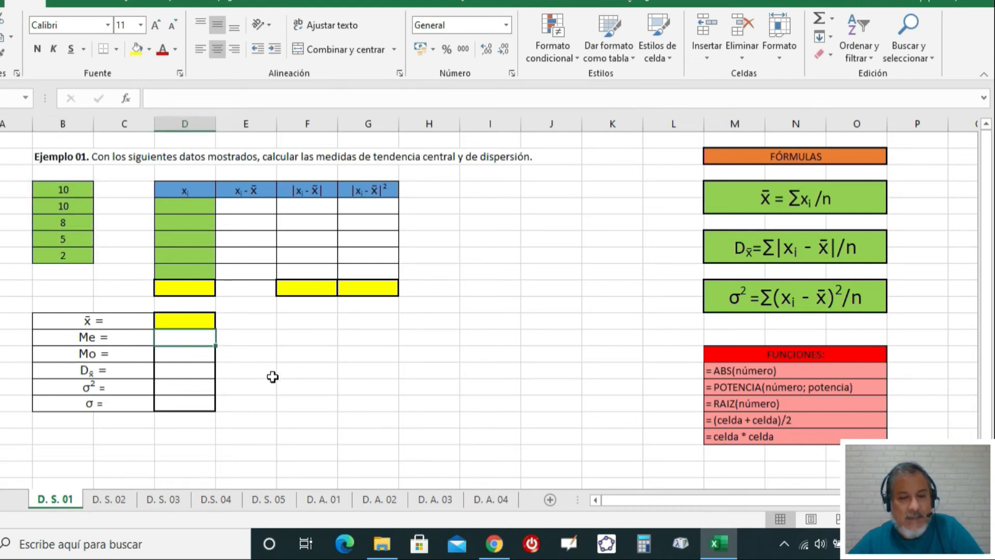
text(8)
key(Return)
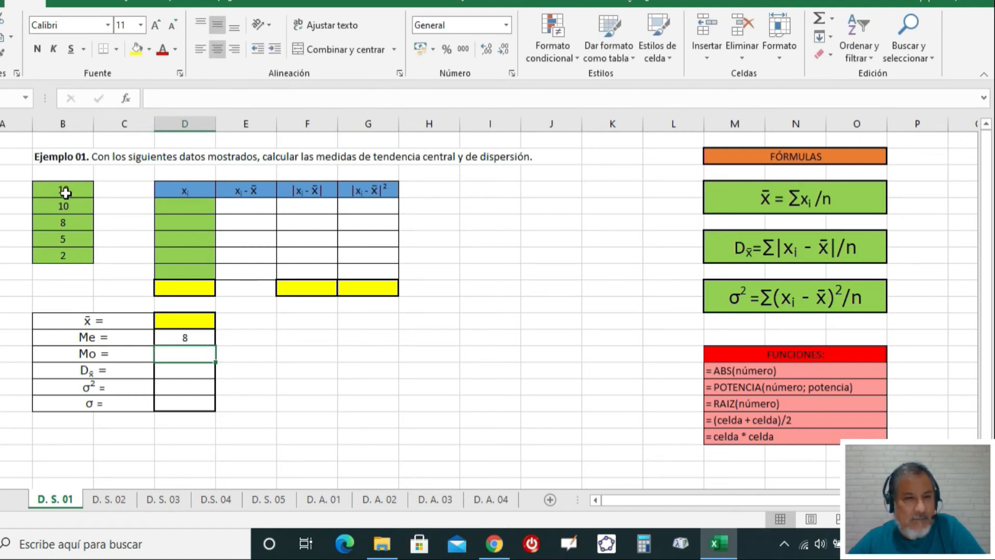
Step: Identify the repeated value in the sorted data and enter 10 as the mode beside Mo
drag(65, 193, 65, 207)
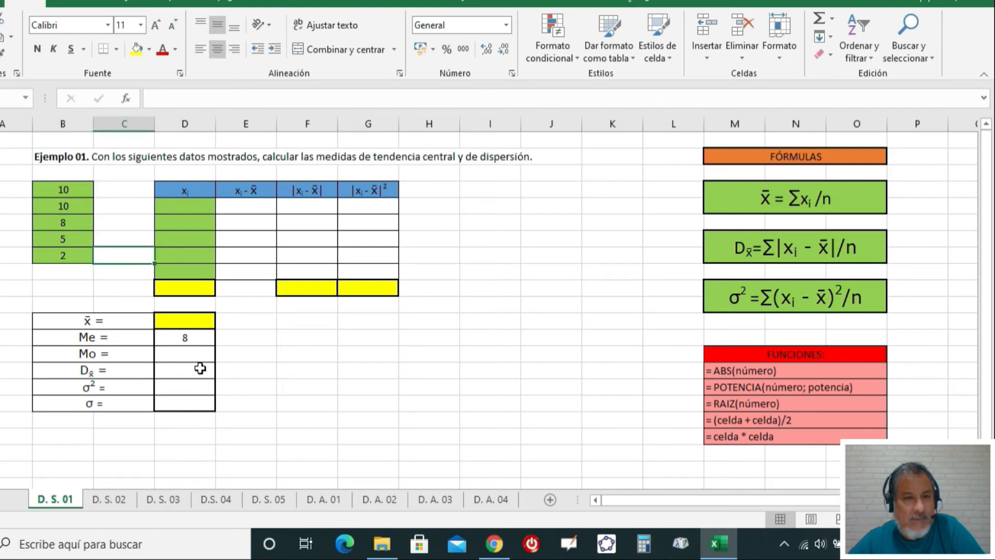
click(179, 356)
text(10)
key(Return)
click(382, 358)
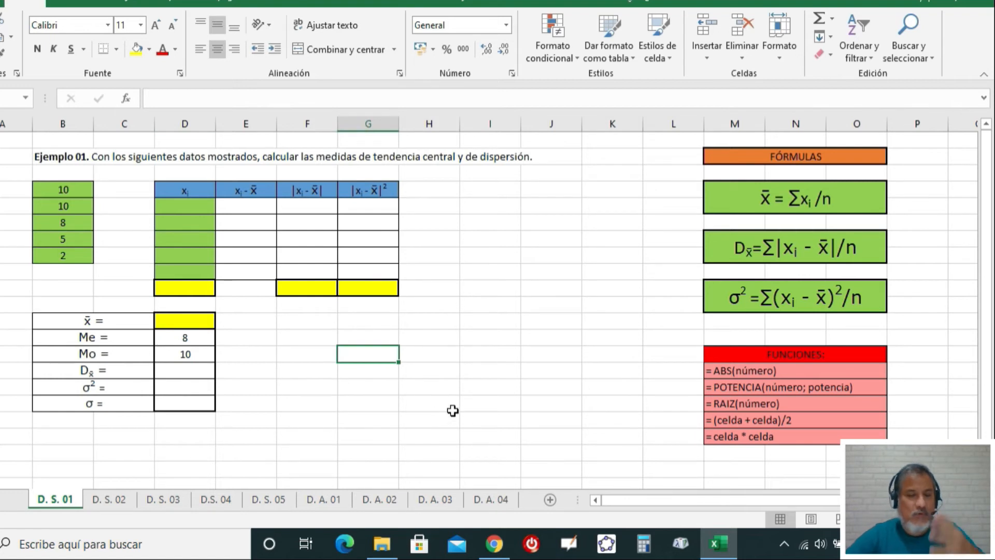
Step: Copy the five sorted values from column B into the xᵢ column of the calculation table
click(178, 322)
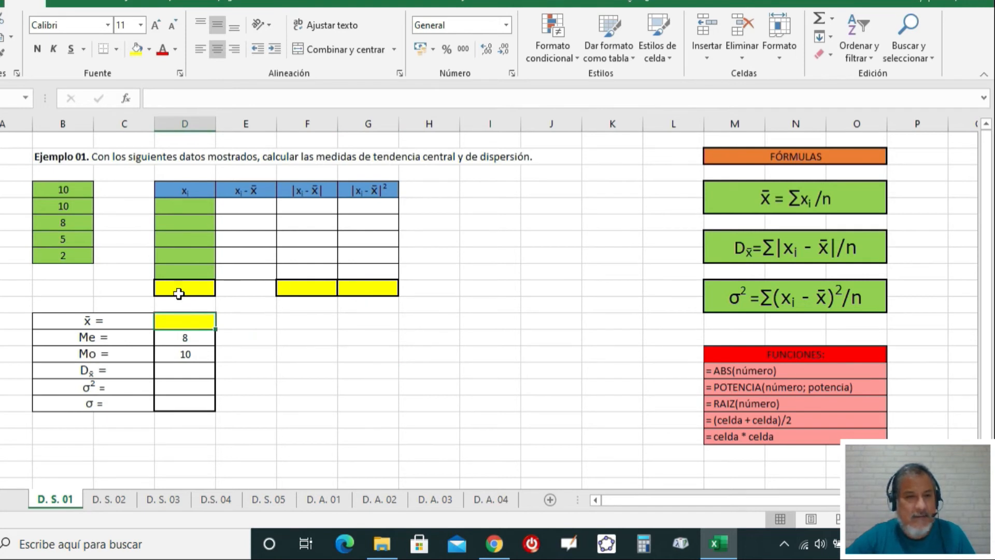
drag(57, 189, 58, 255)
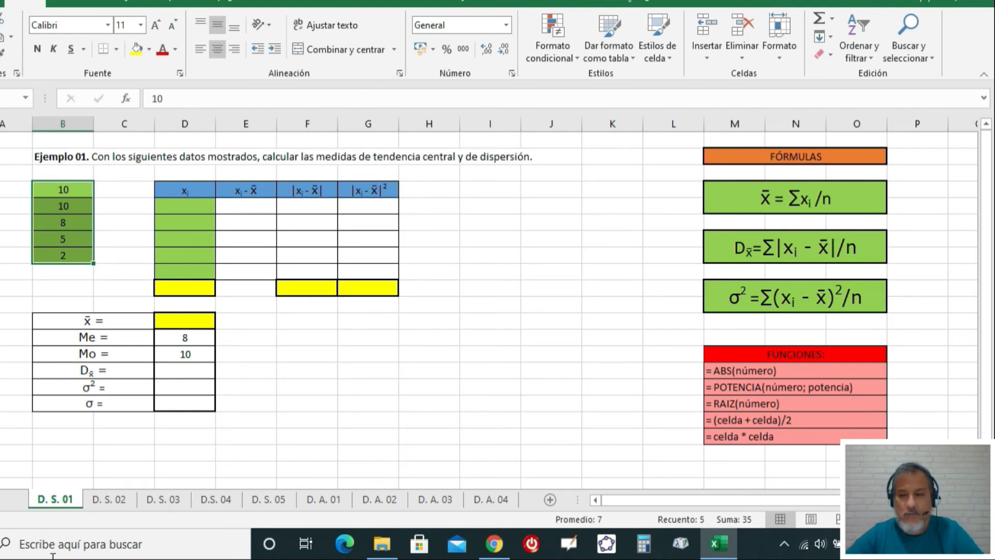
key(ctrl+c)
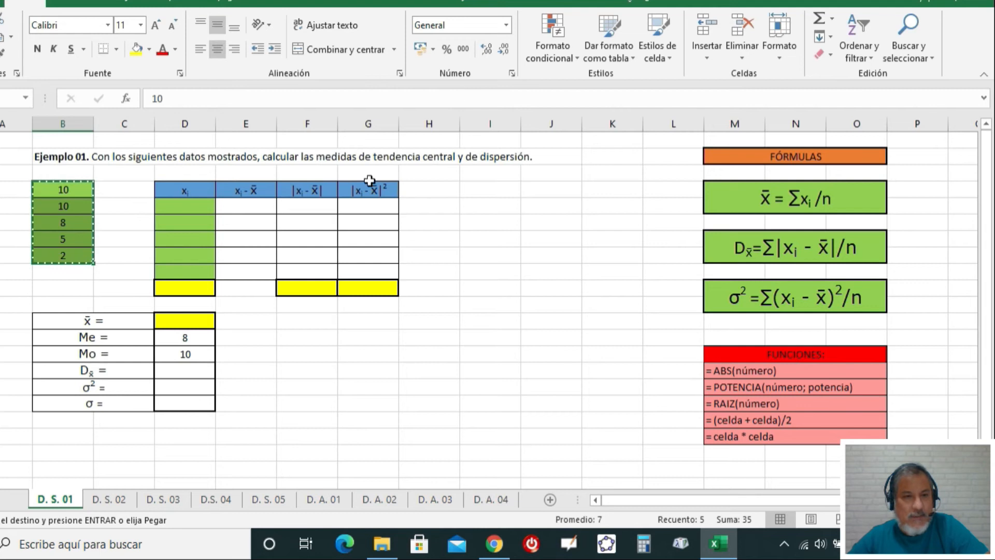
click(187, 206)
key(Return)
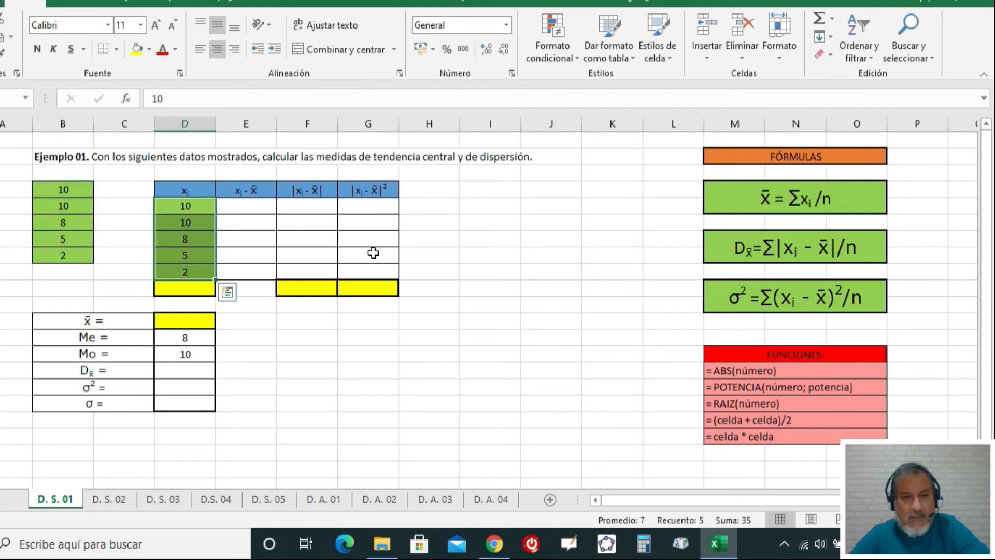
drag(471, 286, 447, 272)
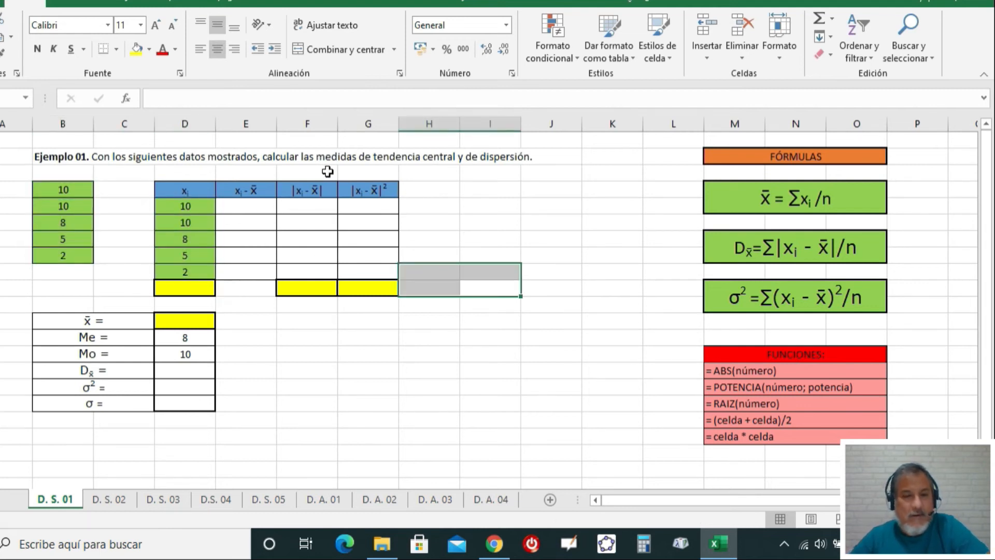
click(498, 226)
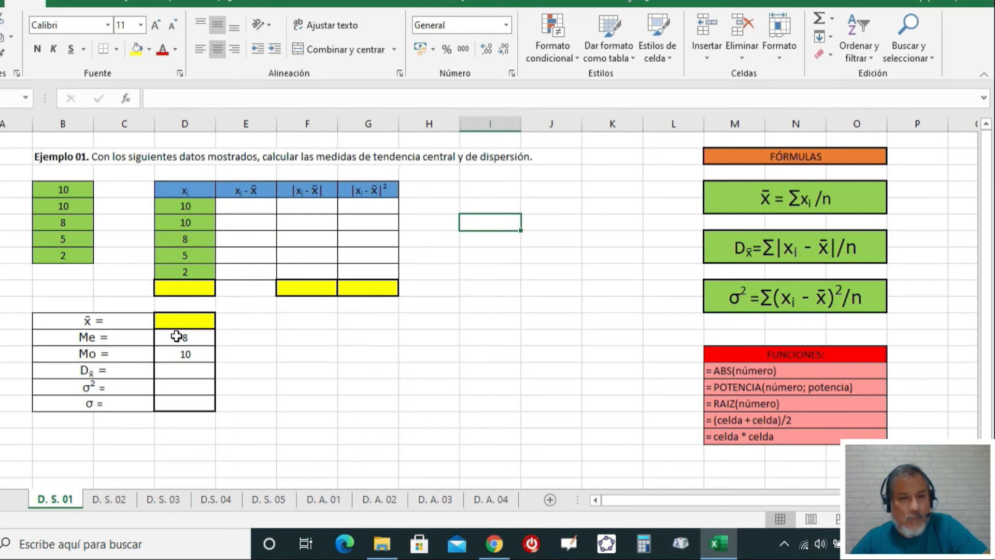
Step: Total the five xᵢ values with AutoSum in the yellow cell below them
click(185, 322)
drag(184, 206, 184, 271)
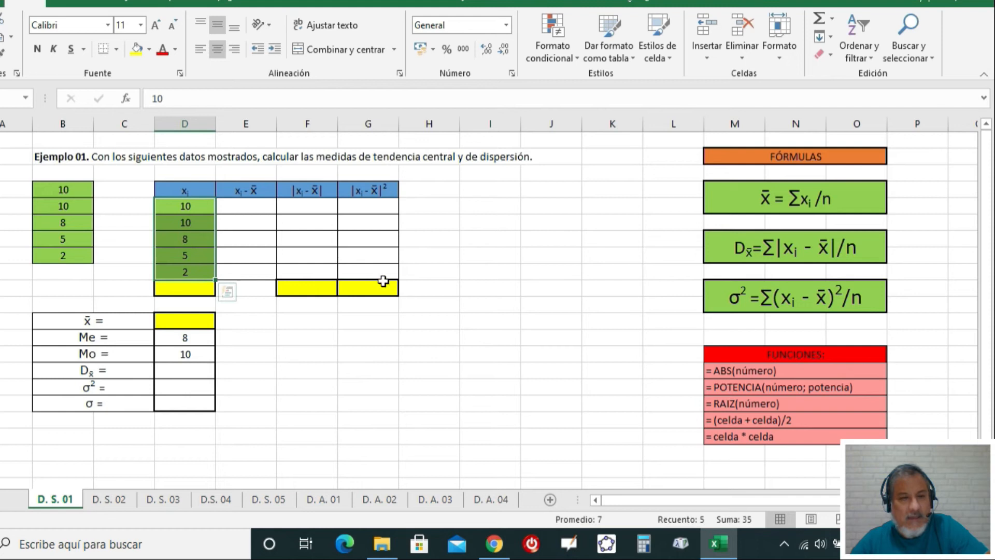
click(480, 326)
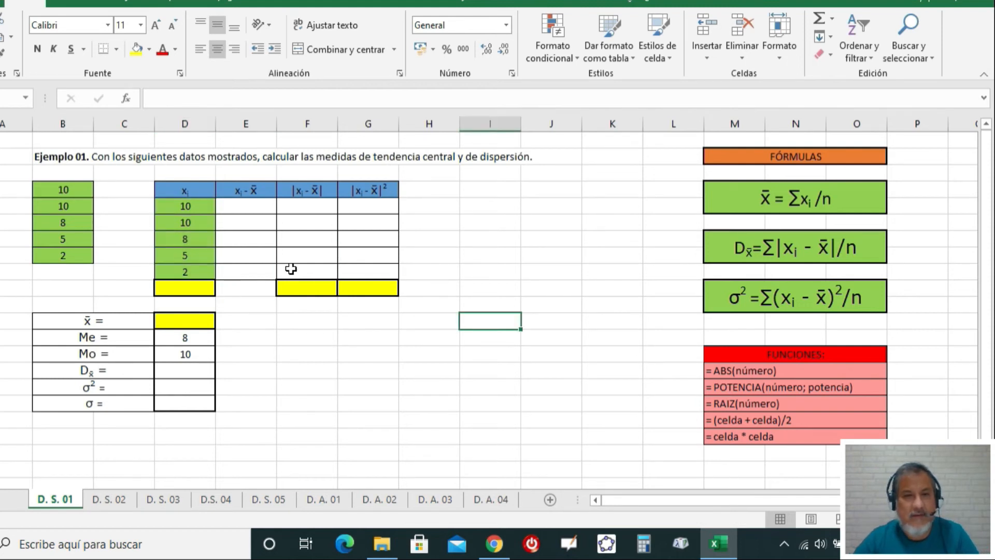
drag(179, 206, 178, 271)
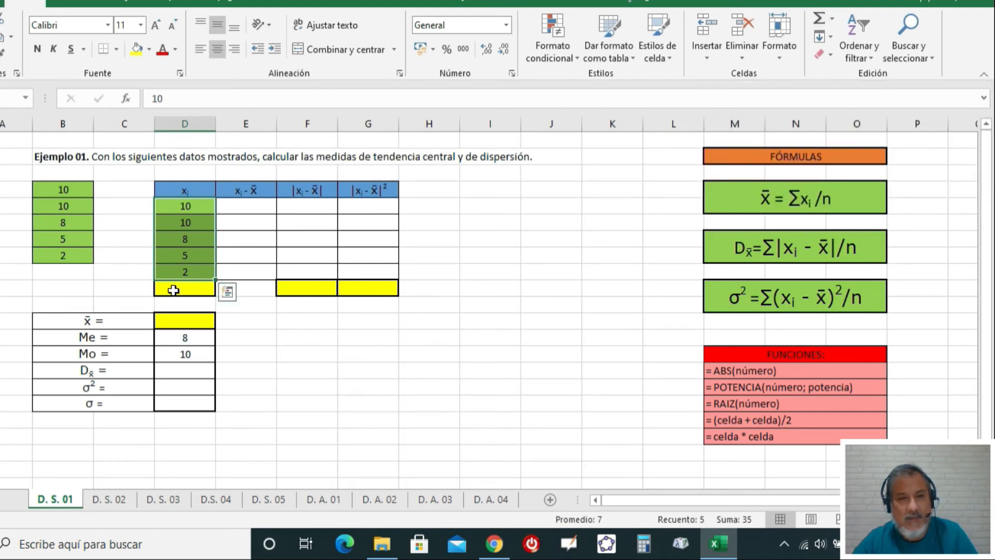
click(825, 16)
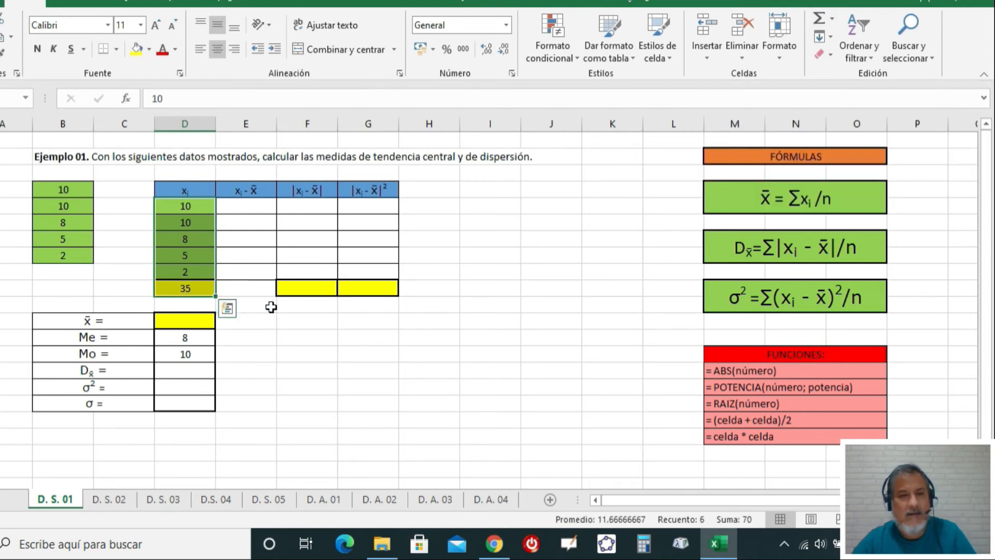
click(297, 354)
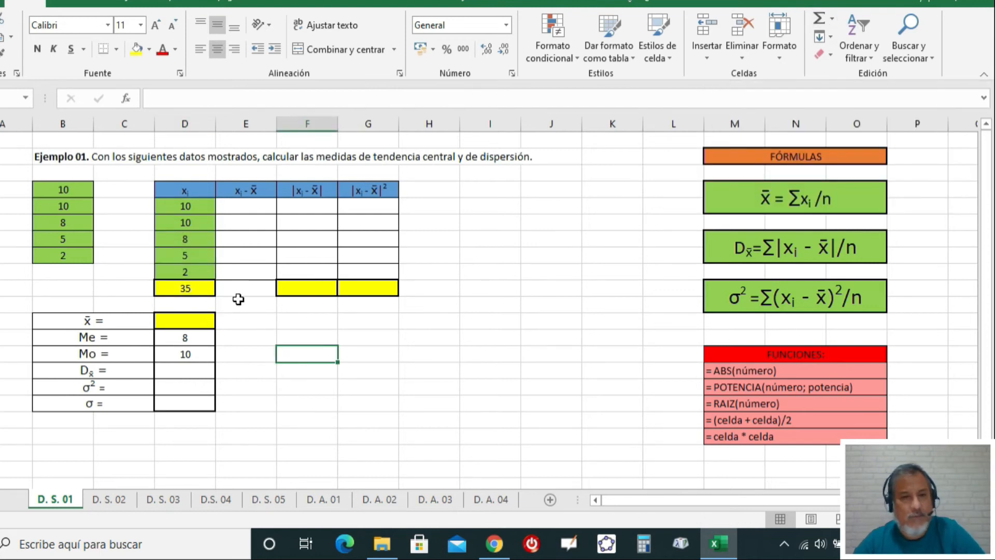
Step: Calculate the mean beside x̄ by dividing the xᵢ total by 5, using =D10/5
click(193, 289)
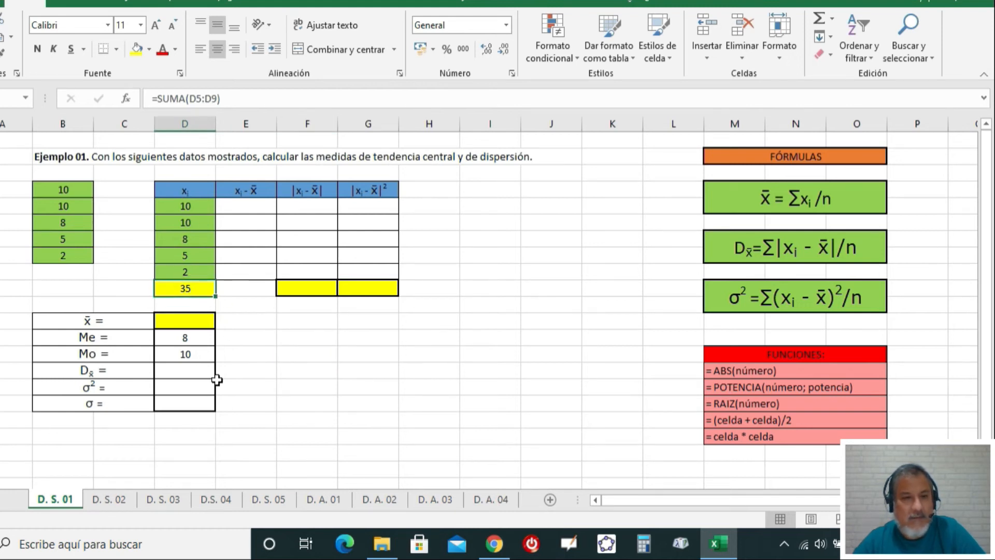
click(178, 323)
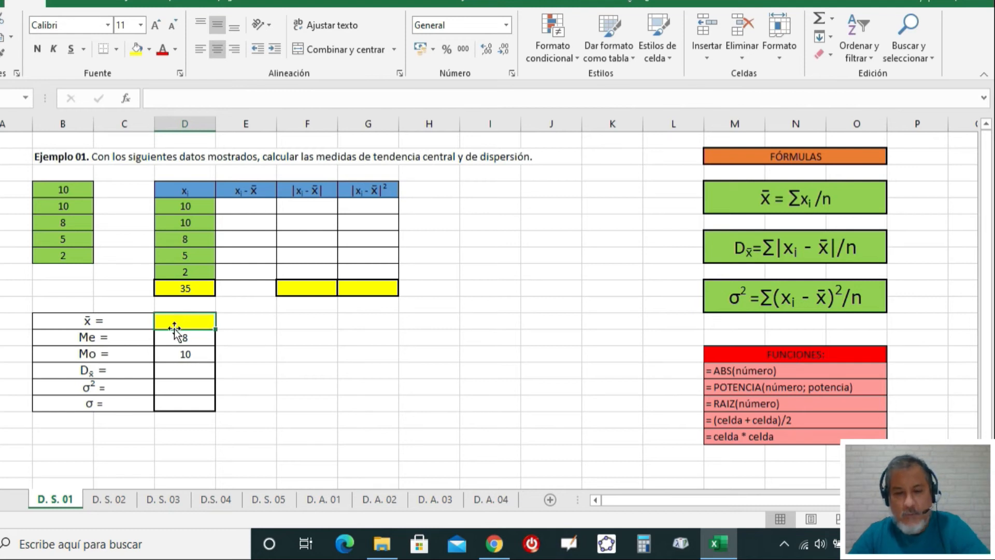
text(=)
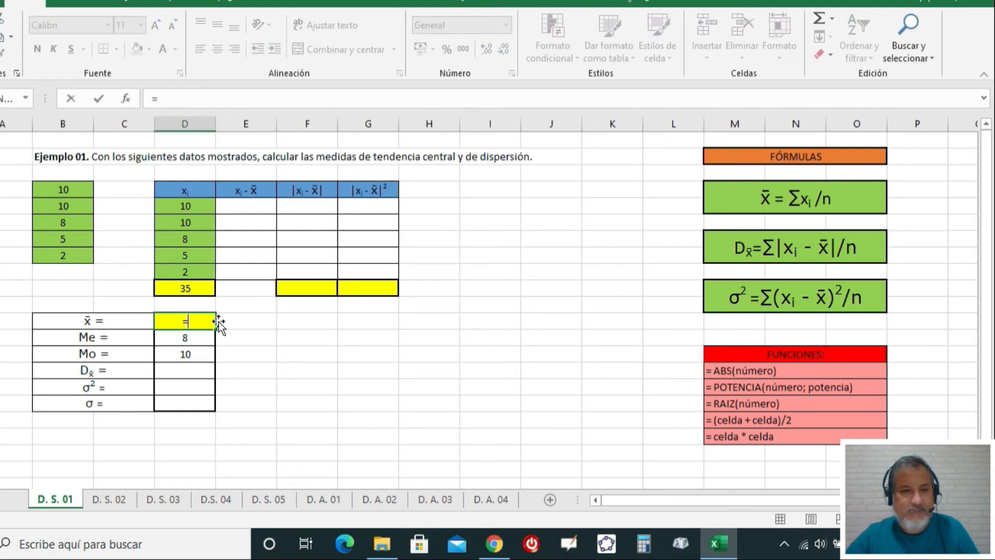
click(187, 290)
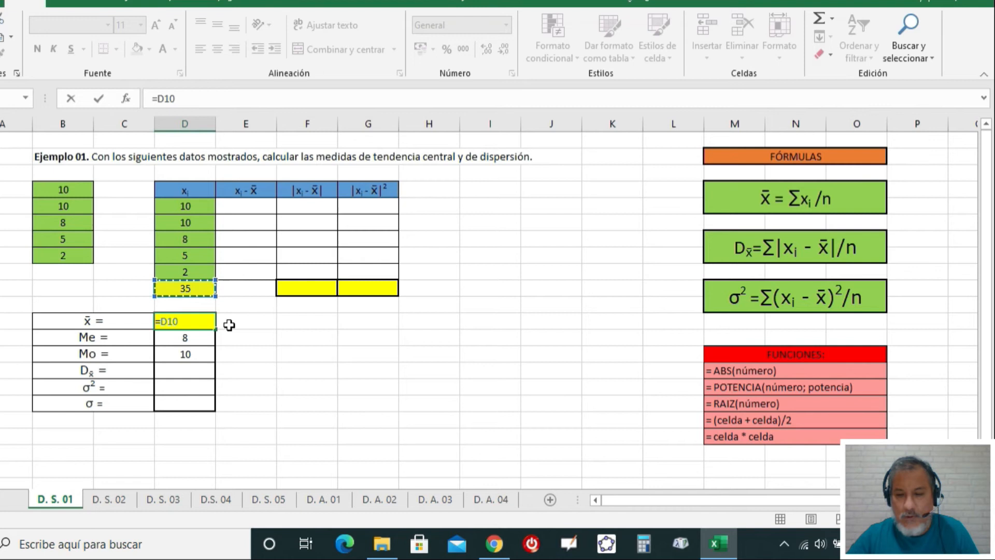
text(/5)
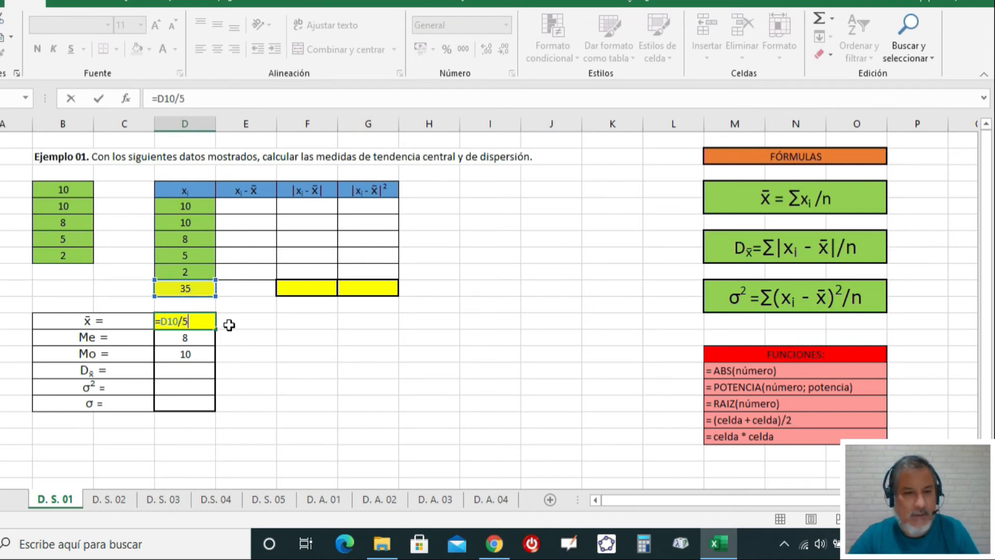
key(Return)
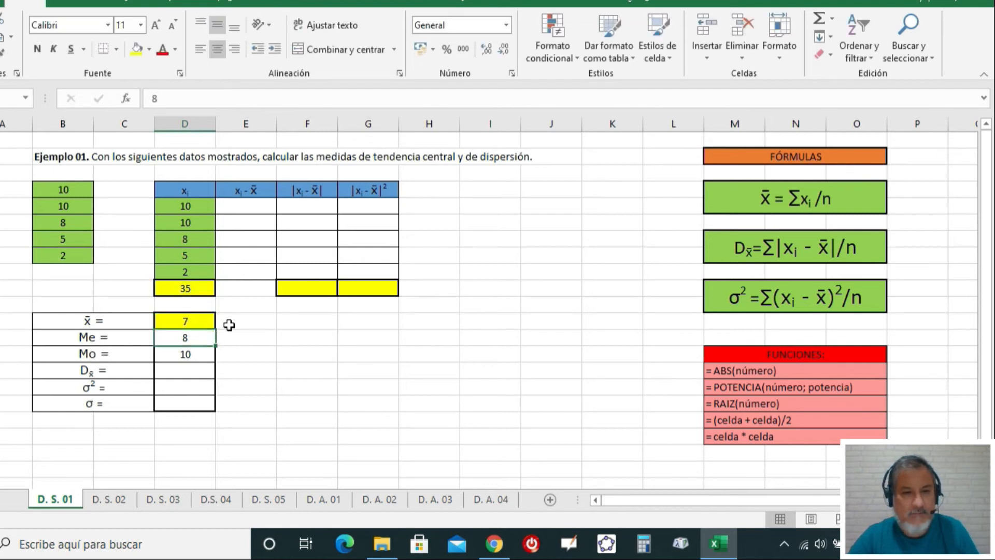
click(290, 338)
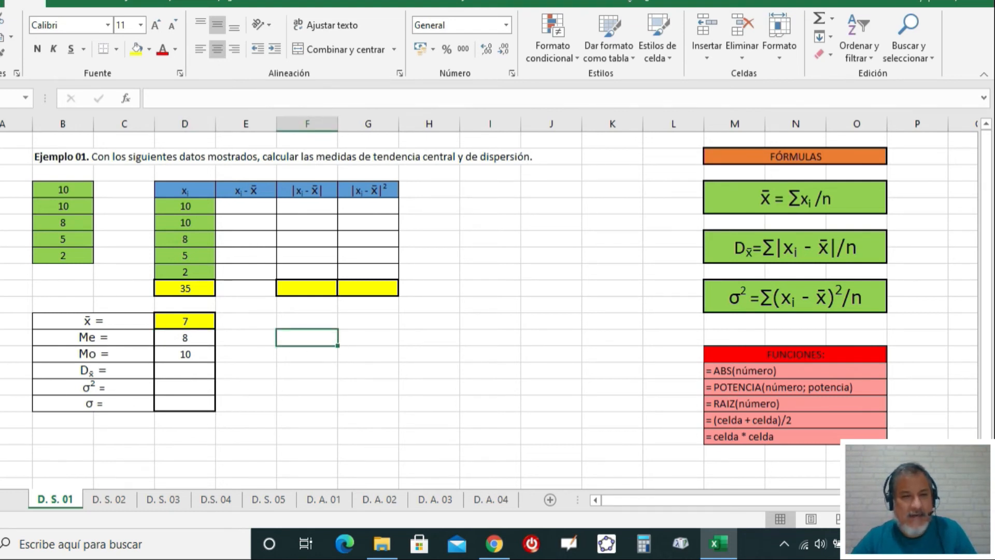
Step: Examine the mean deviation row and match each xᵢ value with the mean that has to be subtracted from it
click(6, 371)
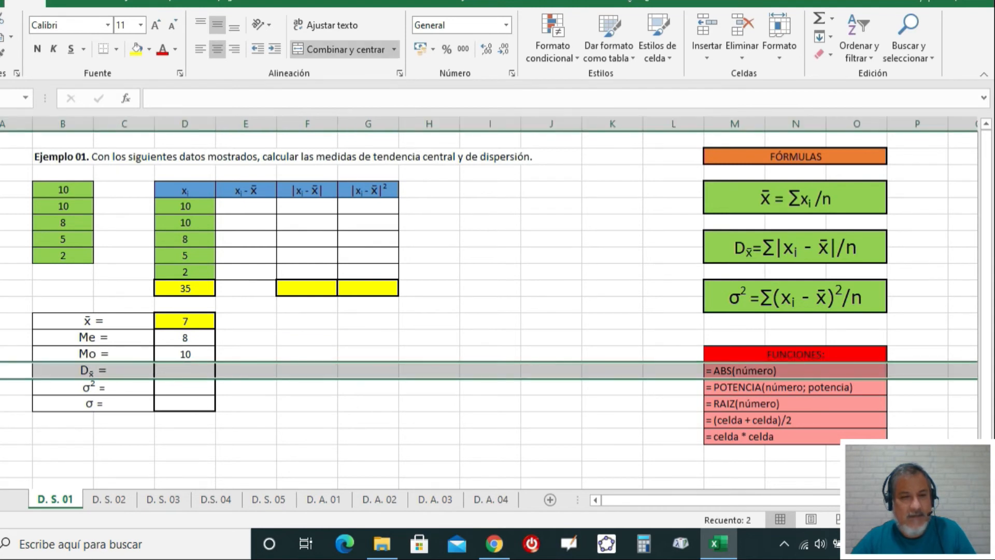
click(9, 339)
click(57, 375)
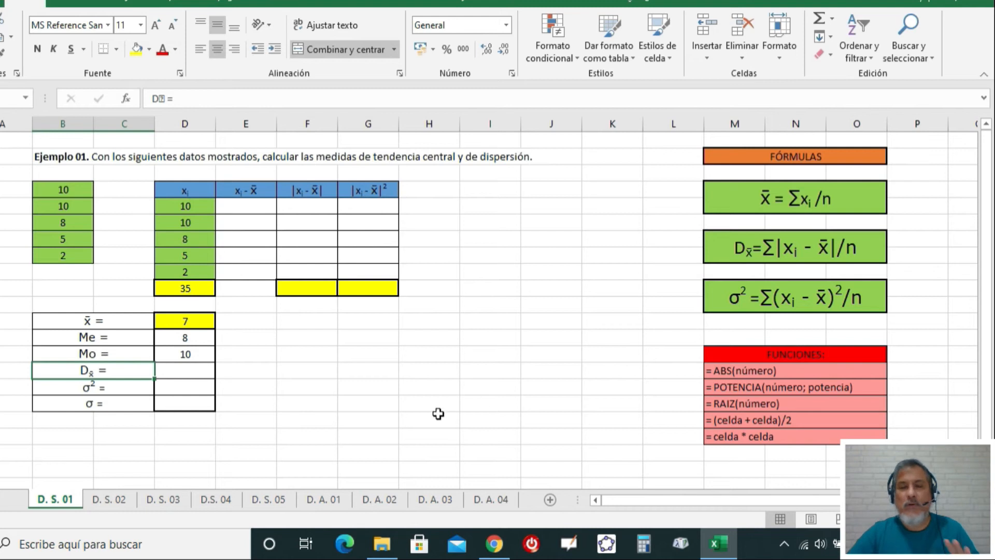
click(277, 367)
click(191, 207)
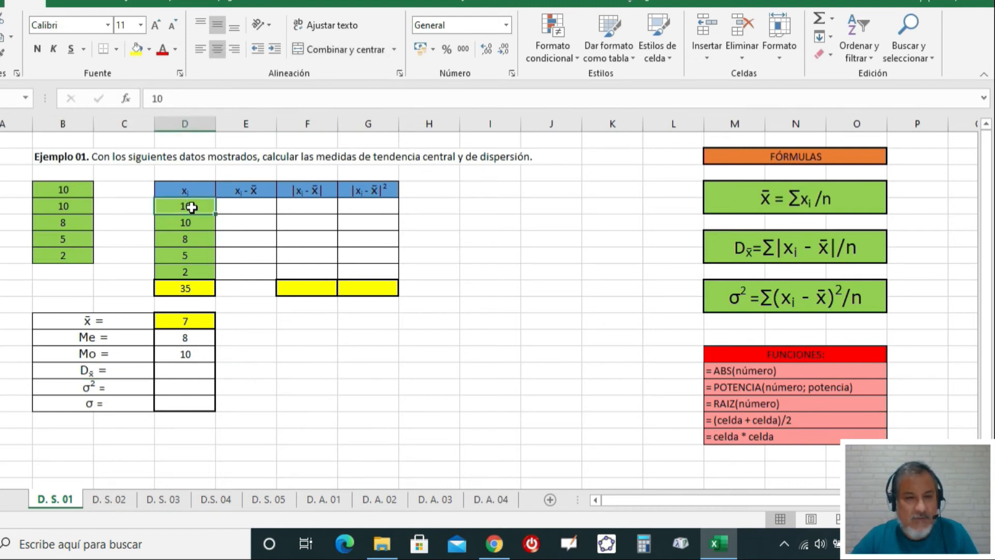
click(185, 325)
click(187, 209)
click(193, 317)
click(199, 222)
click(193, 322)
click(194, 246)
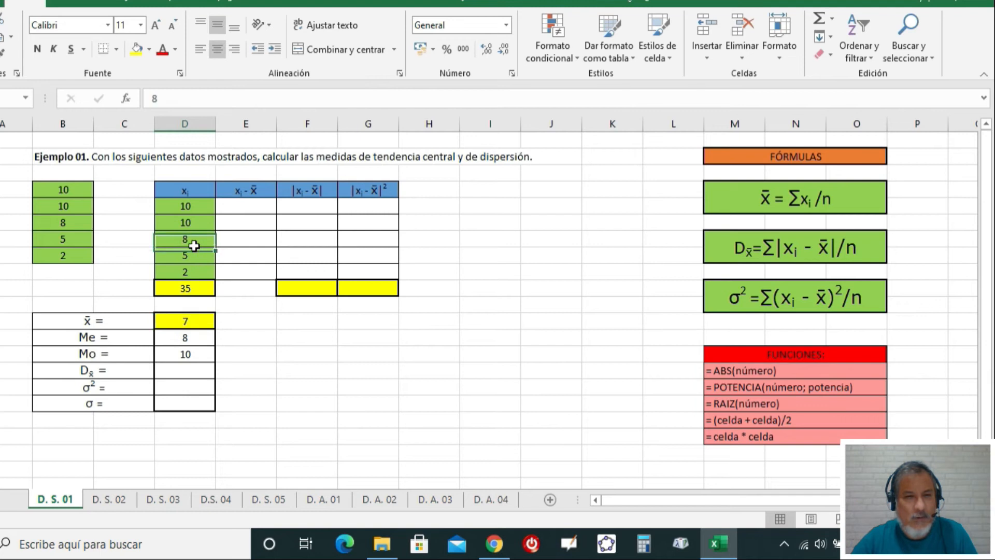
click(197, 321)
click(188, 259)
click(197, 322)
Step: Enter =D5-D12 in the first cell of the xᵢ - x̄ column
click(236, 205)
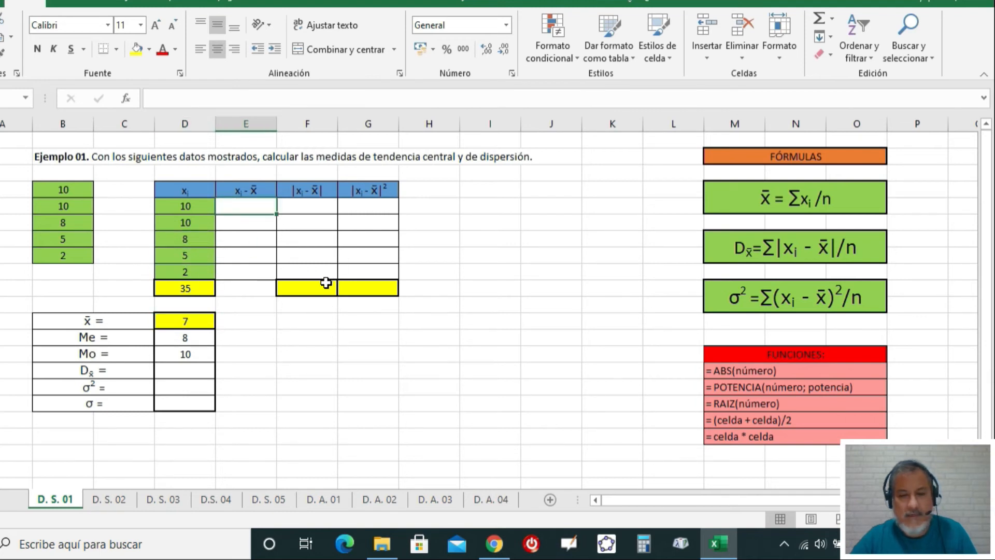
text(=)
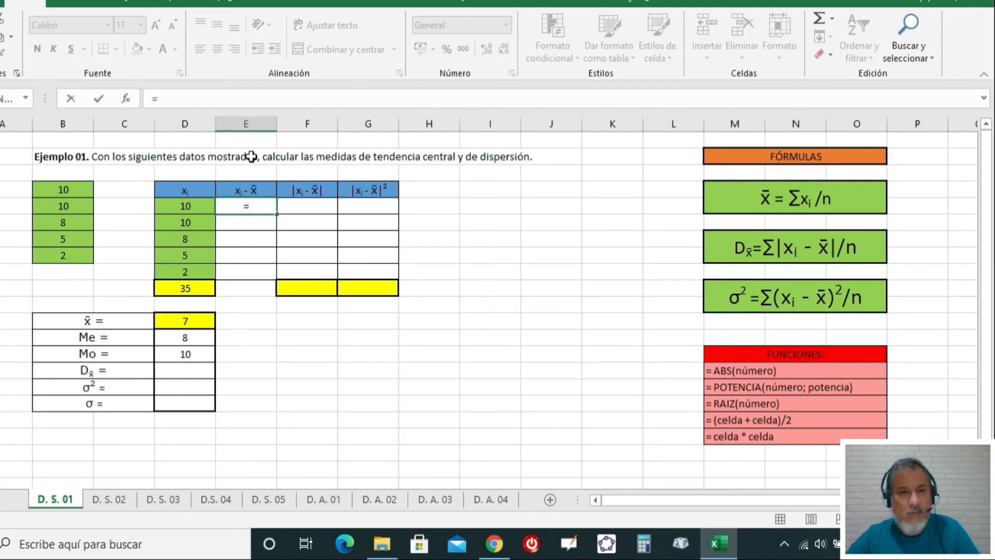
click(190, 208)
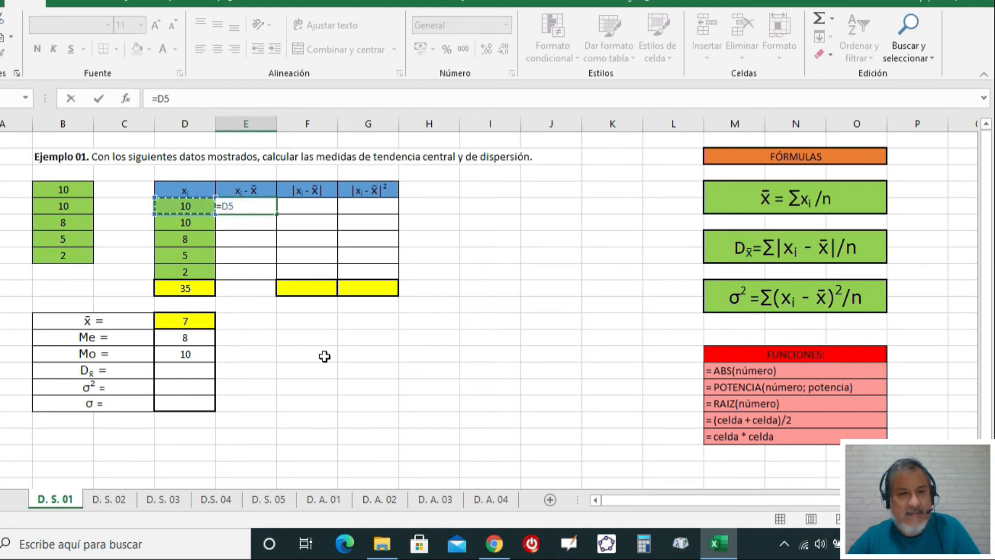
text(-)
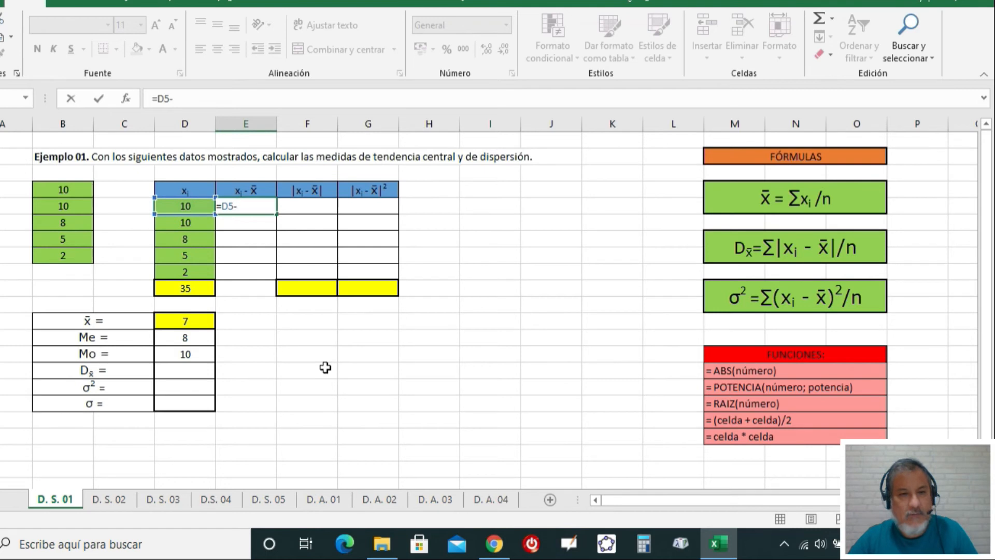
click(175, 321)
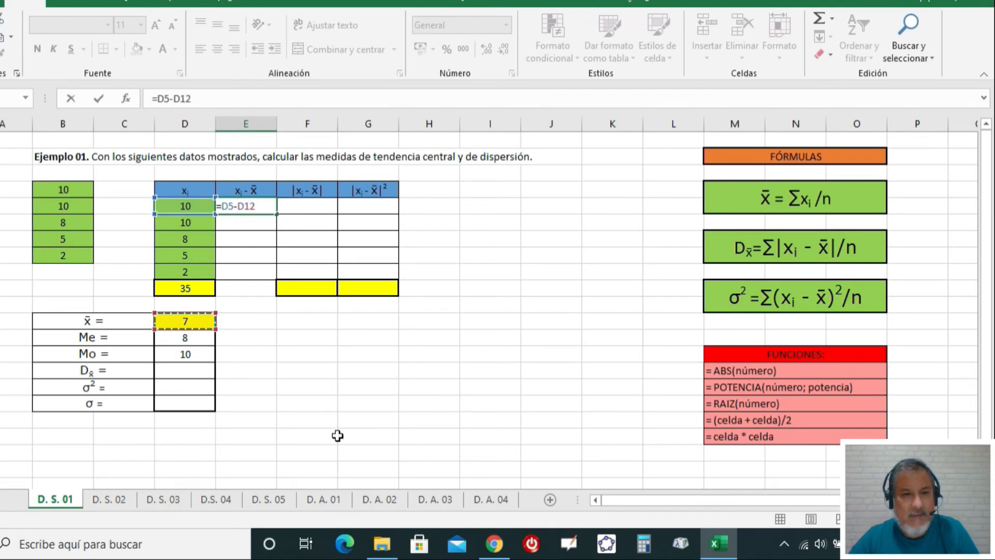
key(Return)
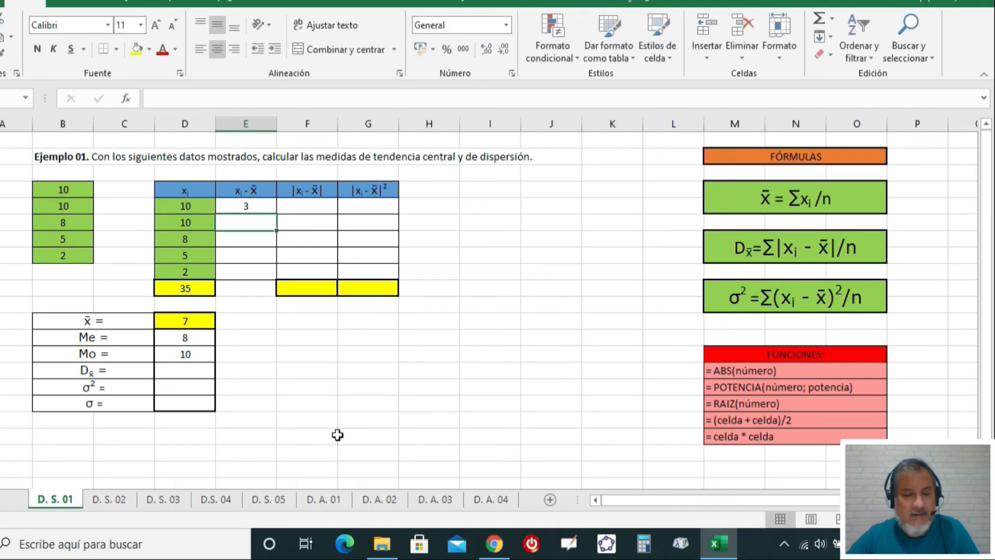
Step: Try to fill the relative deviation formula down the xᵢ - x̄ column, and clear the four copied cells
click(263, 211)
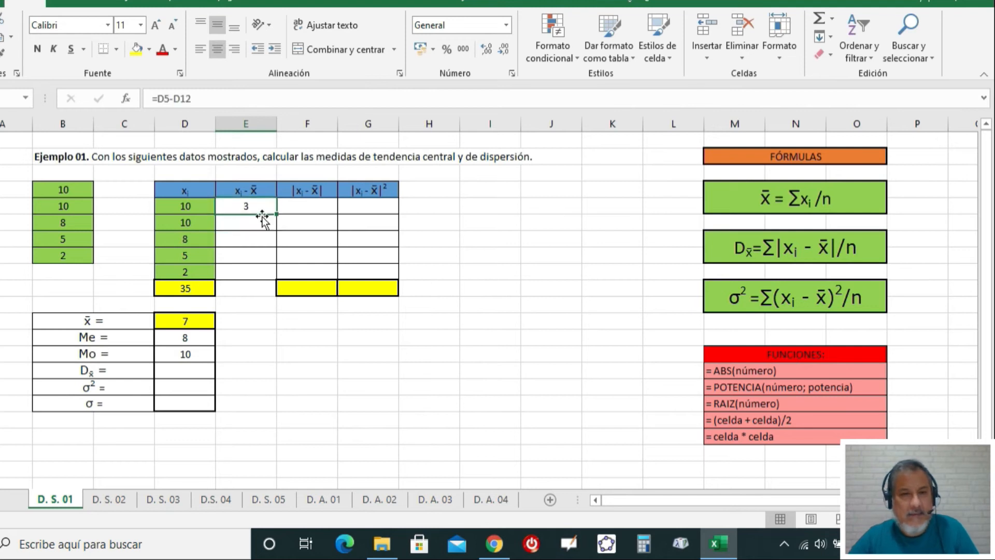
drag(273, 214, 277, 280)
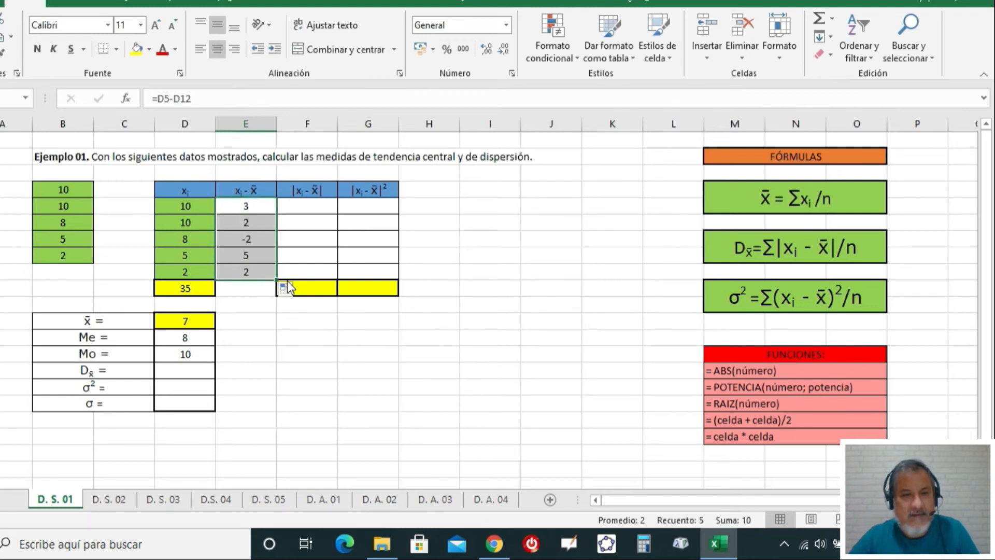
click(446, 350)
click(249, 206)
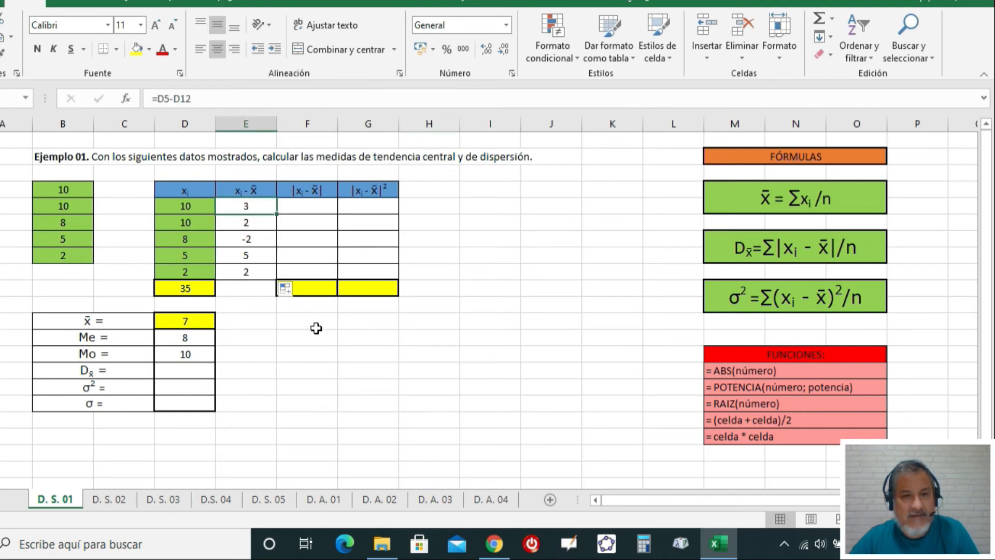
drag(247, 217, 244, 272)
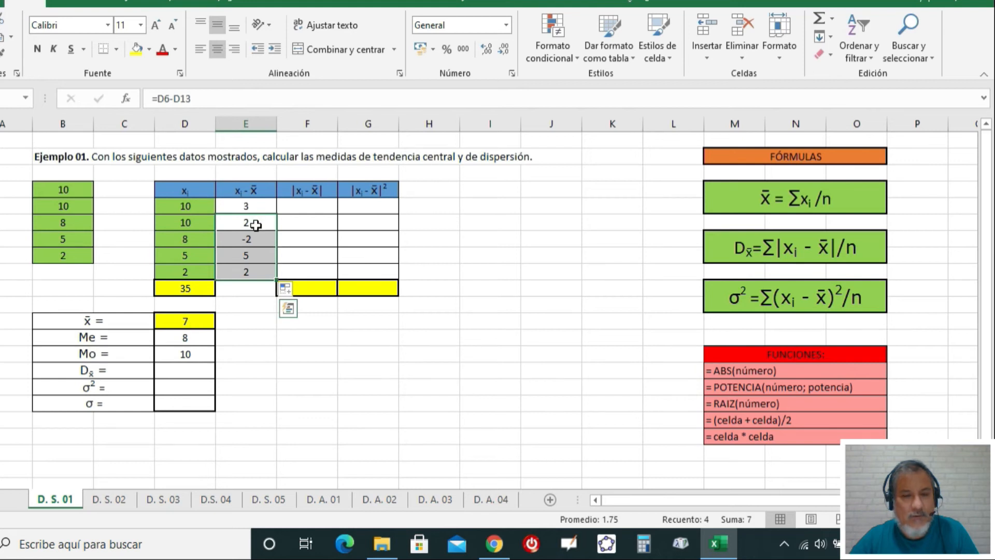
key(Delete)
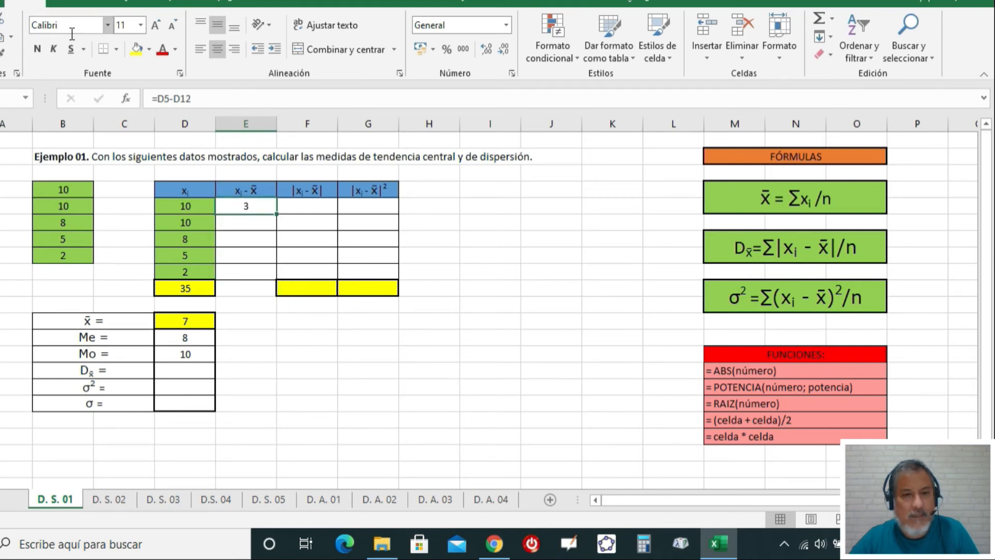
click(553, 274)
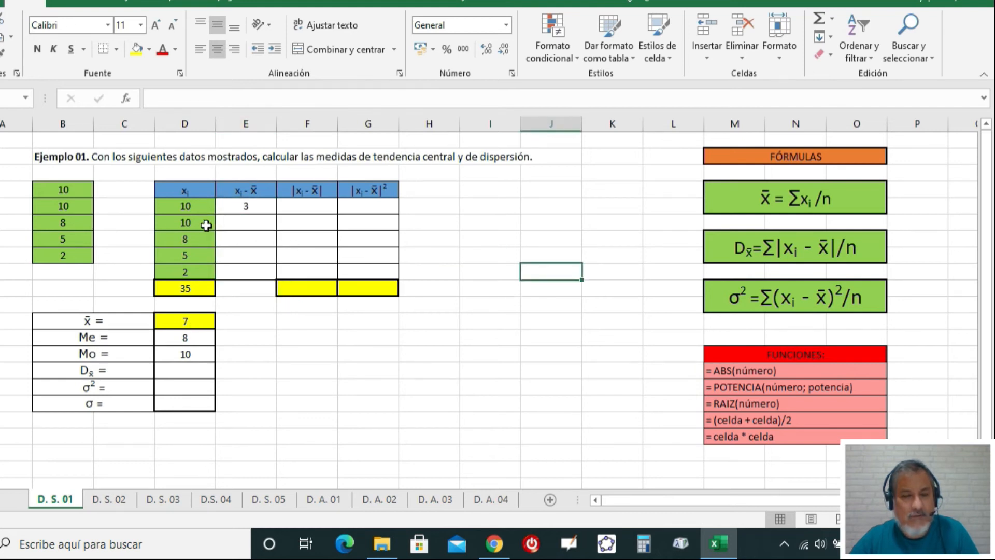
Step: Examine which cell below the xᵢ total each copied deviation formula subtracts, compared with the fixed mean cell
click(182, 206)
click(198, 325)
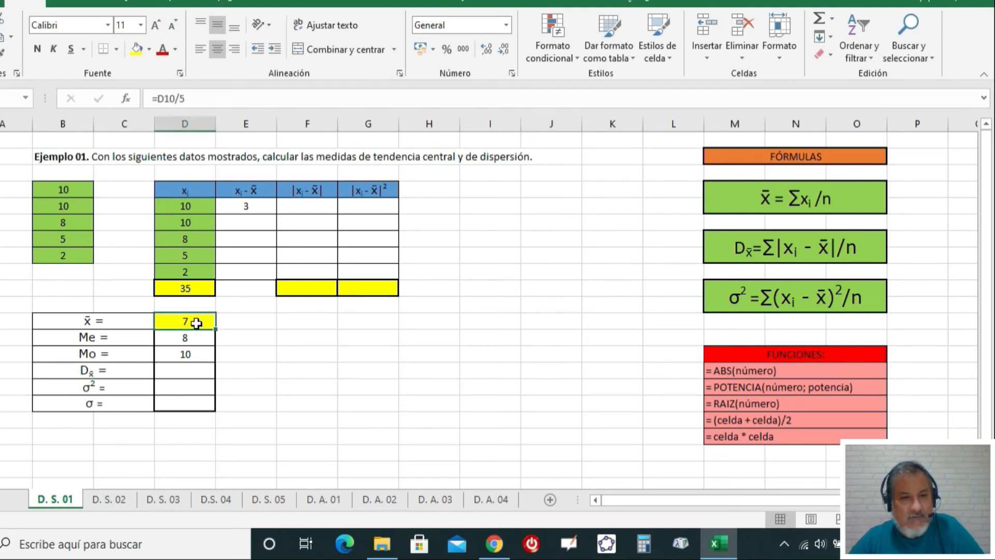
click(197, 224)
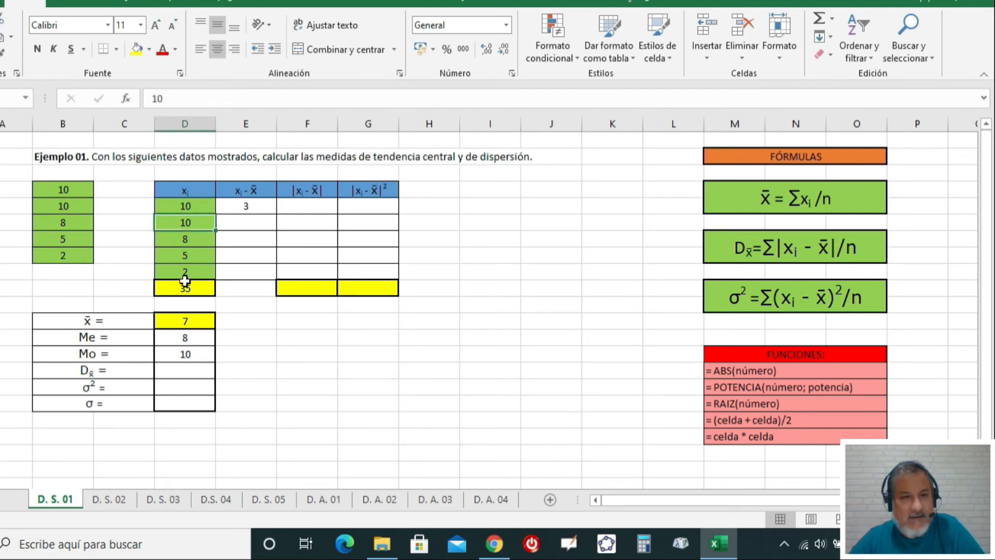
click(184, 340)
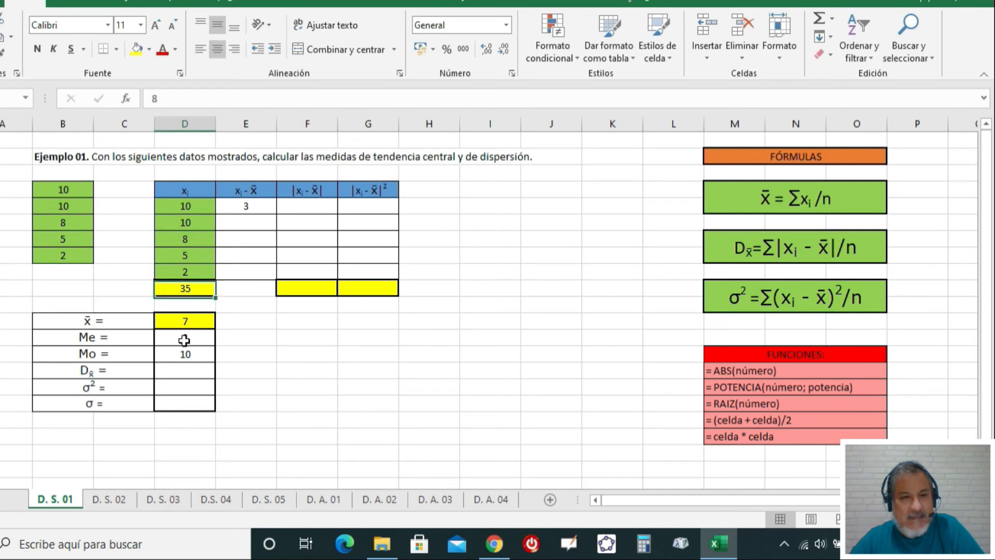
click(195, 244)
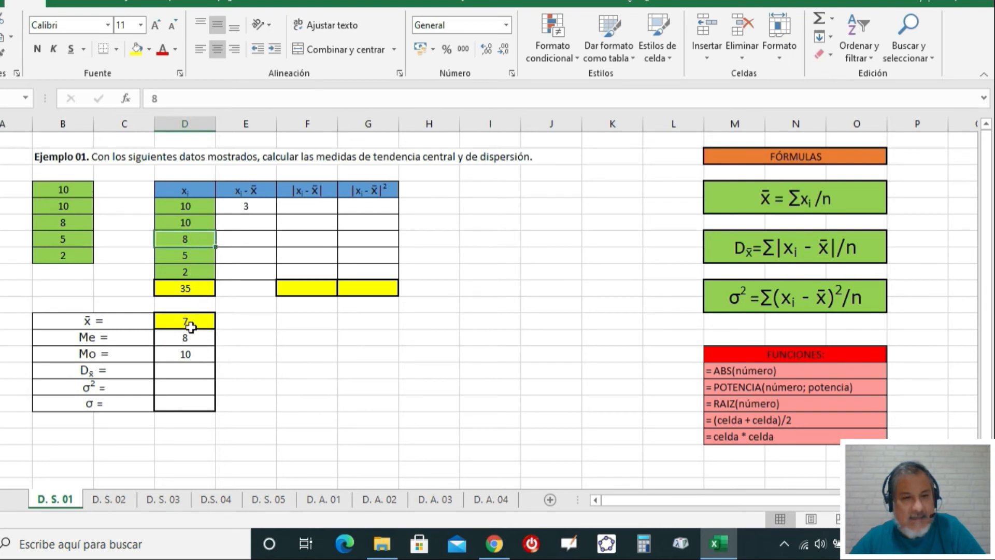
click(191, 356)
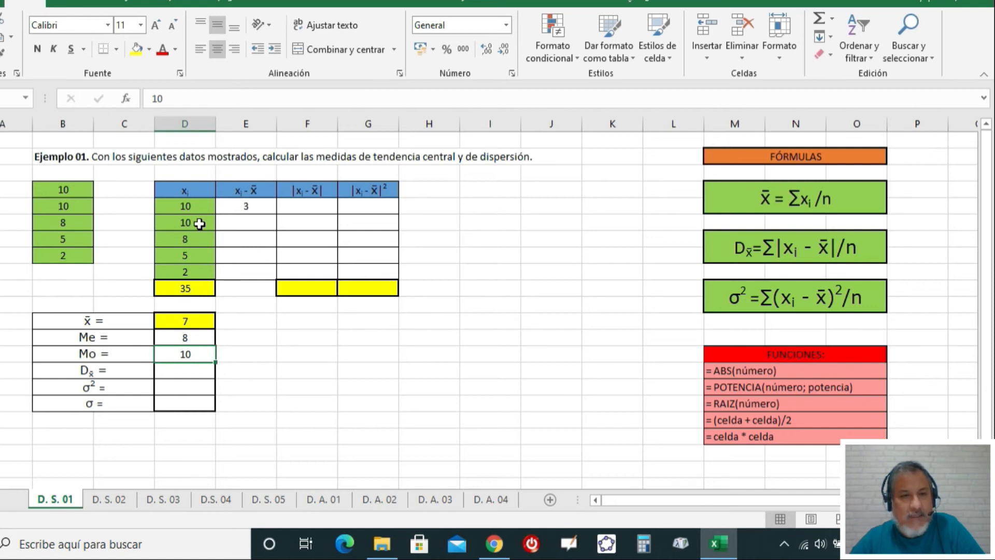
drag(187, 205, 188, 272)
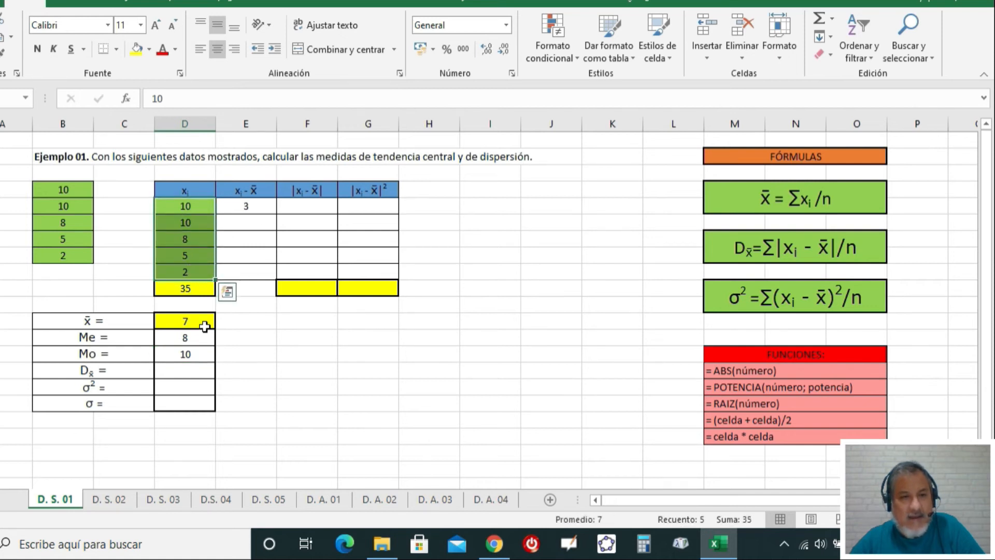
click(204, 324)
Step: Replace the formula in the first xᵢ - x̄ cell with =D5-$D$12, fixing the mean as an absolute reference
click(246, 208)
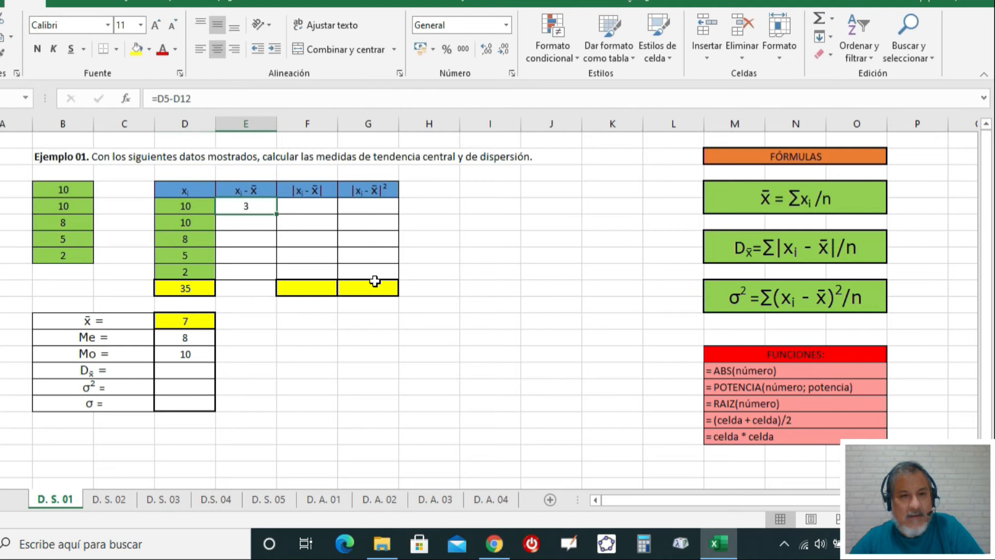
key(Delete)
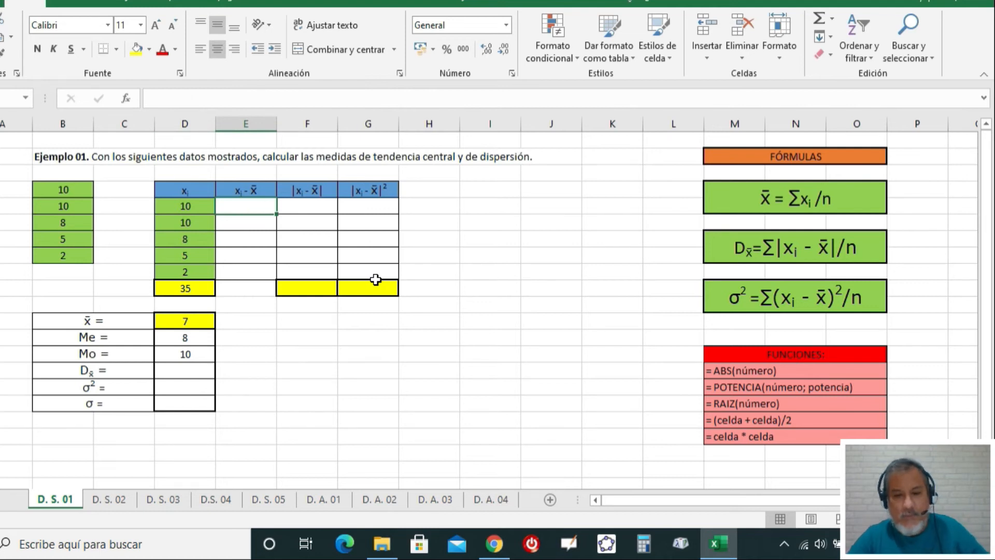
text(=)
click(179, 206)
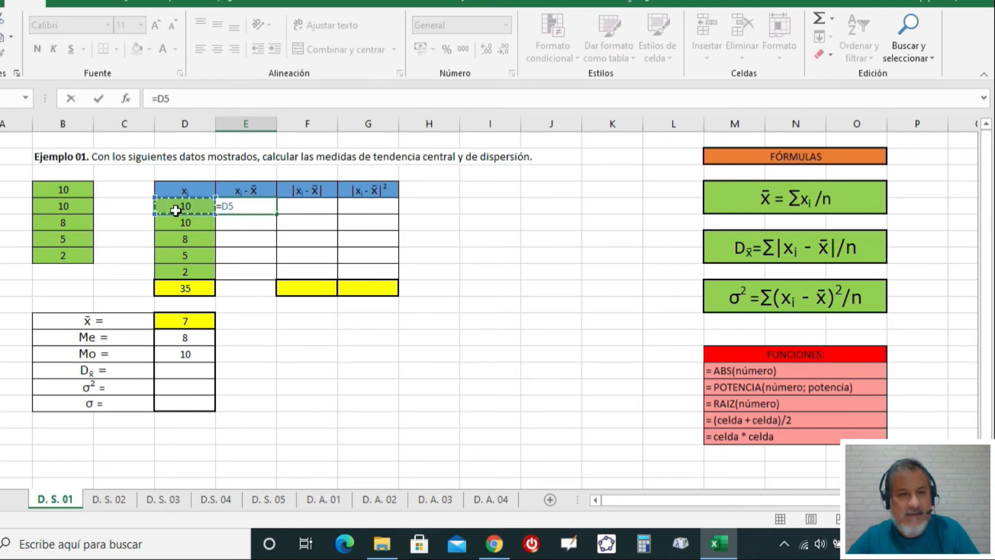
key(F8)
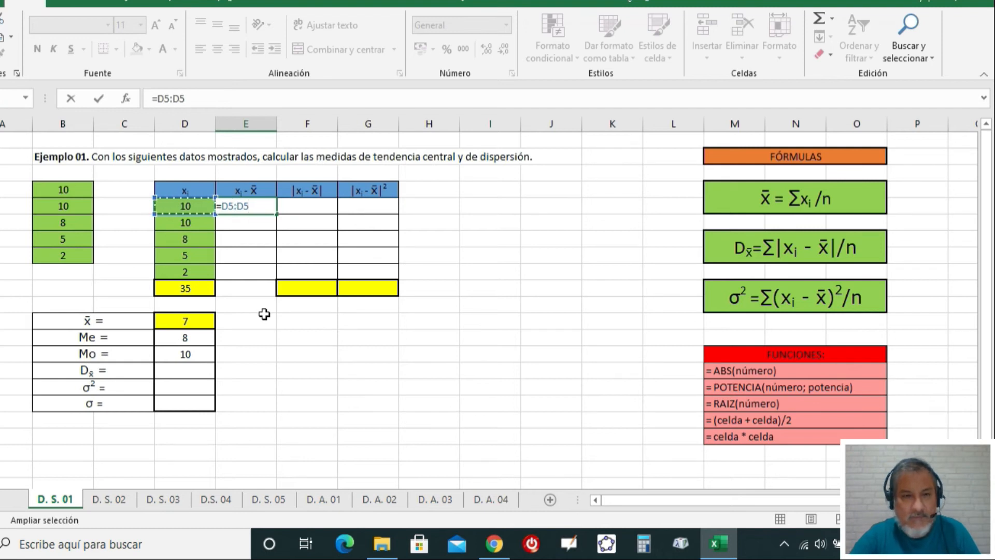
key(BackSpace)
key(BackSpace)
key(BackSpace)
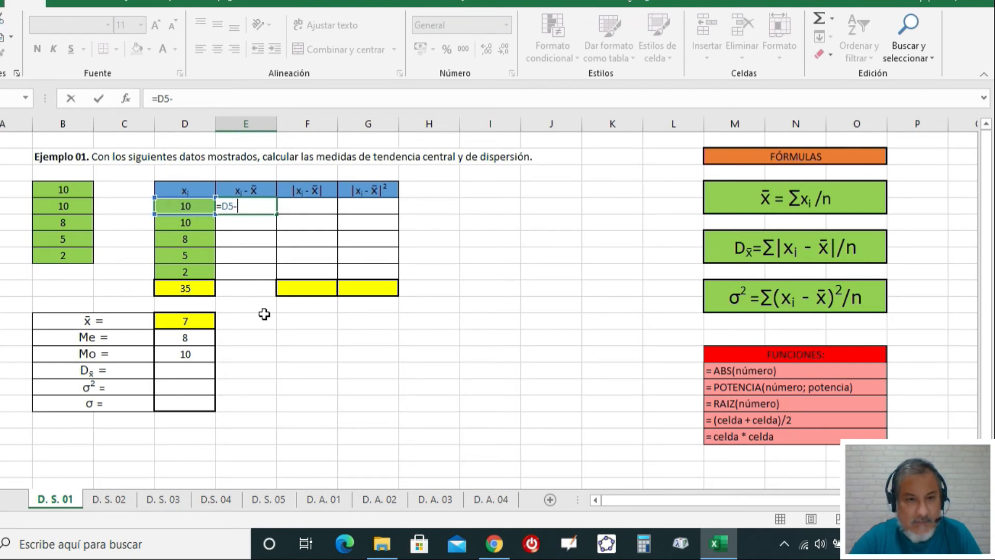
click(198, 324)
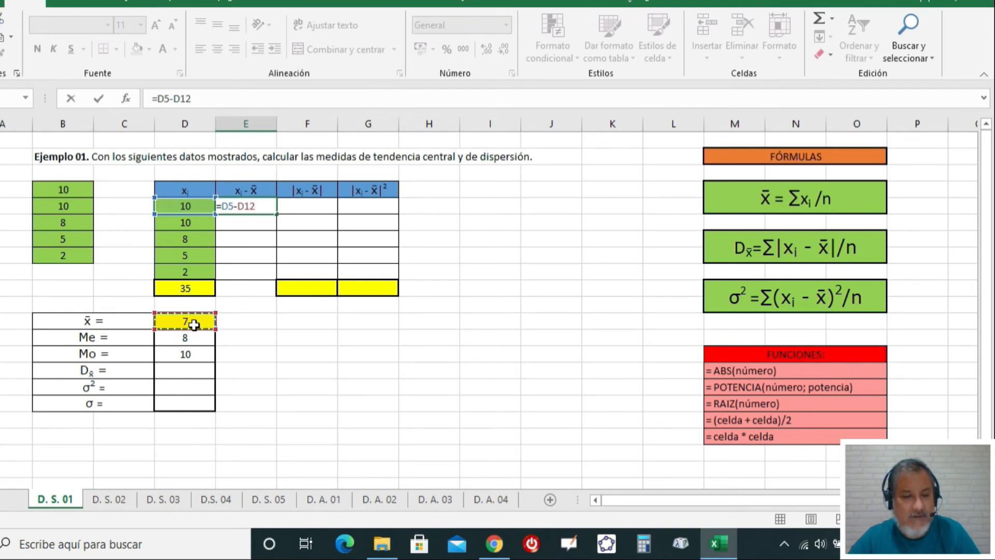
key(F4)
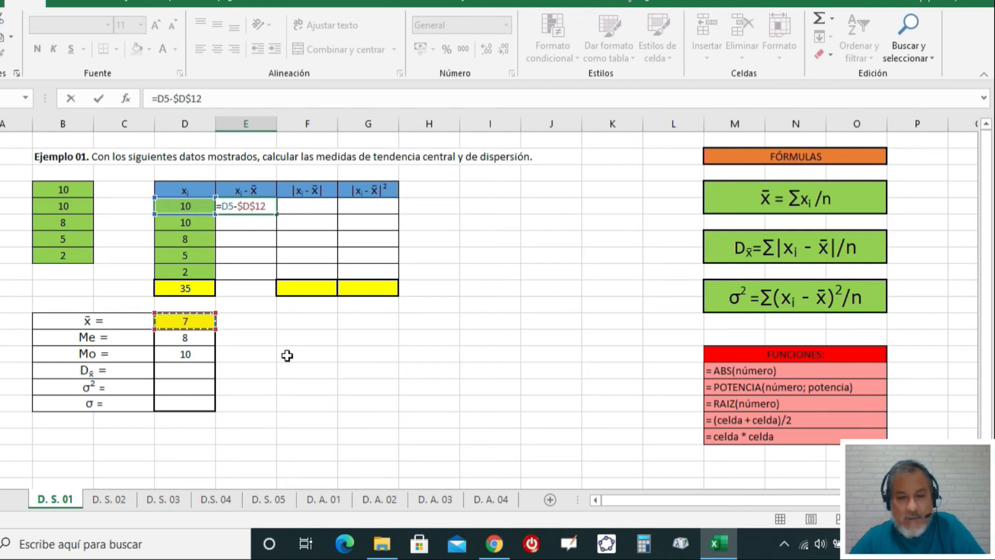
key(Return)
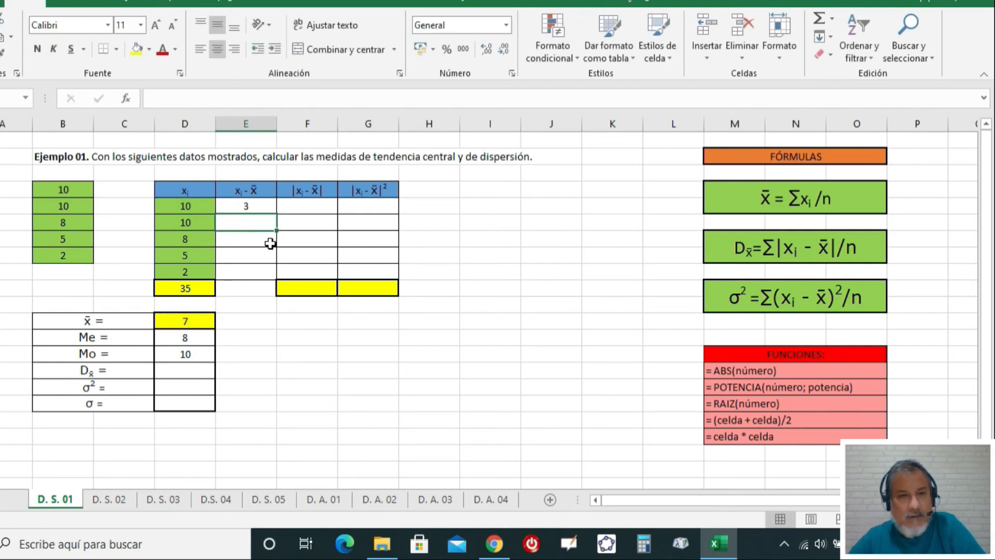
Step: Fill the fixed-mean deviation formula down the xᵢ - x̄ column to the last data row and check the last copy
click(256, 206)
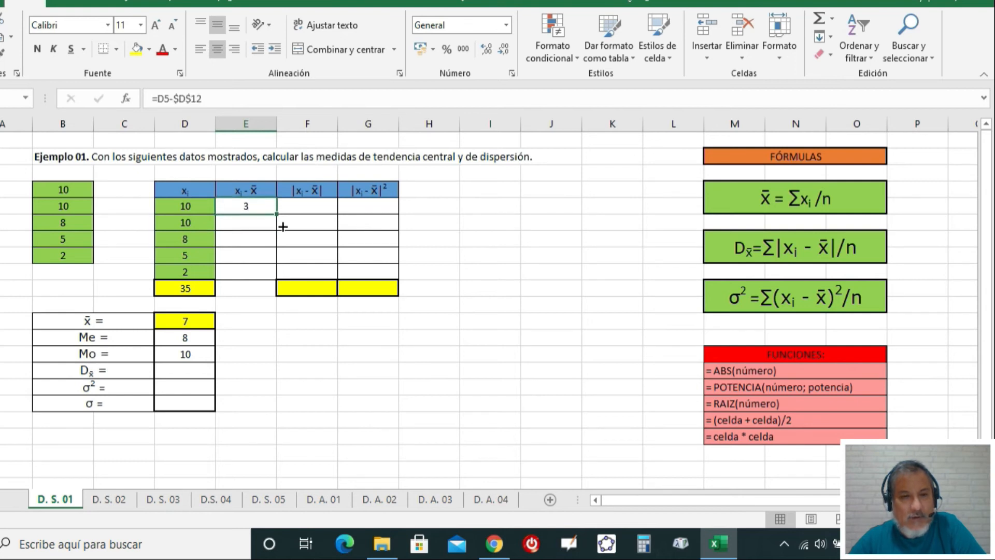
drag(277, 214, 272, 280)
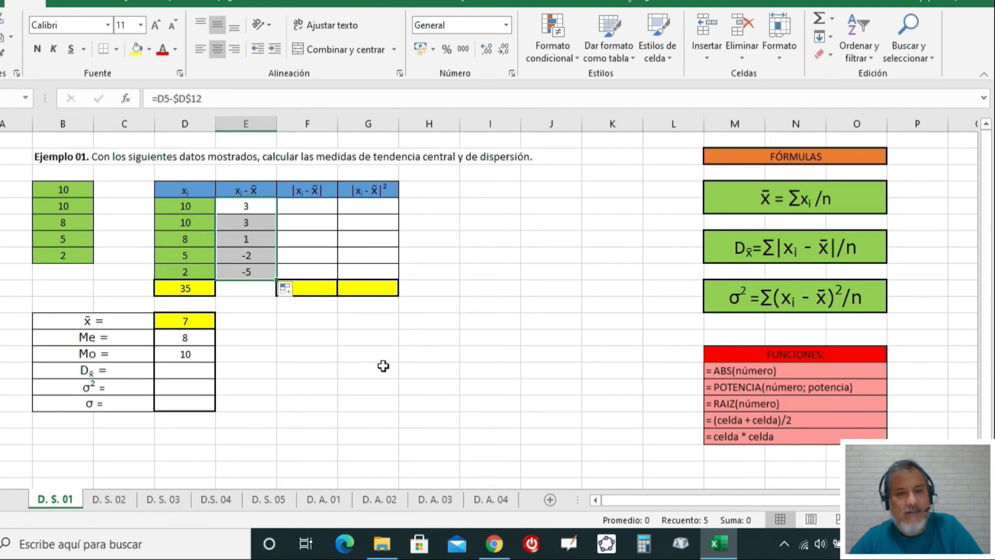
click(318, 368)
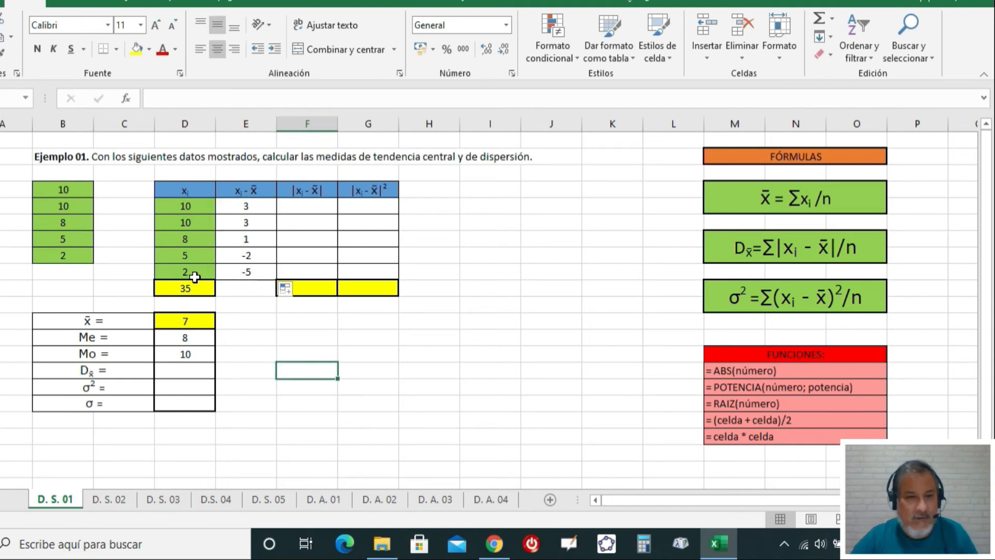
click(199, 322)
click(256, 272)
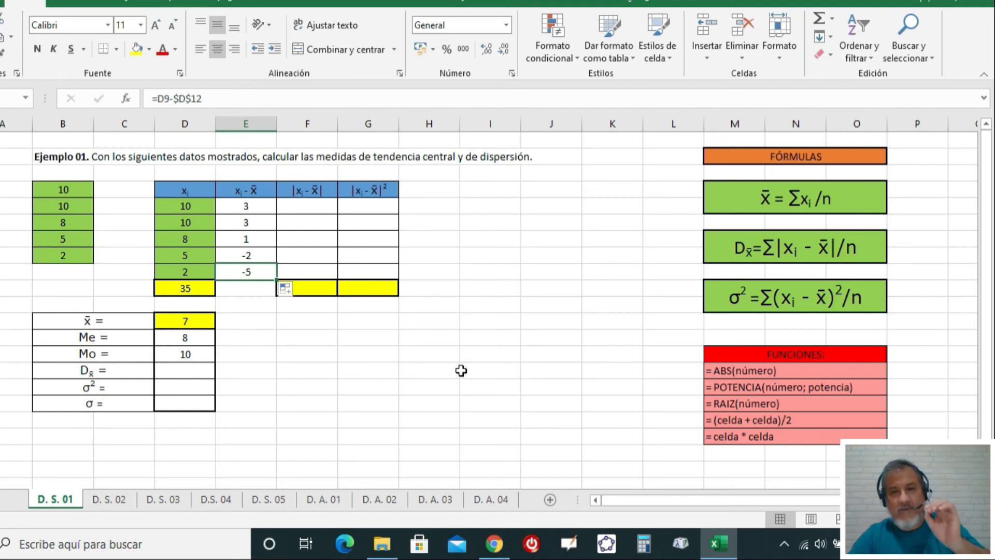
click(614, 291)
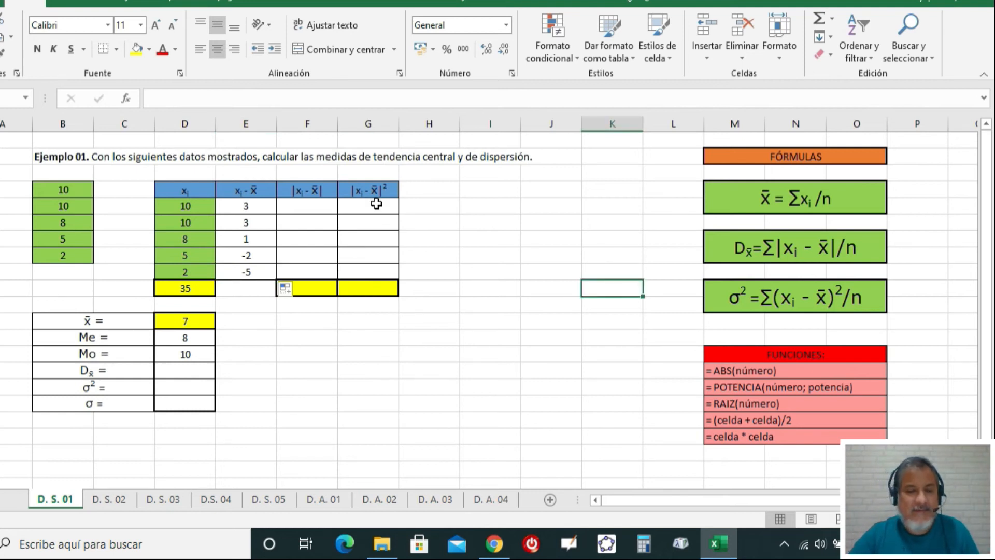
Step: Consult the ABS entry in the function reference and enter =ABS(E5) in the first |xᵢ - x̄| cell
click(296, 204)
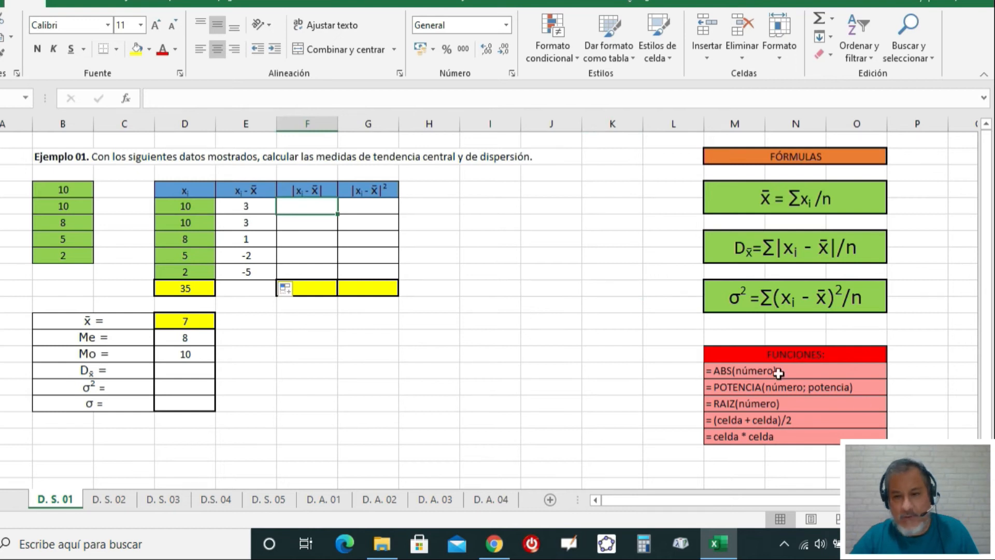
drag(748, 357, 755, 436)
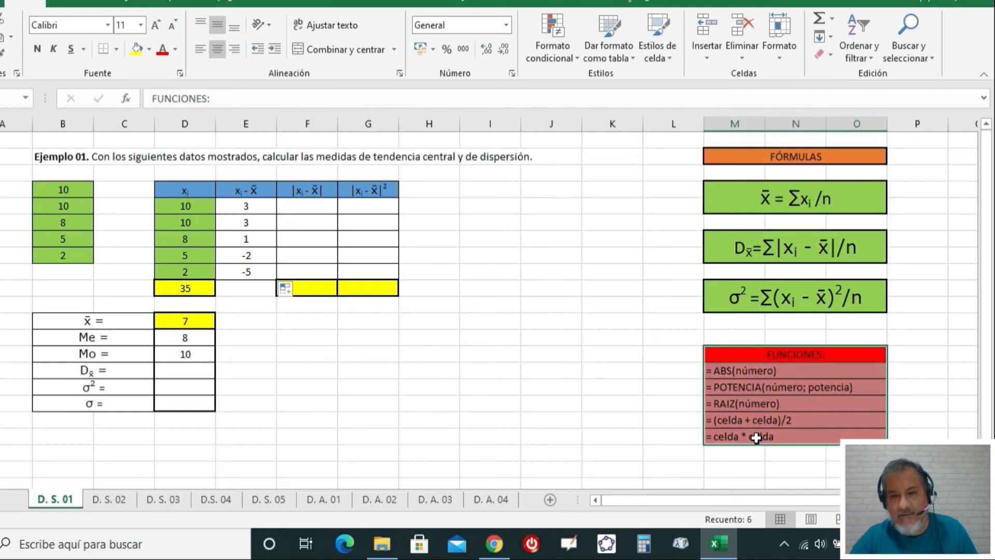
click(762, 371)
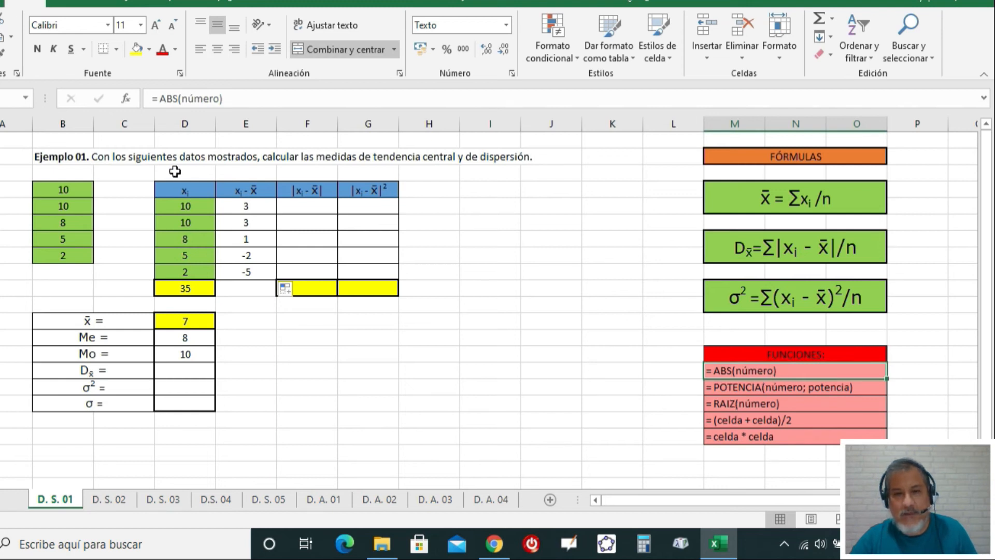
click(299, 209)
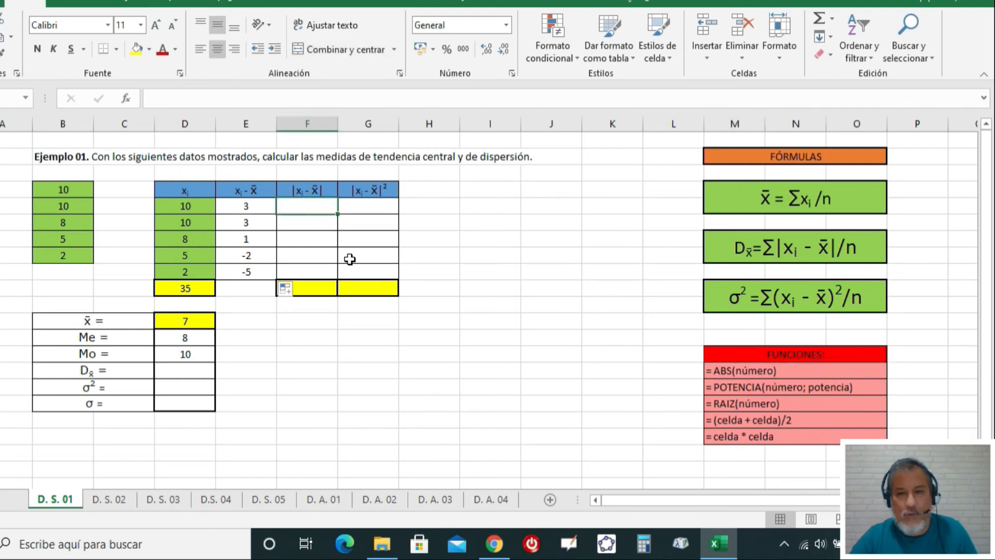
text(=)
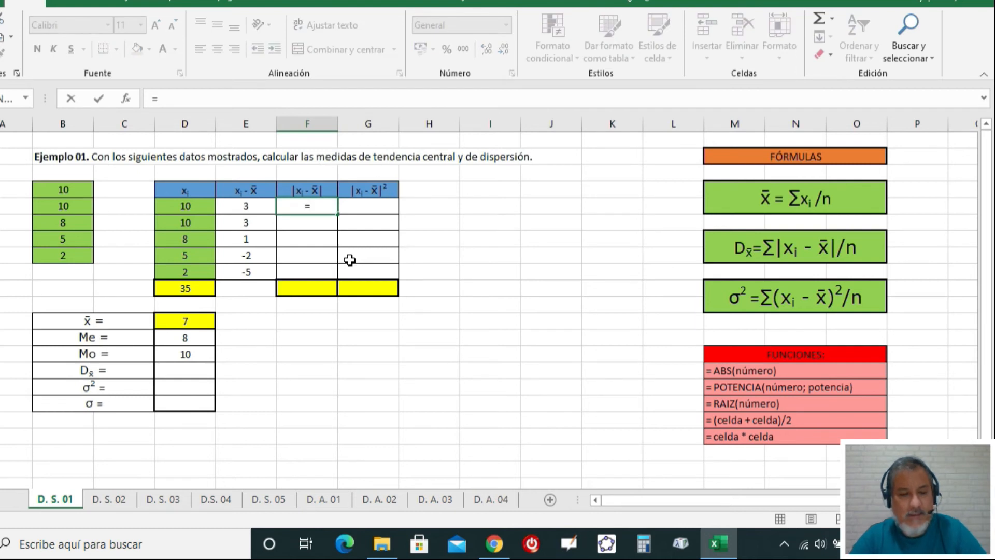
text(abs)
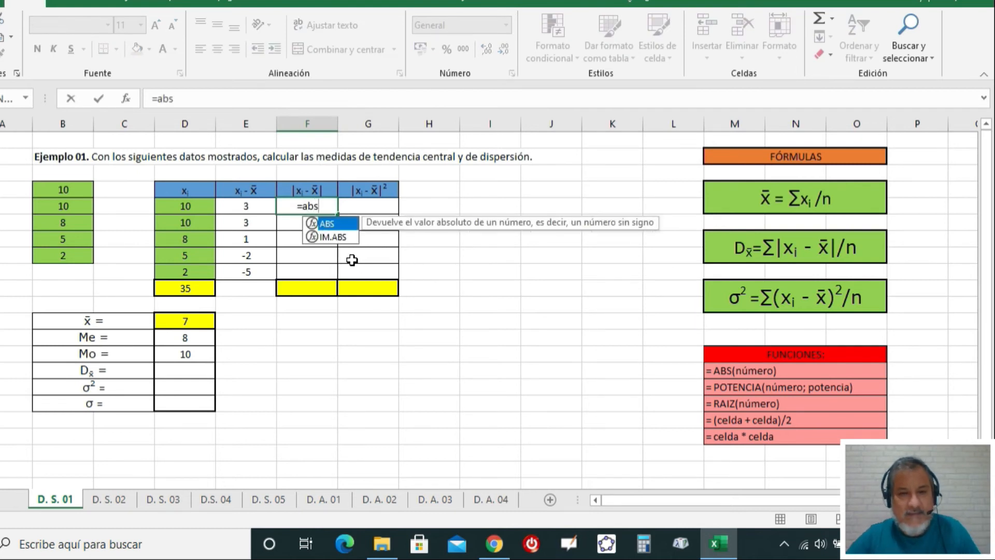
double_click(334, 223)
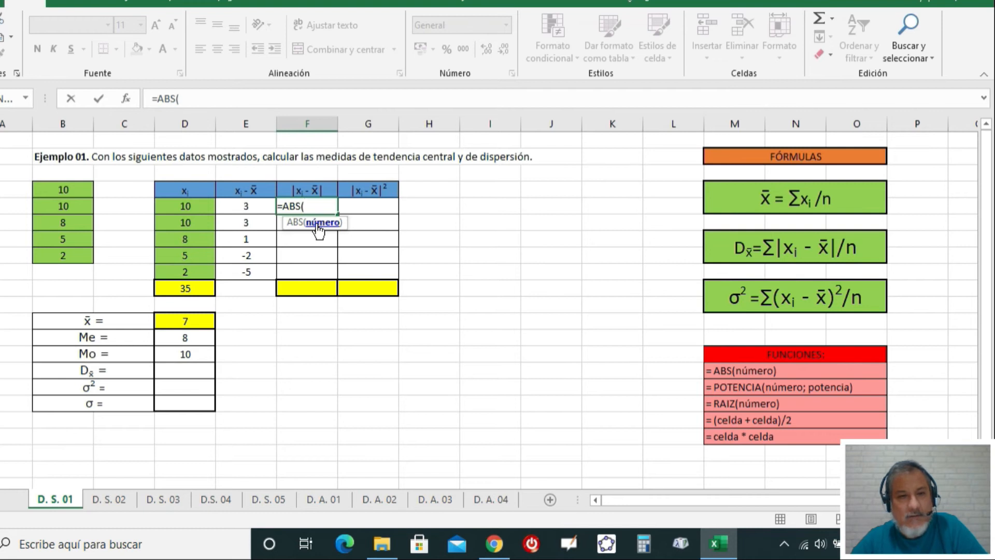
click(255, 206)
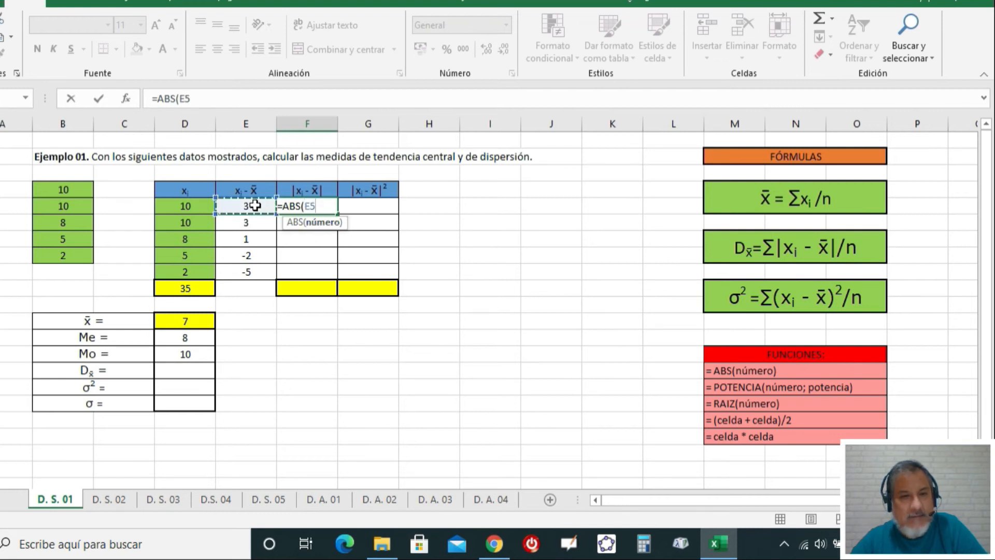
text())
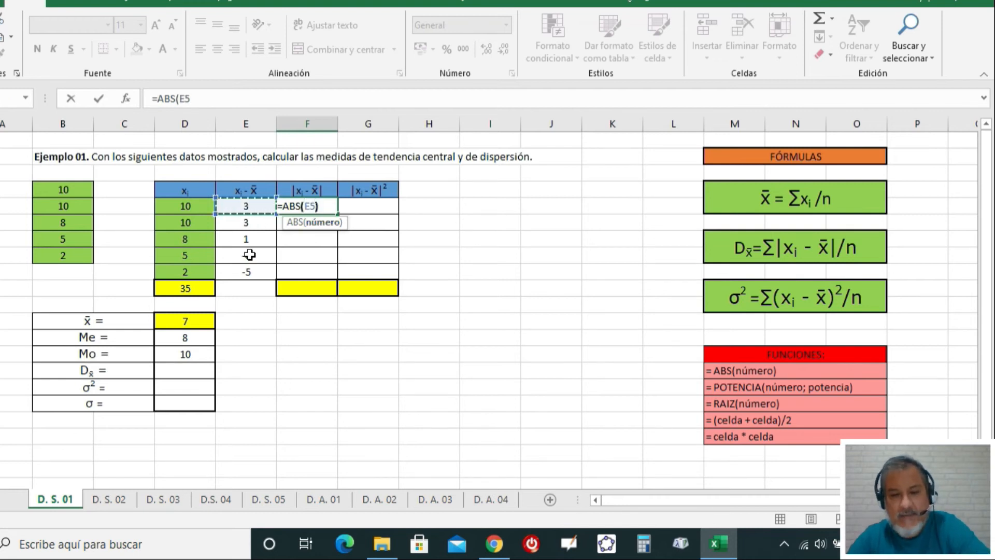
key(Return)
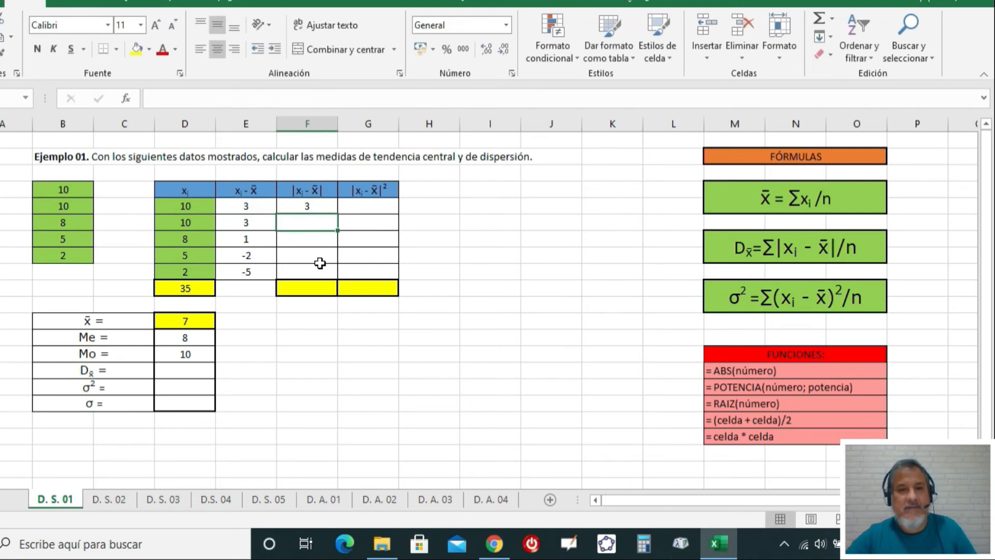
Step: Fill the ABS formula down the |xᵢ - x̄| column to the last data row and compare its last value with the signed deviation
click(324, 208)
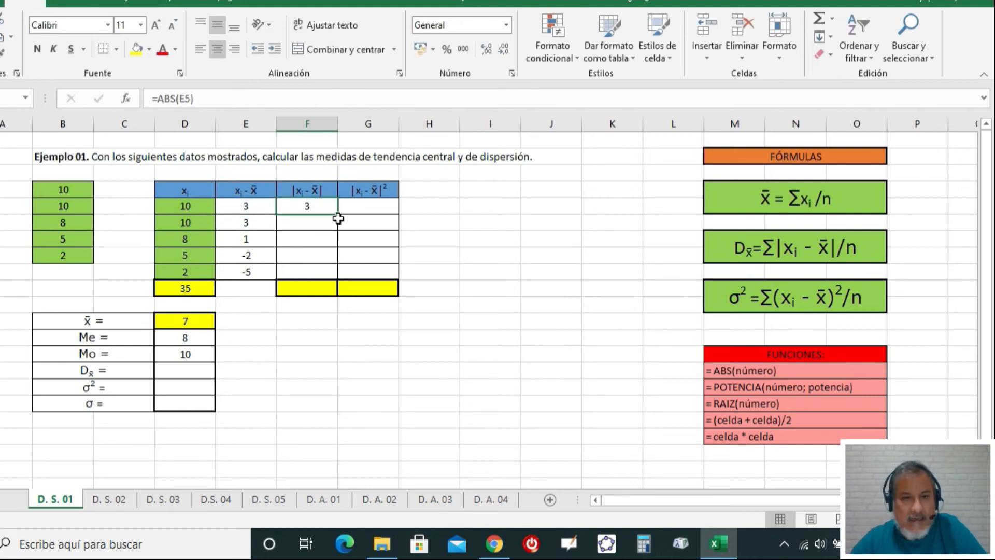
drag(339, 215, 330, 276)
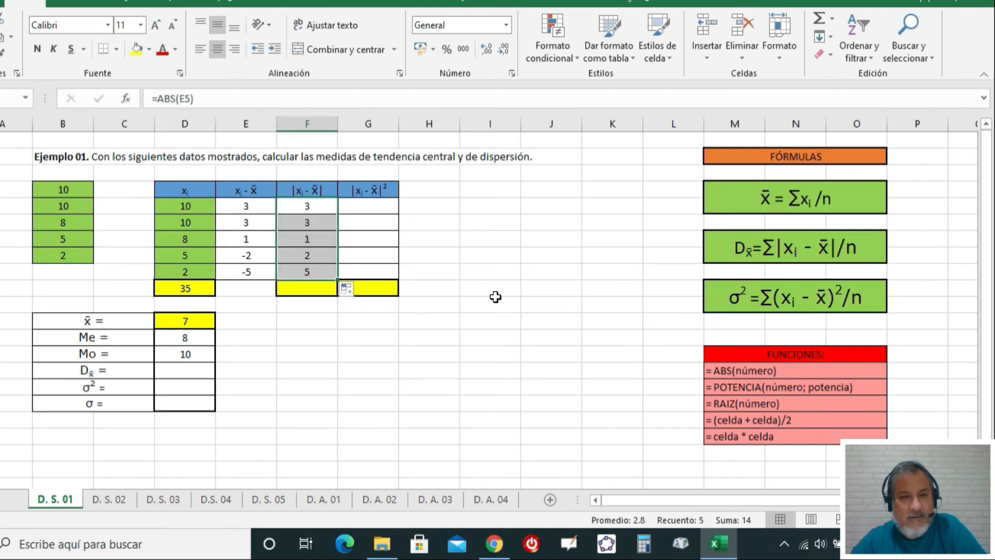
click(469, 253)
click(253, 275)
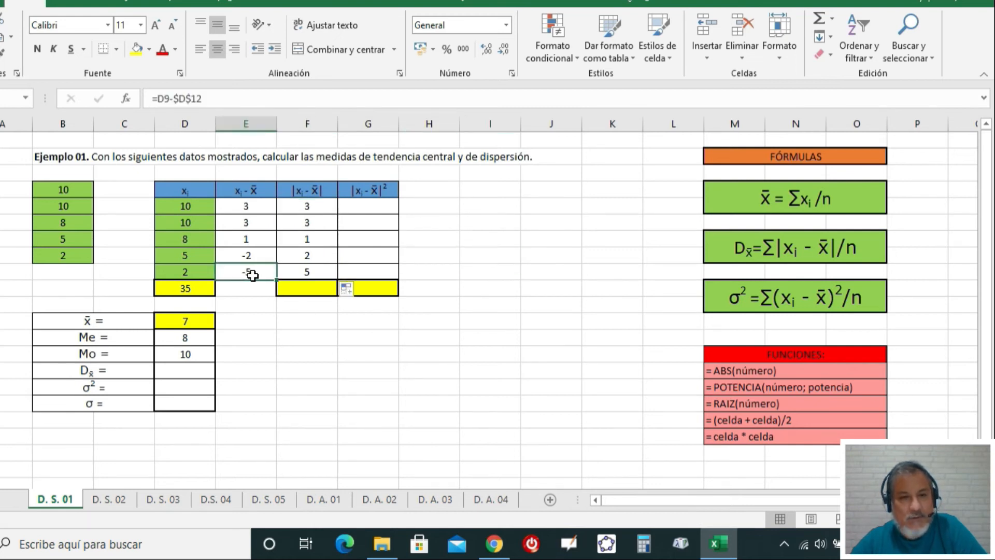
click(316, 275)
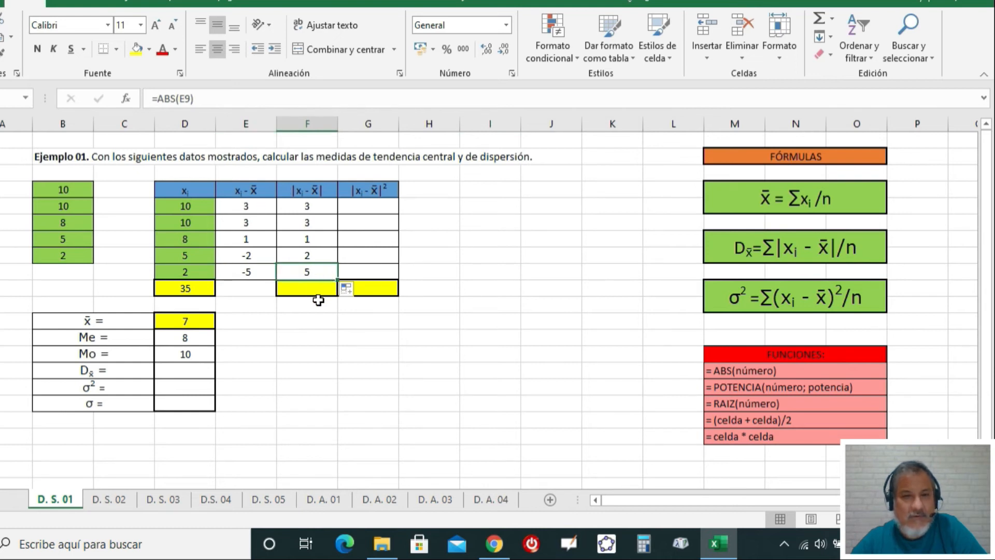
Step: Total the five absolute deviations F5:F9 with AutoSum in the yellow cell below the |xᵢ - x̄| column
click(359, 368)
drag(42, 371, 177, 372)
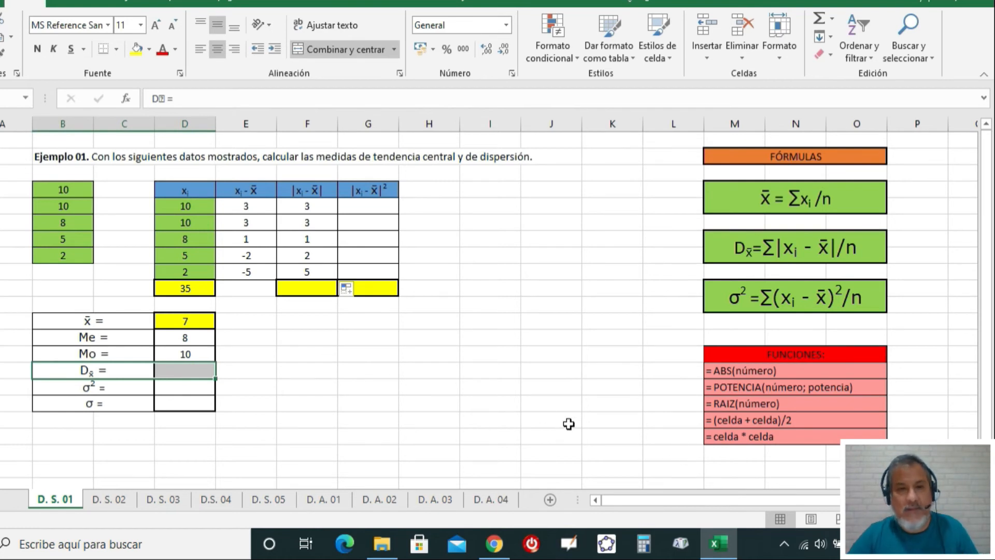
drag(300, 208, 299, 275)
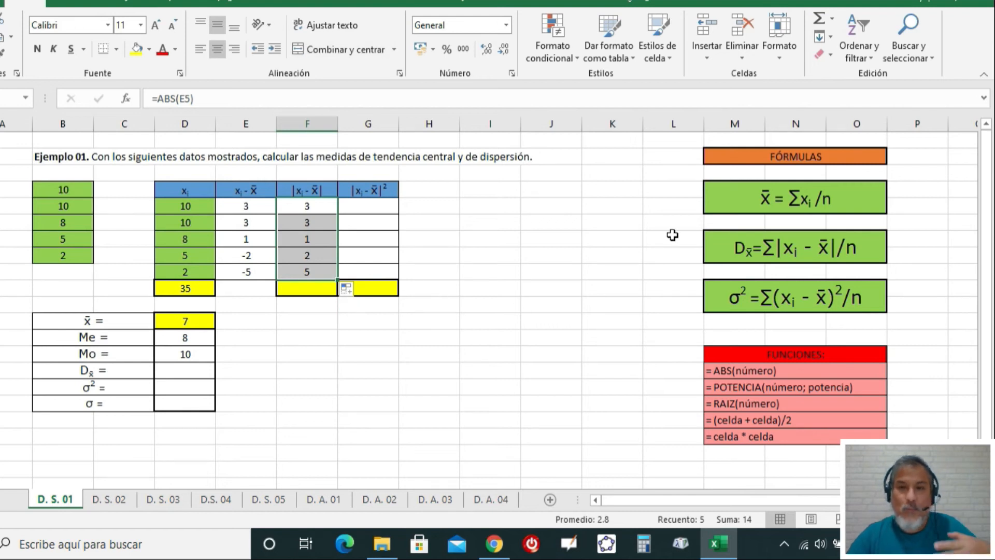
click(485, 237)
drag(310, 208, 299, 271)
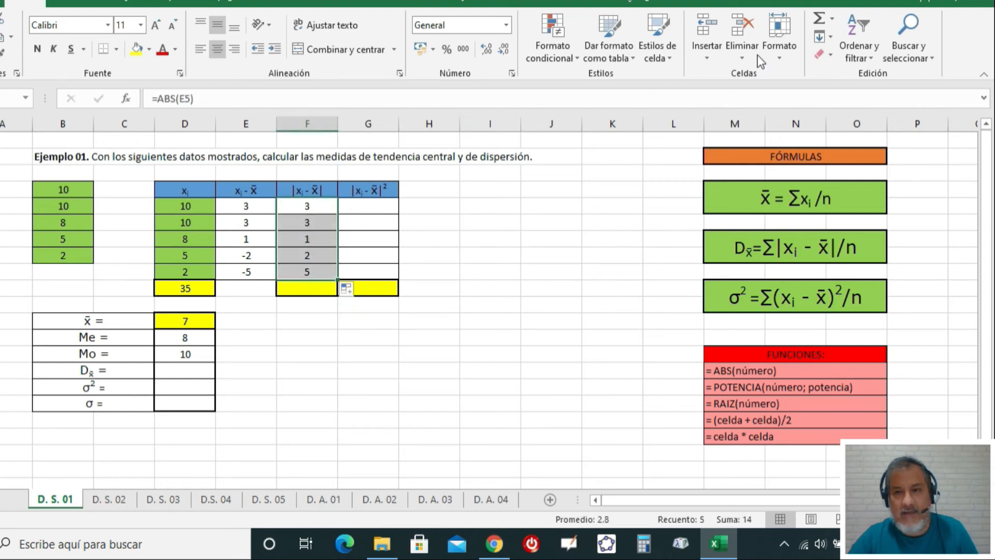
click(822, 19)
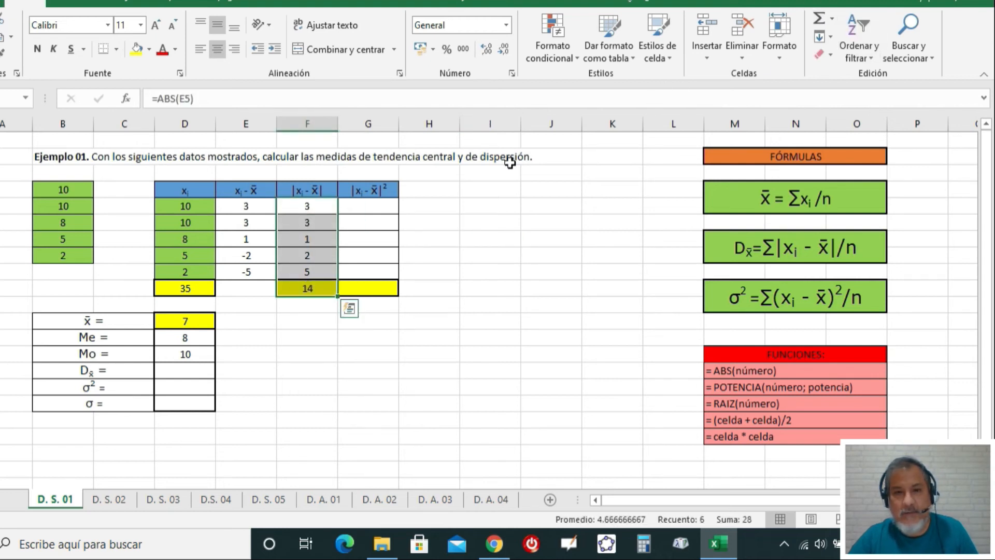
click(311, 303)
click(305, 289)
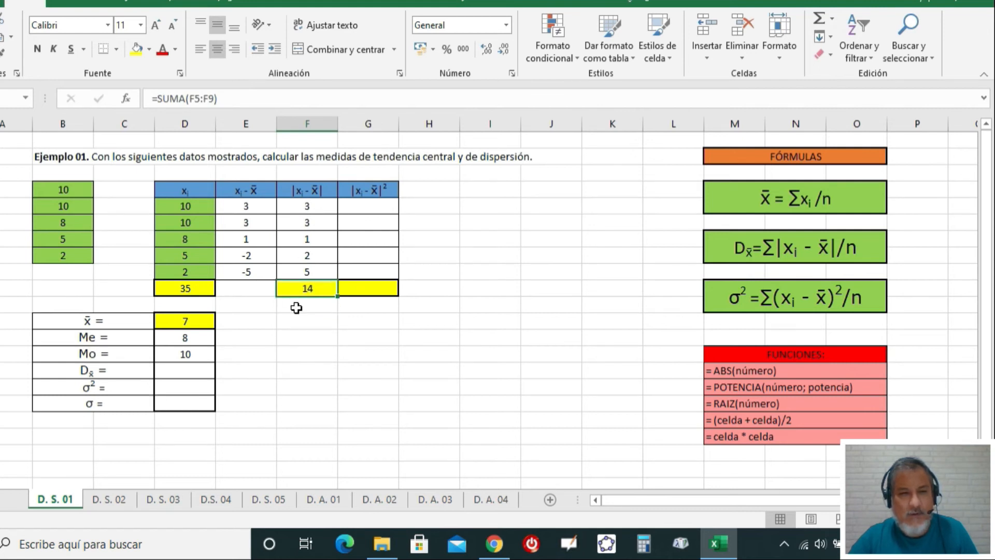
Step: Calculate the mean deviation by entering =F10/5 in its result cell below the mode
click(172, 370)
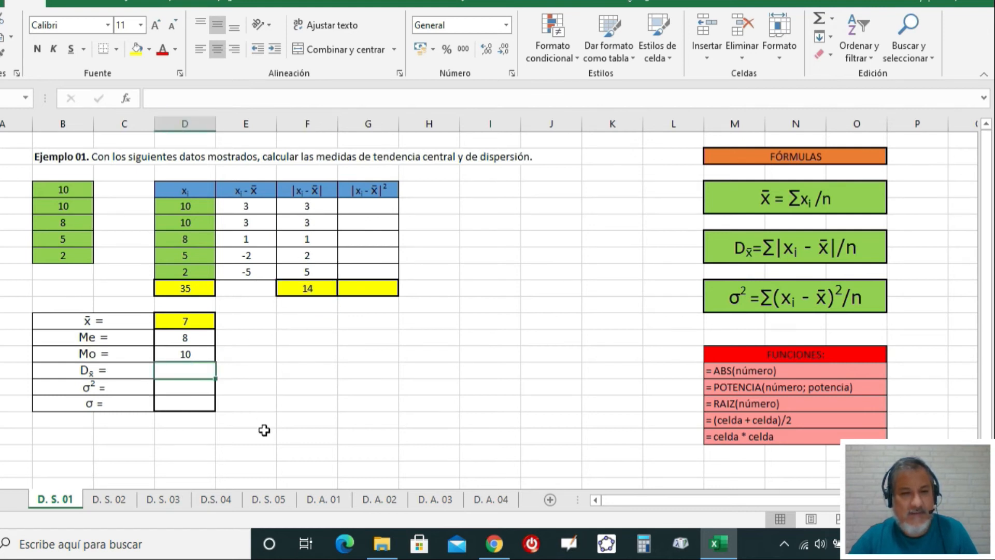
text(=)
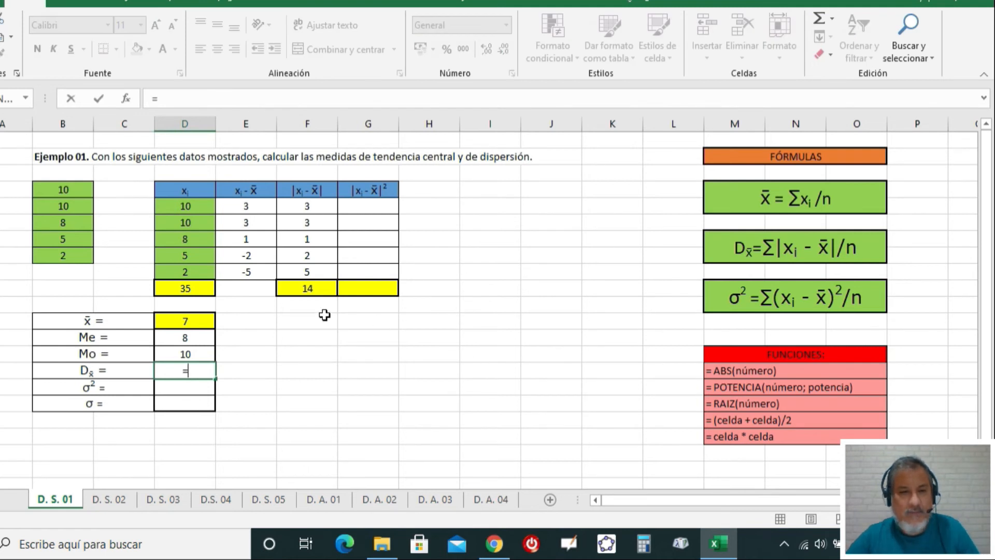
click(306, 286)
text(/)
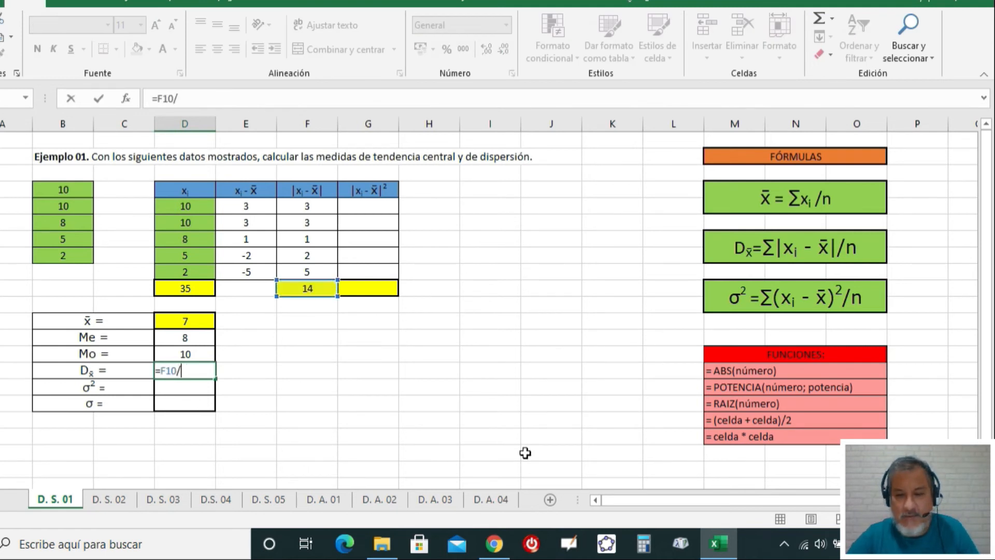
text(5)
key(Return)
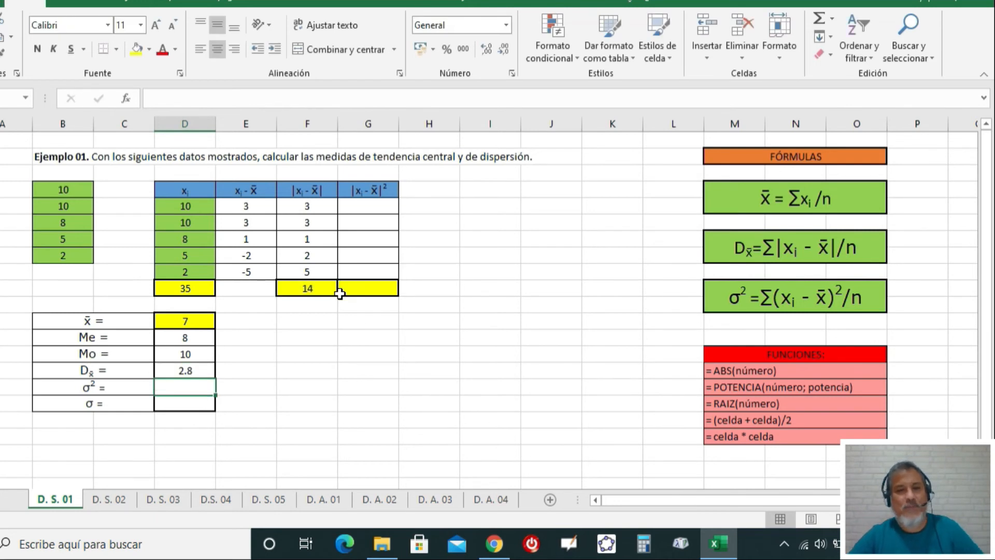
click(324, 360)
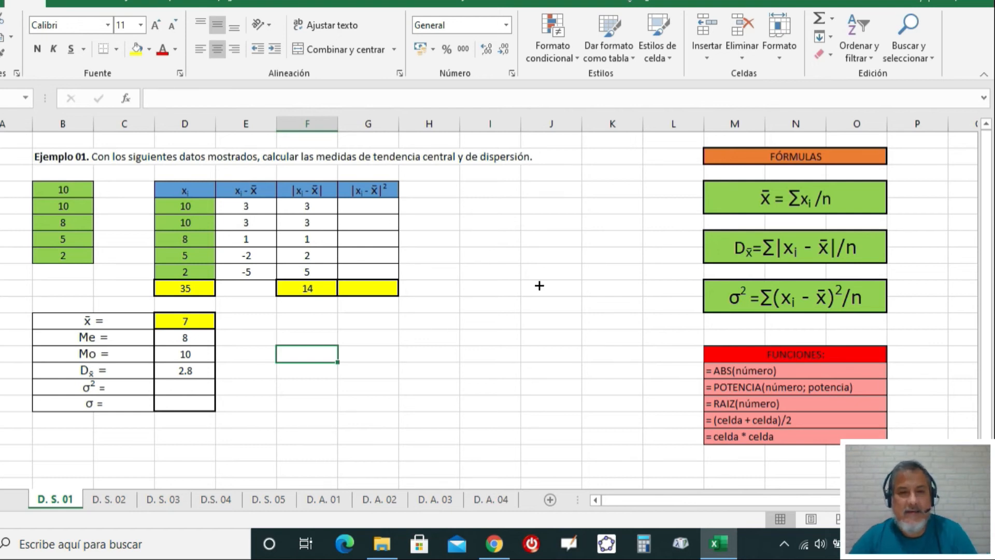
Step: Consult the POTENCIA entry in the function reference and enter =POTENCIA(F5;2) in the first |xᵢ - x̄|² cell
click(366, 208)
click(305, 208)
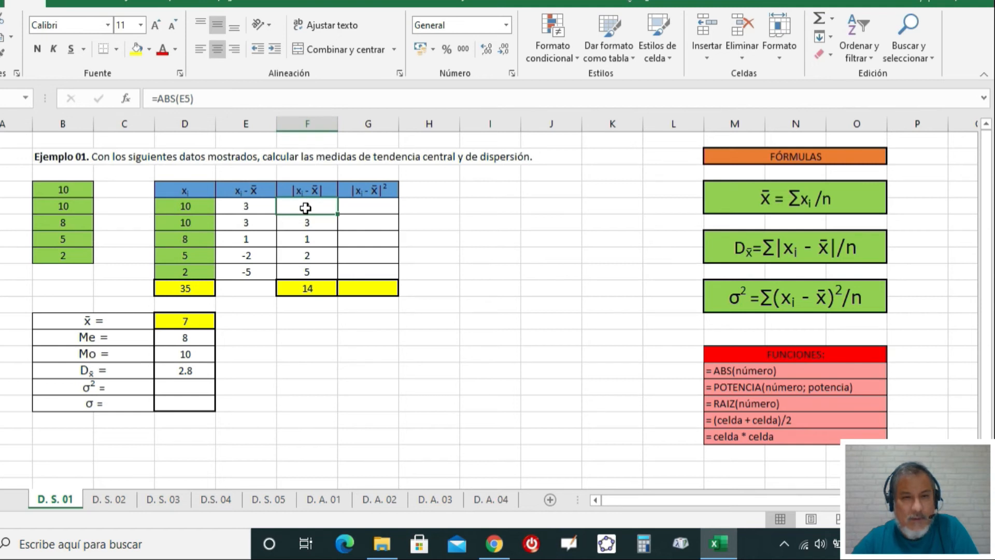
click(374, 207)
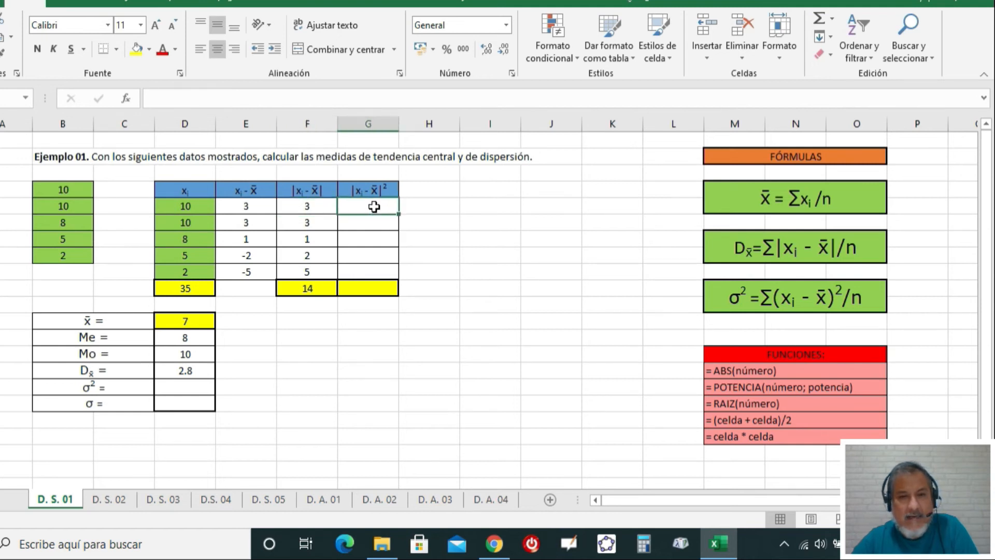
click(304, 206)
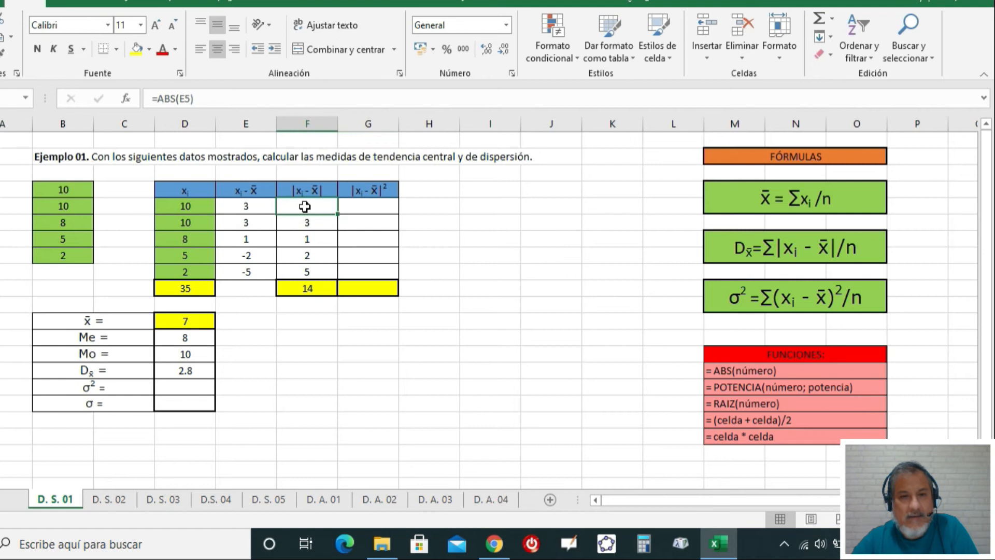
click(380, 207)
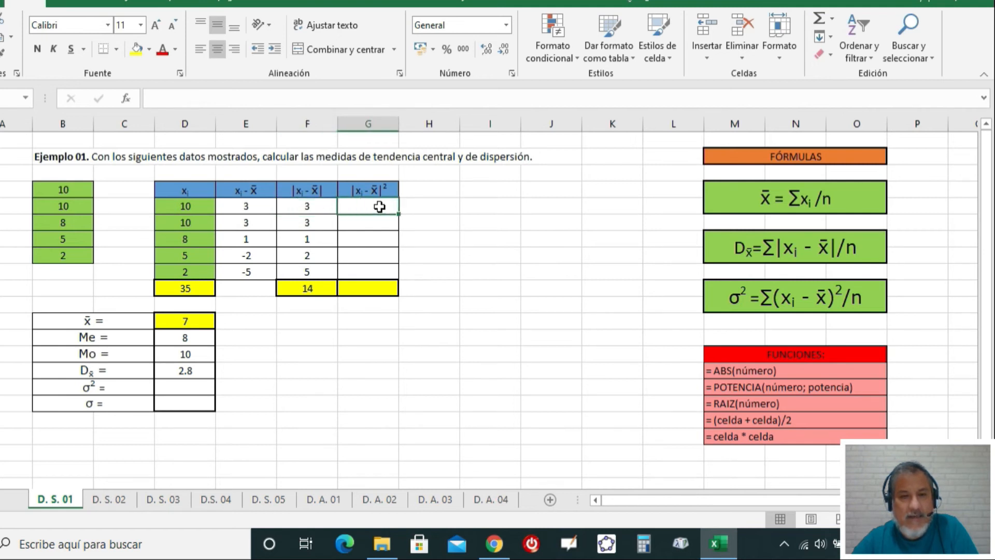
click(755, 387)
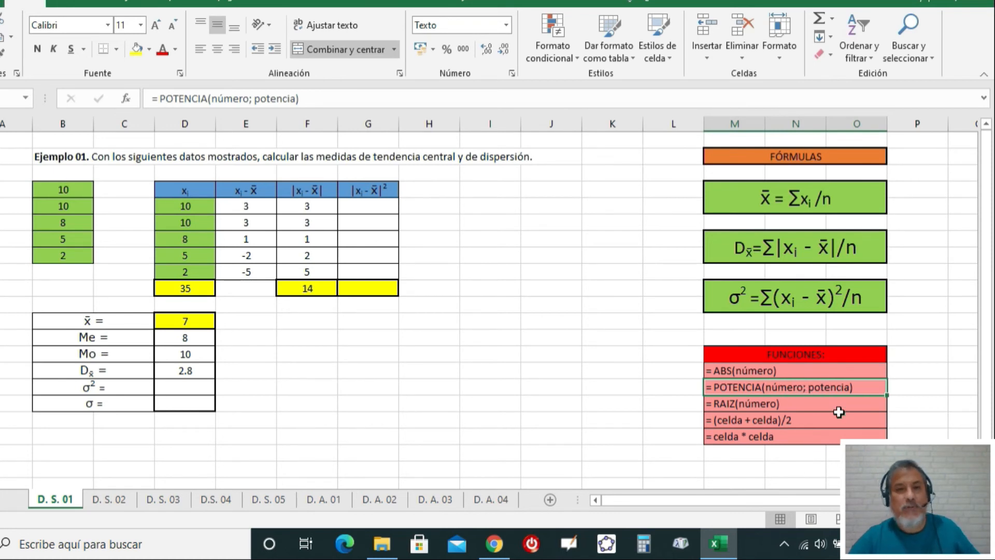
click(369, 210)
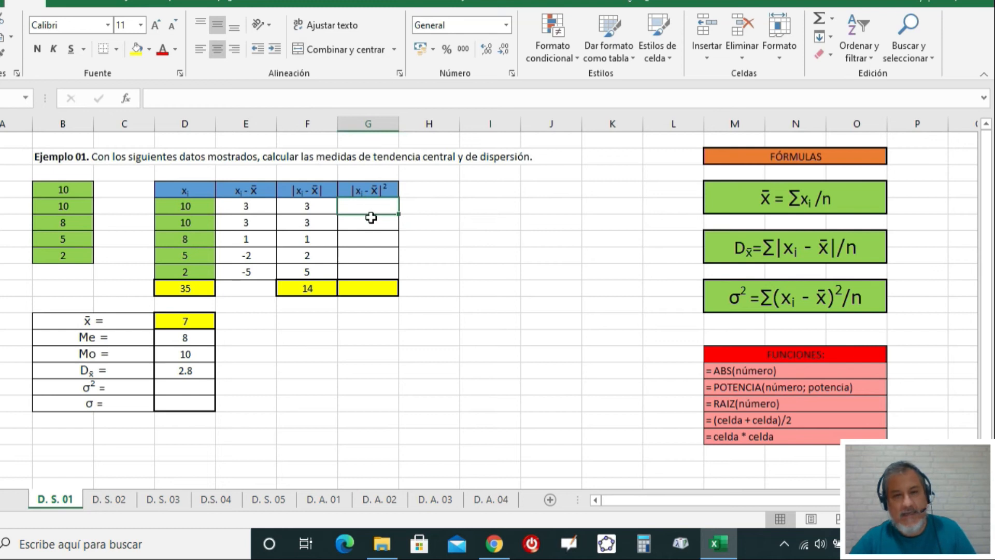
text(=)
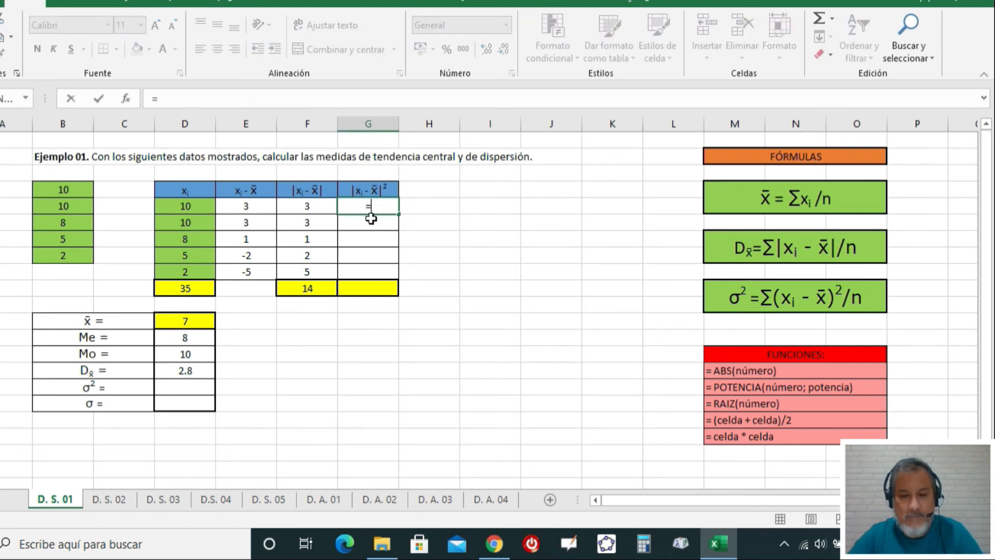
text(pot)
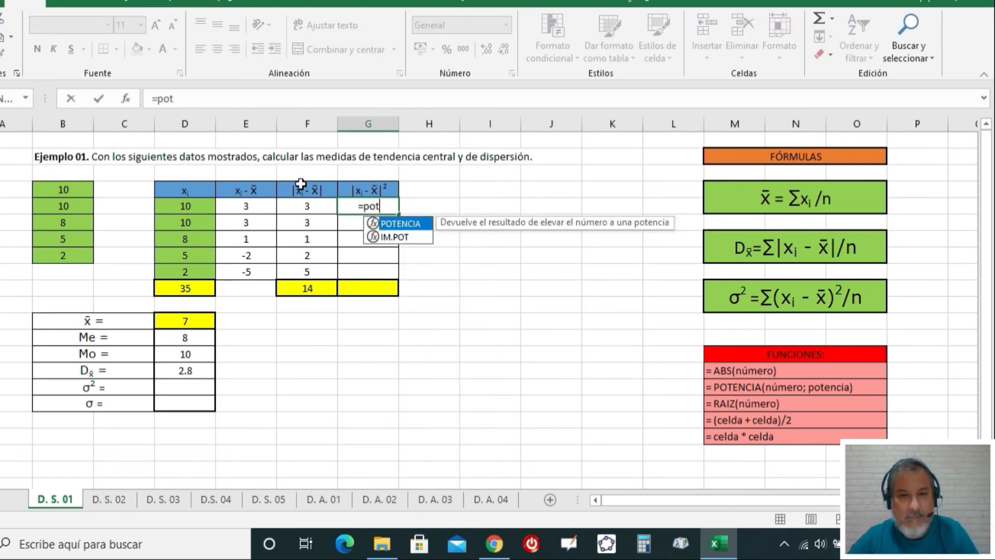
double_click(394, 223)
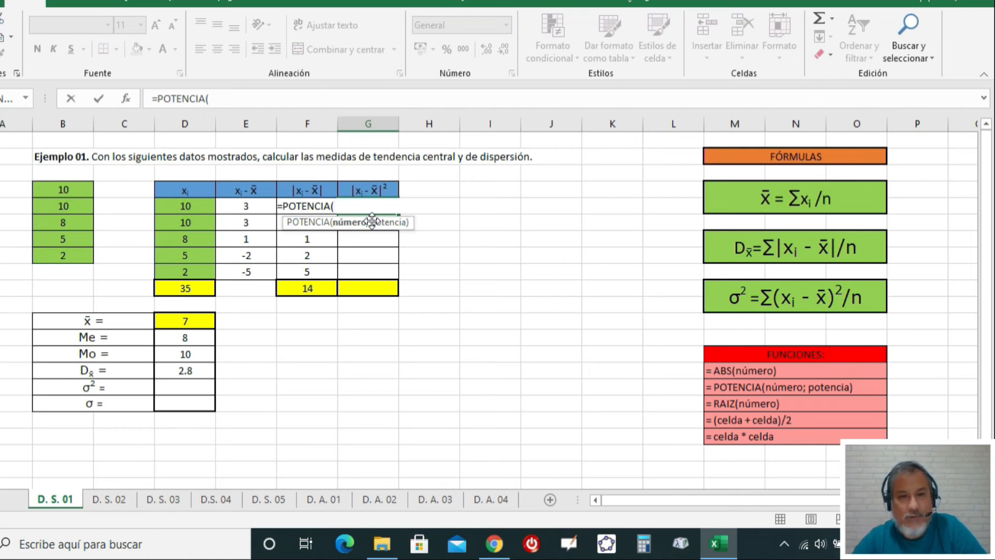
key(Left)
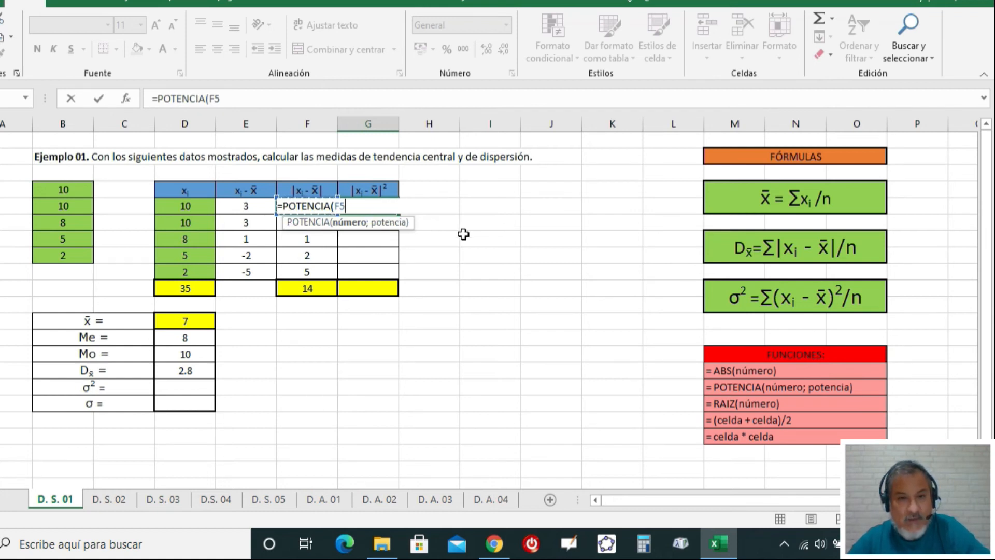
text(;)
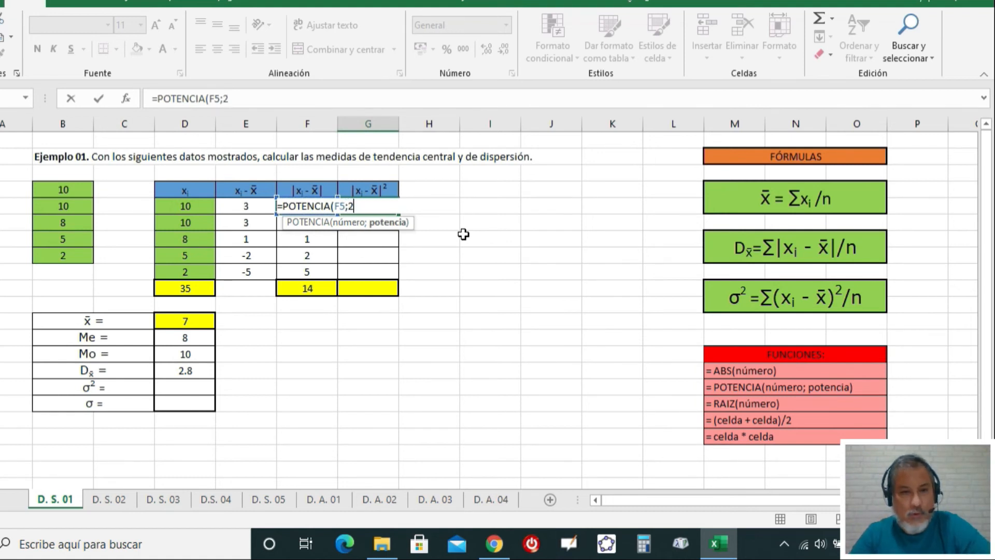
text(2))
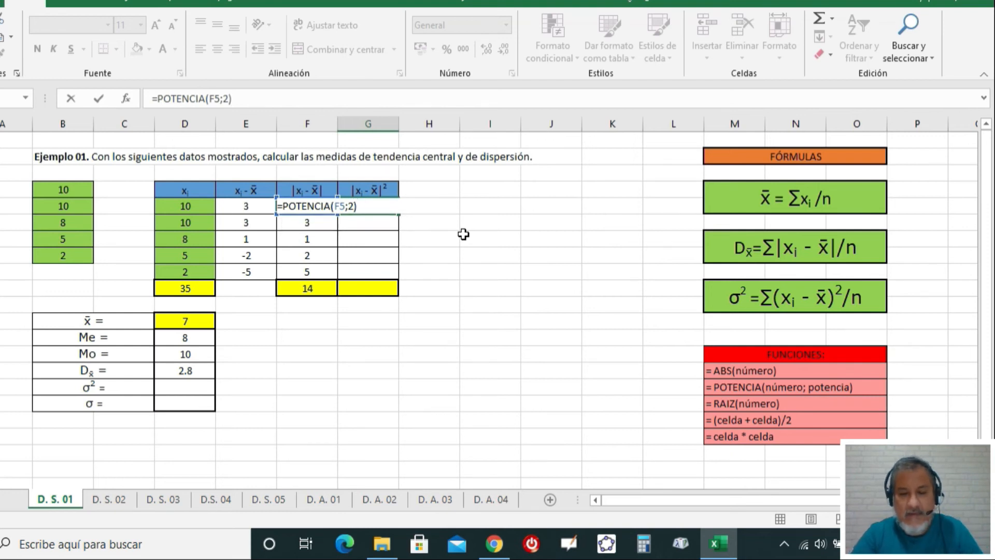
key(Return)
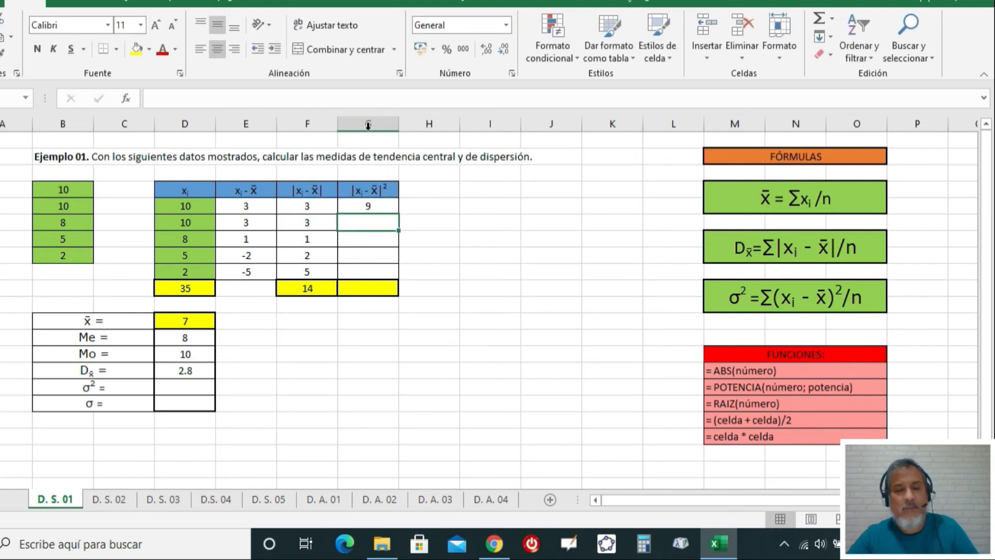
Step: Fill the POTENCIA formula down the |xᵢ - x̄|² column to the last data row and total the column with AutoSum
click(370, 211)
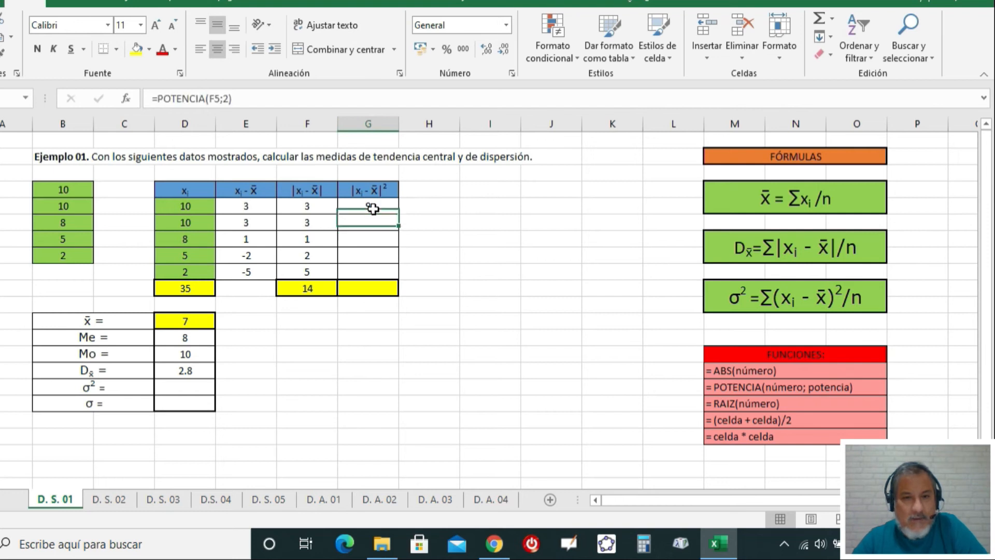
drag(399, 214, 392, 277)
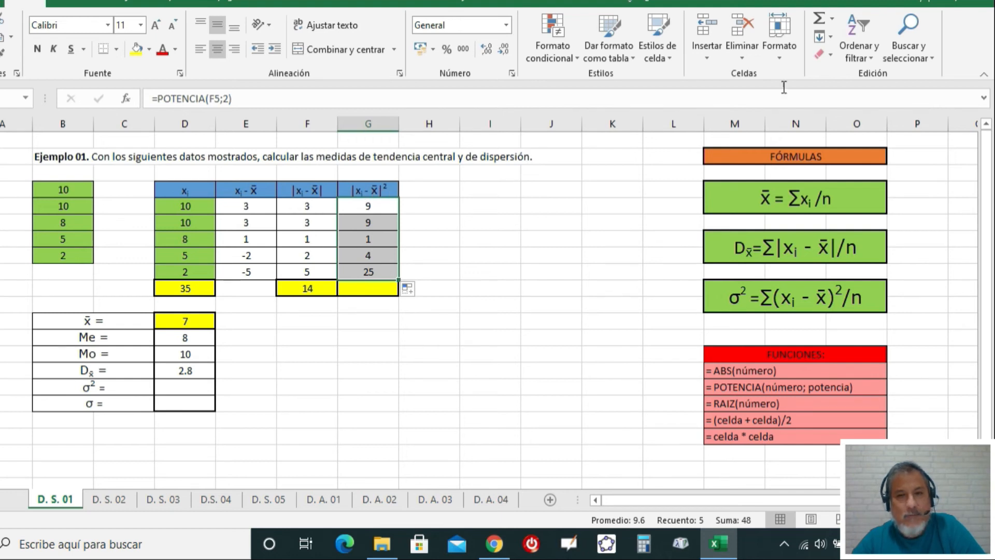
click(818, 20)
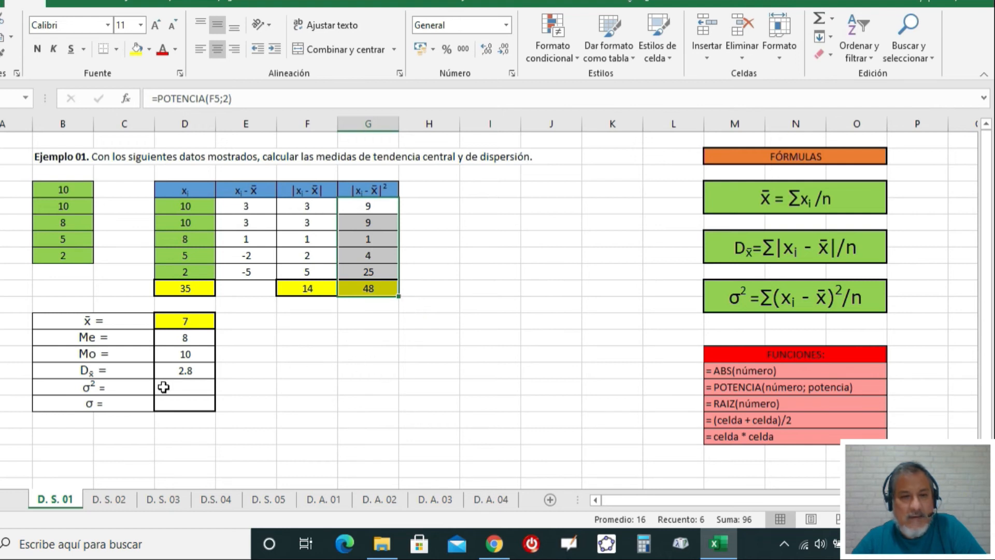
Step: Calculate the variance by entering =G10/5 in the σ² result cell
click(186, 387)
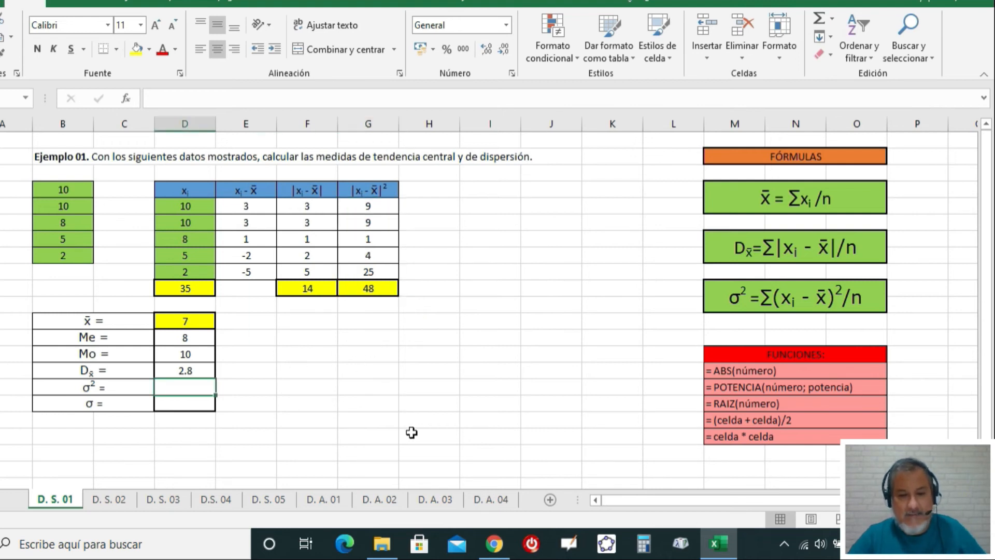
text(=)
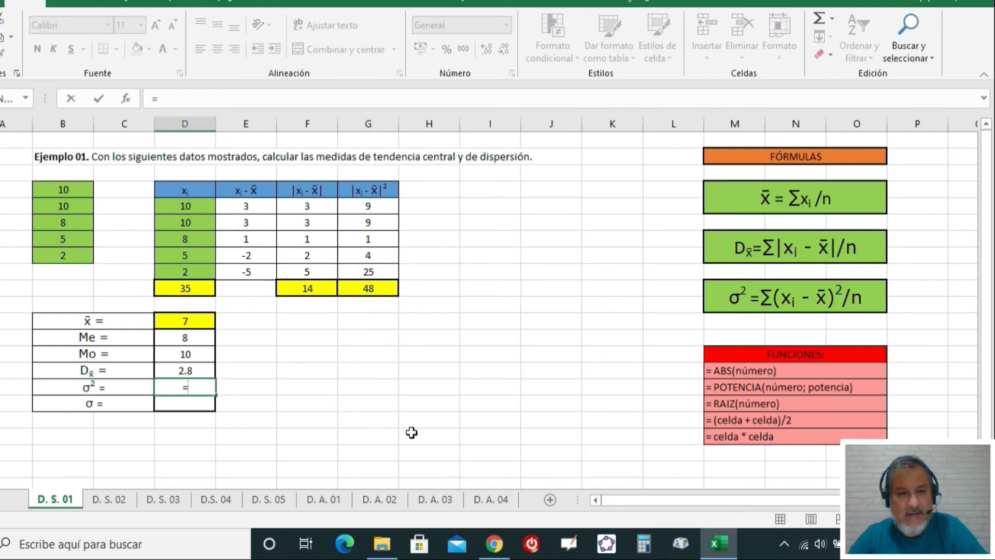
click(377, 291)
text(/5)
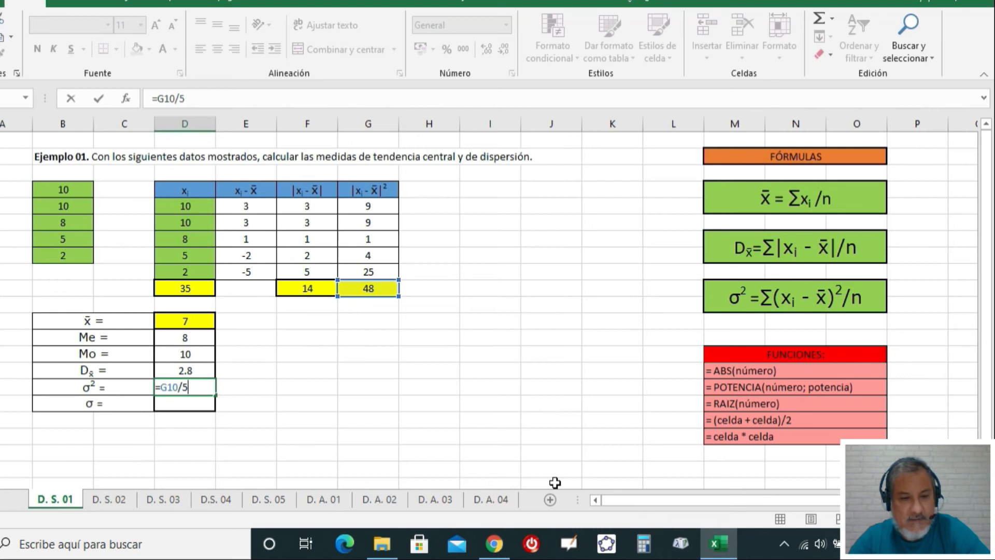
key(Return)
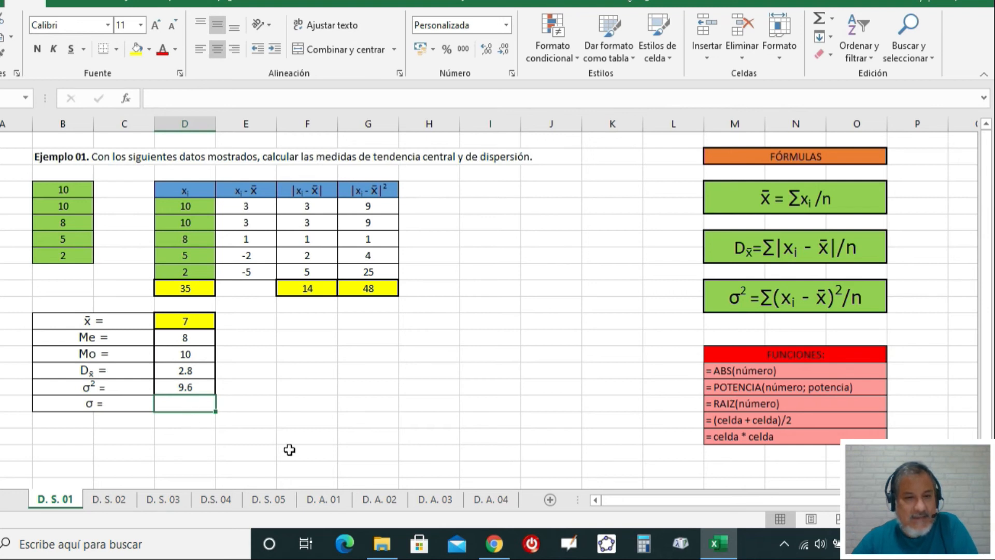
Step: Consult the RAIZ entry in the function reference and enter =RAIZ(D16) in the σ cell for the standard deviation
click(193, 385)
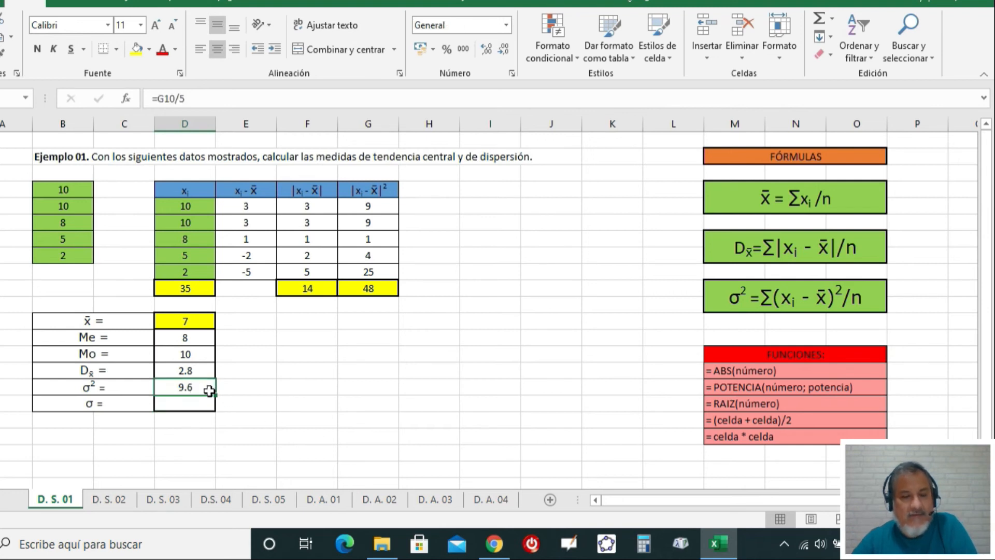
click(193, 404)
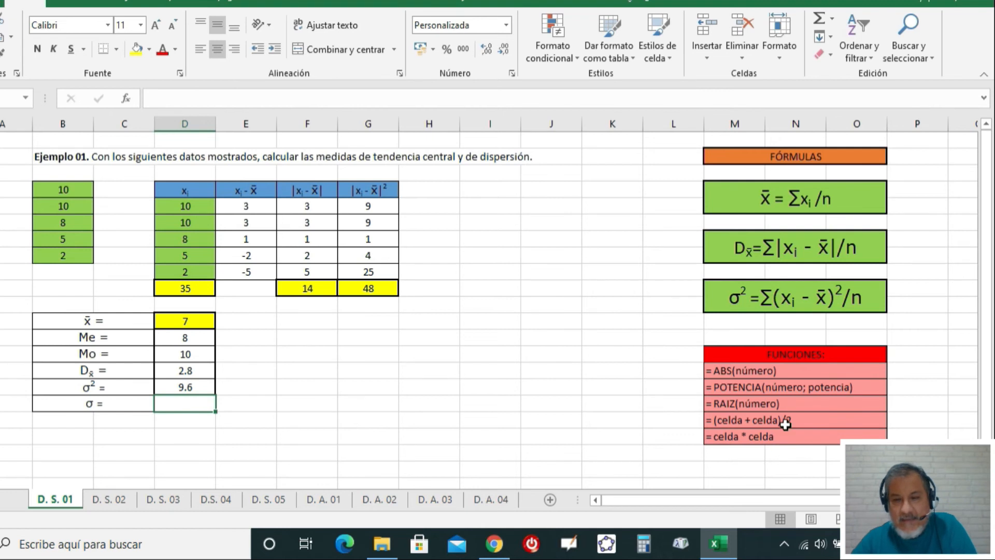
click(752, 403)
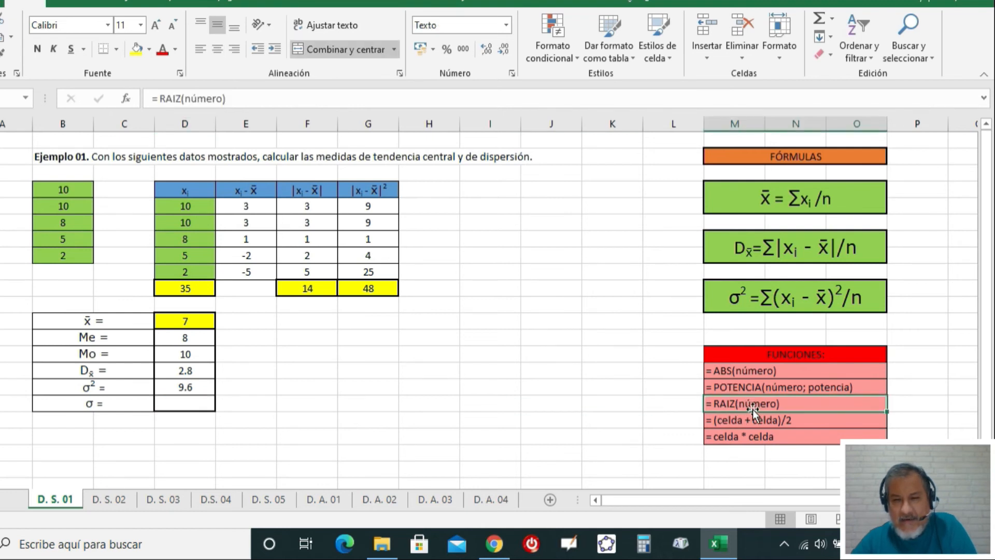
click(192, 403)
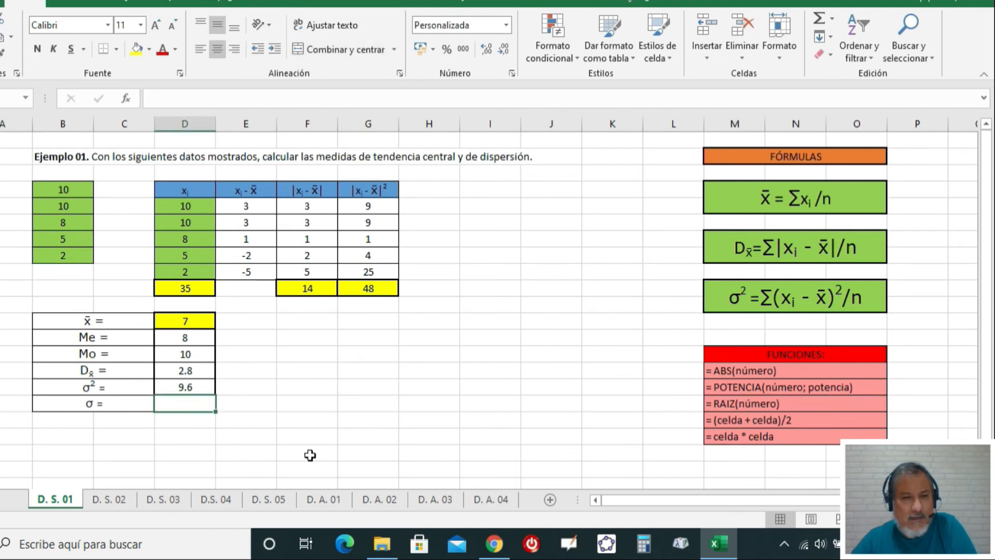
text(=)
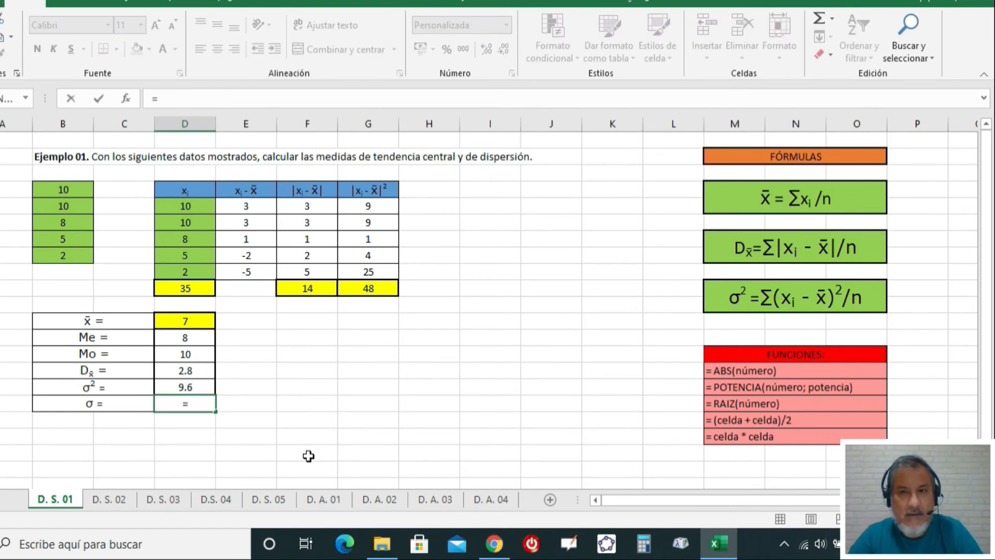
text(ra)
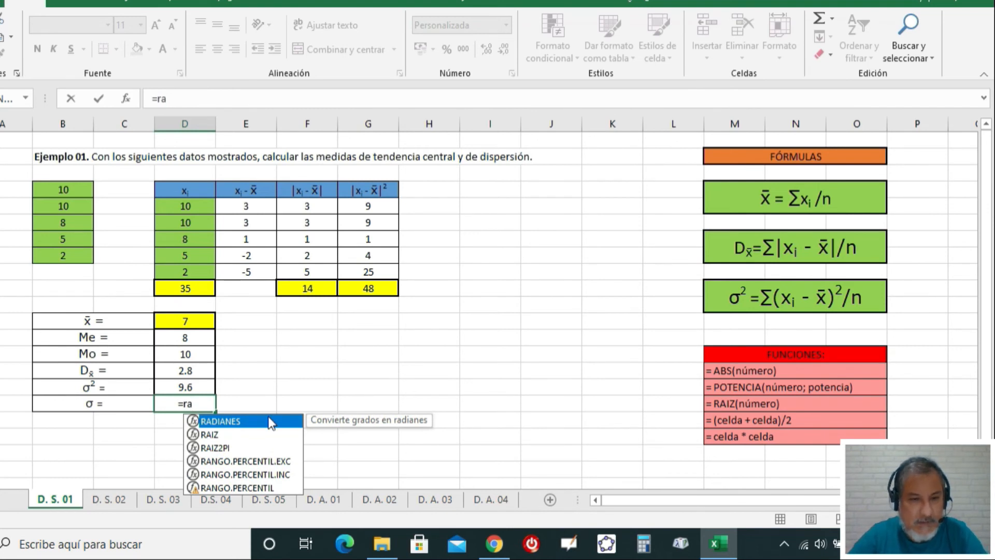
text(i)
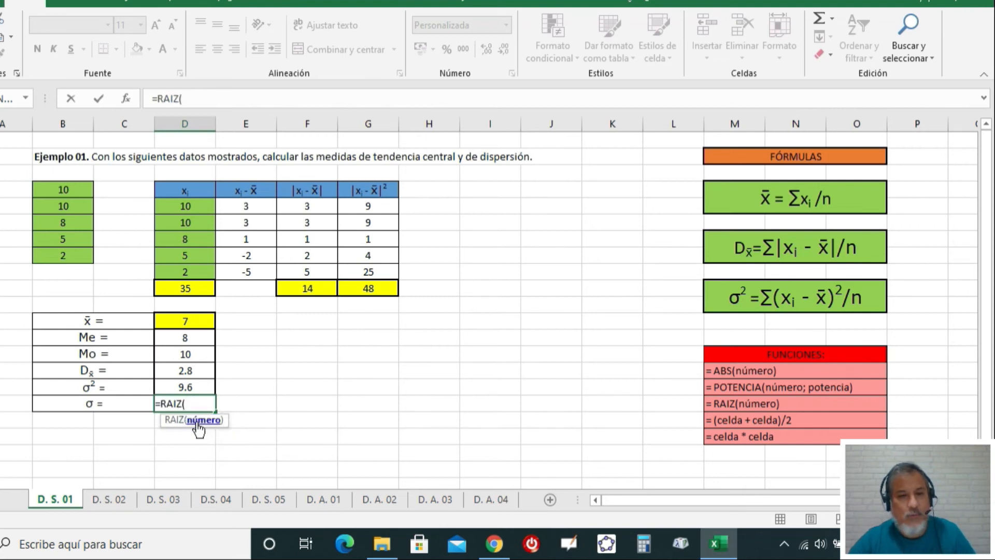
click(177, 387)
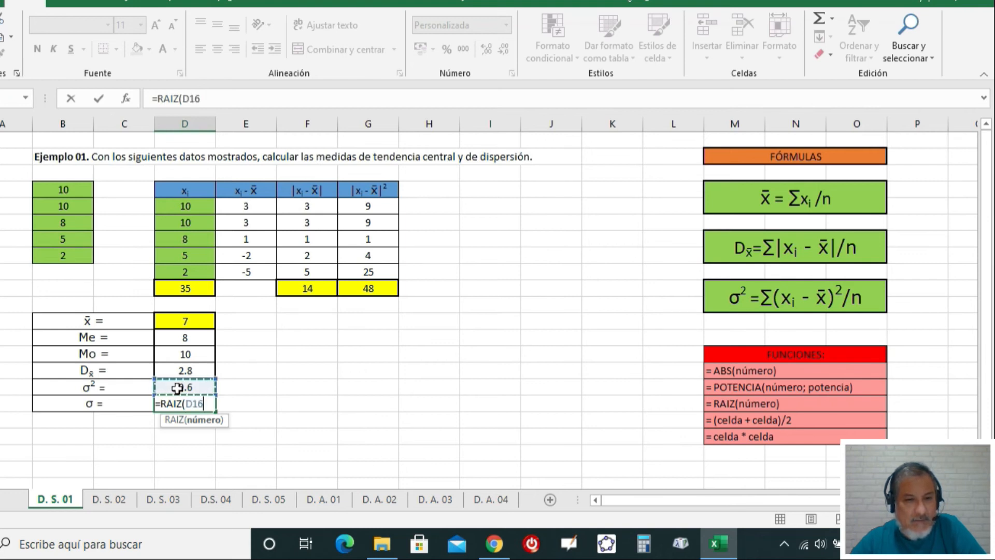
text())
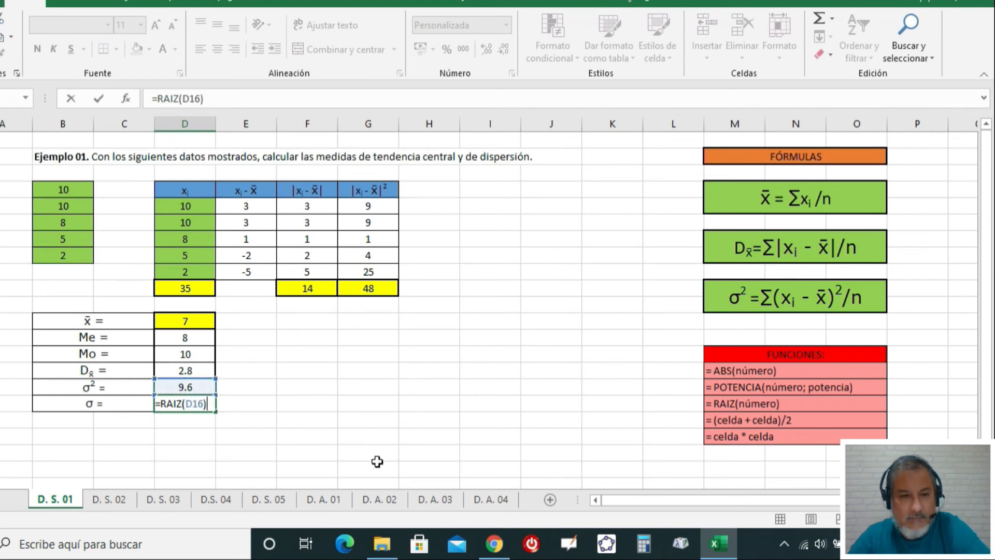
key(Return)
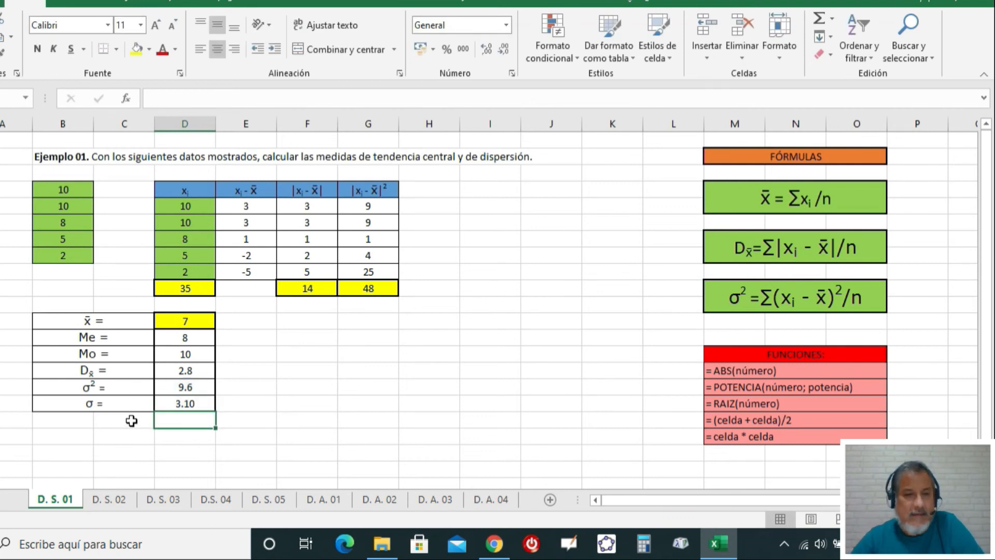
Step: Format the σ result cell as Número with 3 decimal places
click(168, 404)
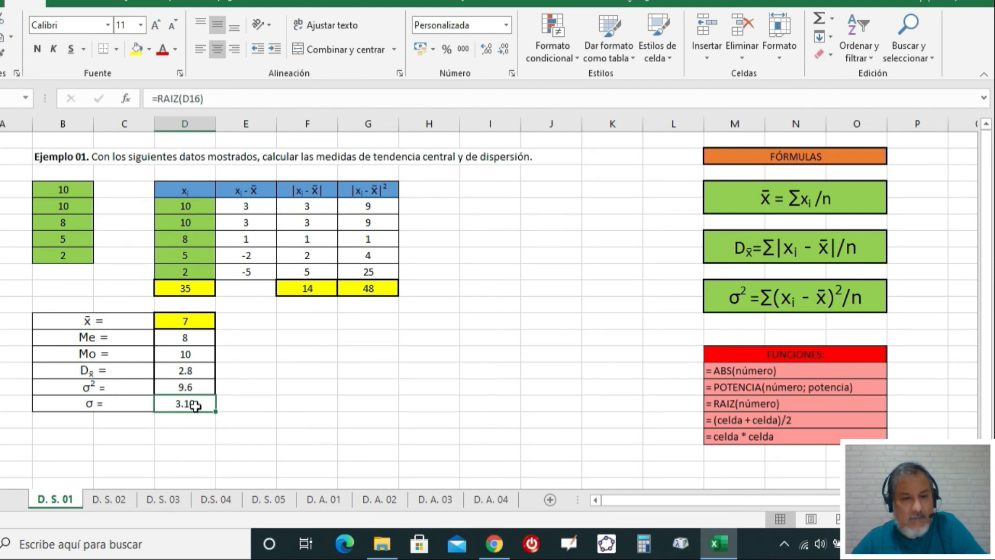
right_click(195, 406)
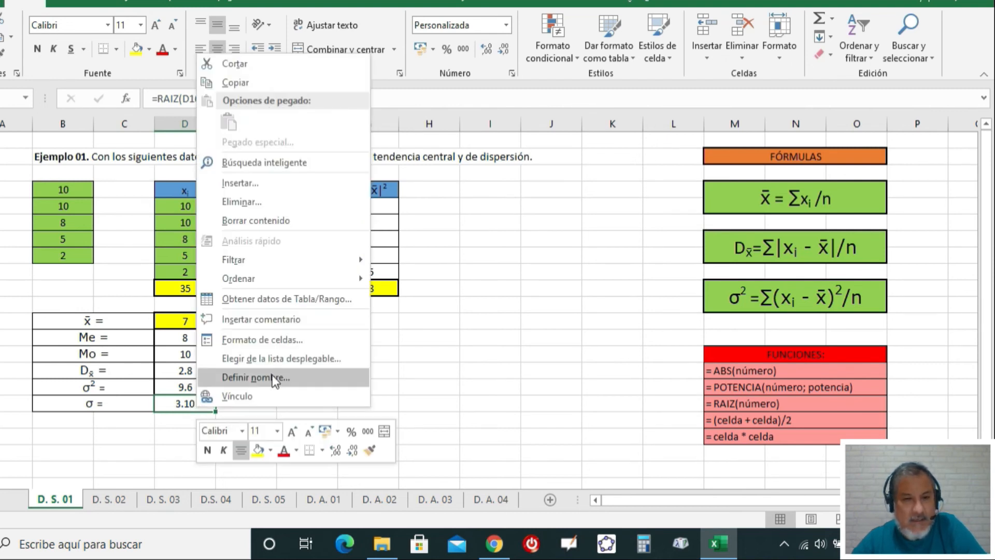
click(310, 340)
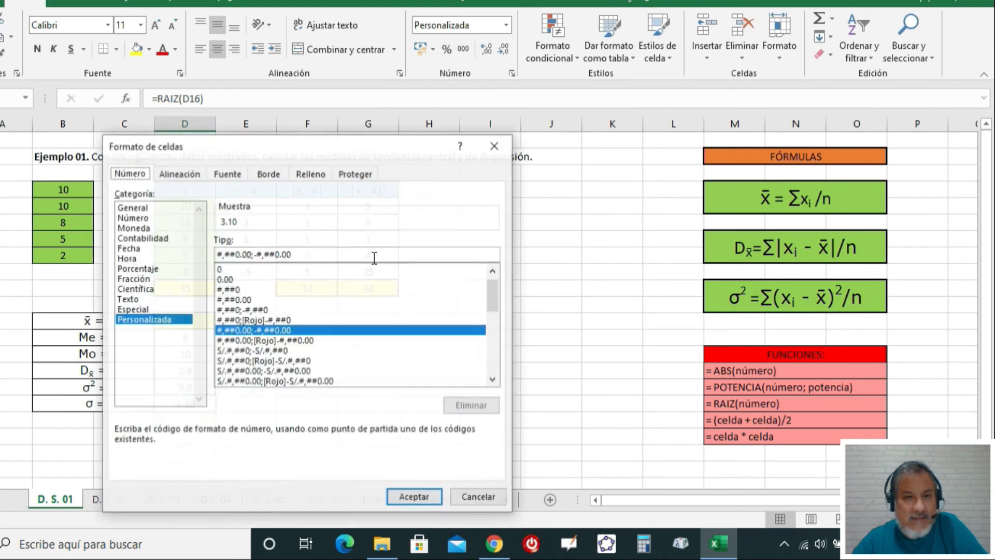
click(144, 218)
click(342, 238)
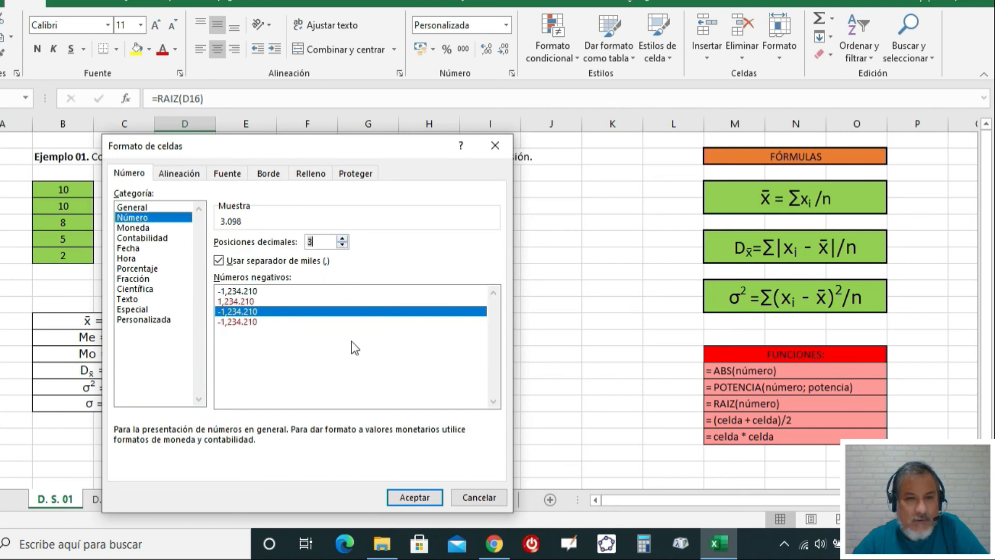
click(416, 495)
click(243, 409)
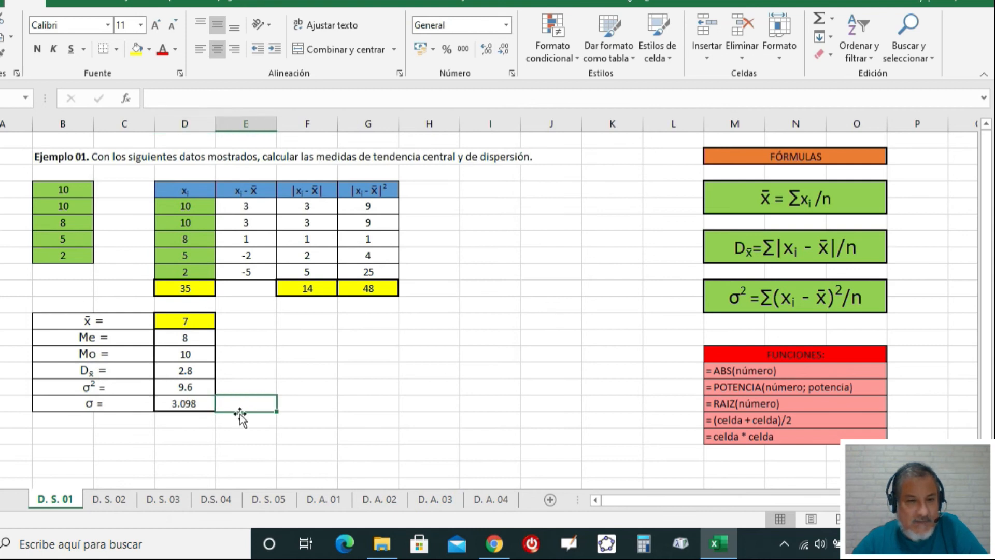
click(184, 407)
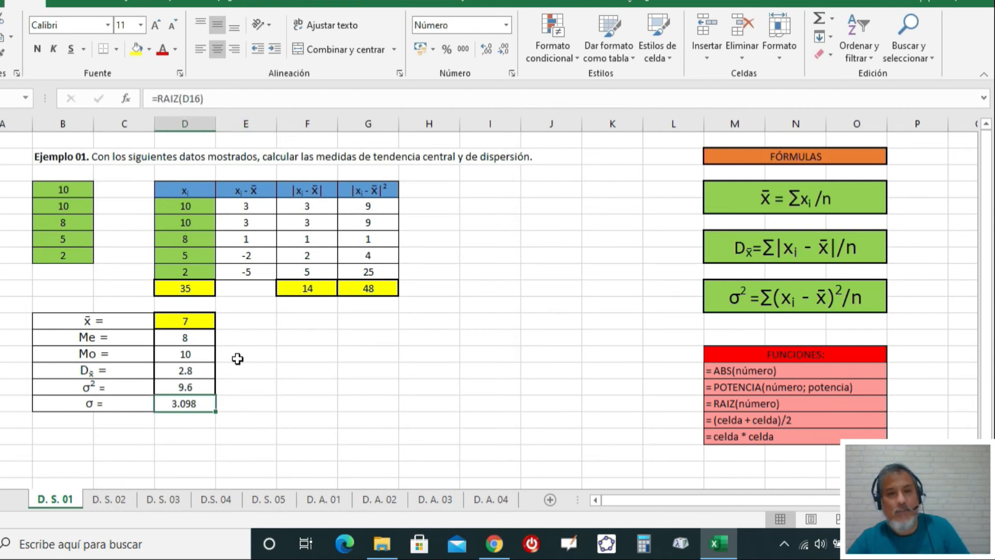
click(289, 364)
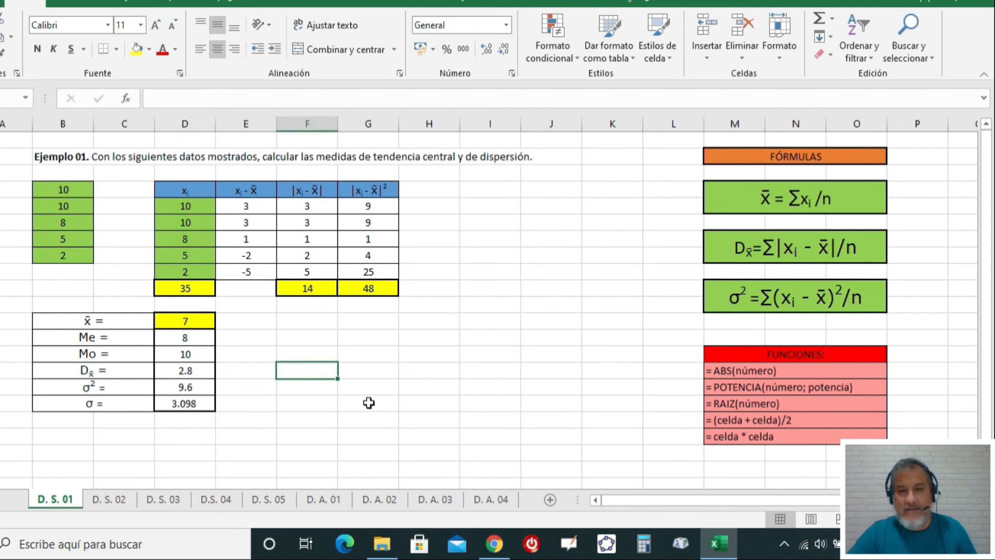
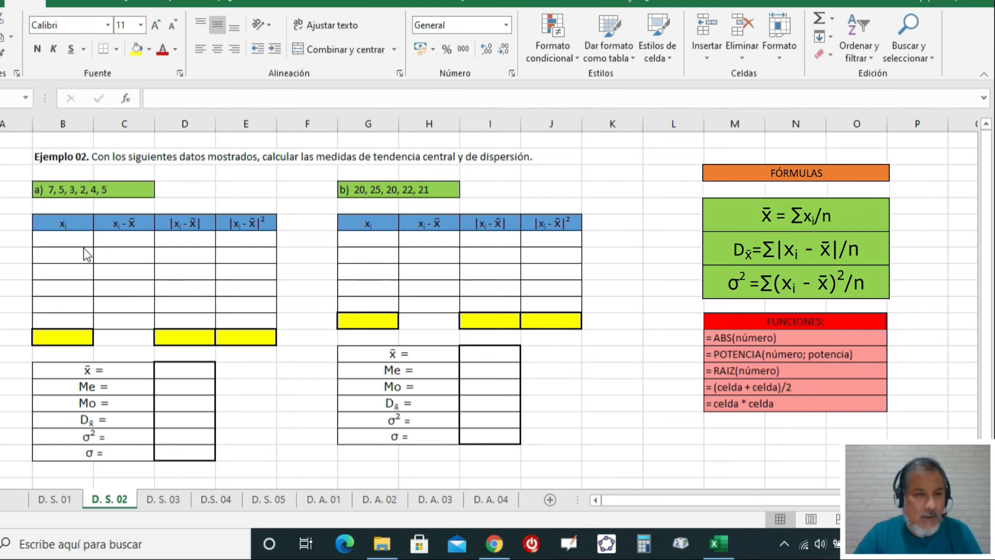
Step: Enter the data values 7, 5, 3, 2, 4 and 5 in the xᵢ column of exercise a)
click(61, 241)
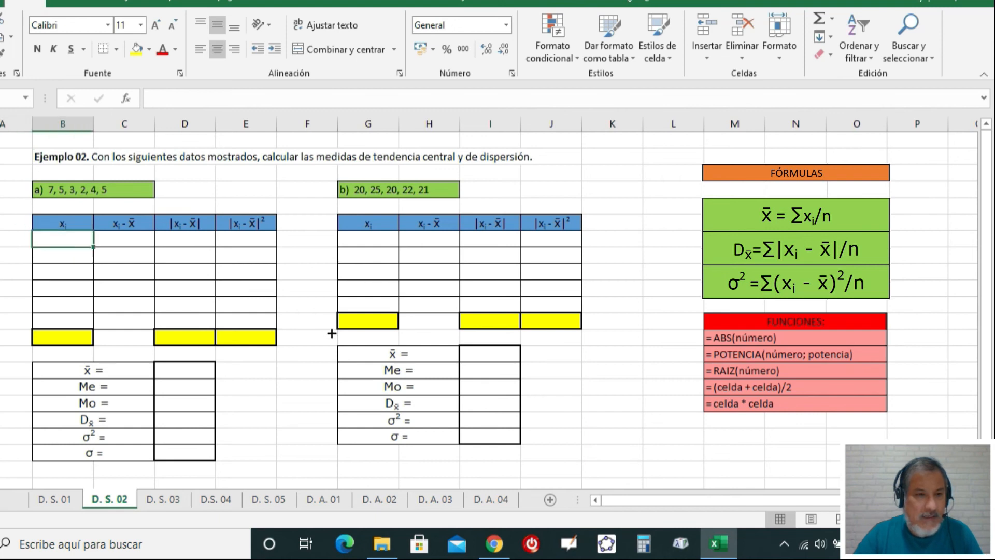
text(7)
key(Return)
text(5)
key(Return)
text(3)
key(Return)
text(2)
key(Return)
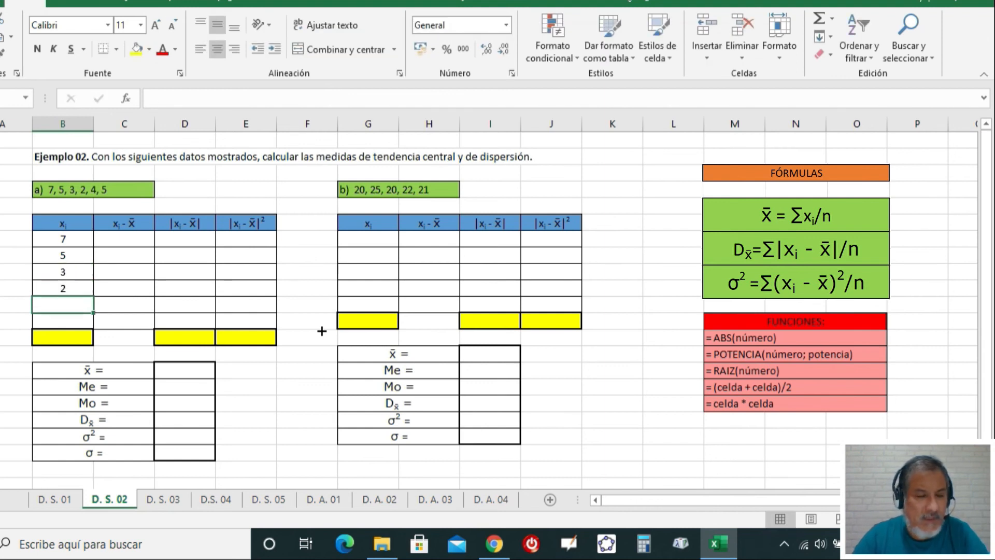
text(4)
key(Return)
text(5)
key(Return)
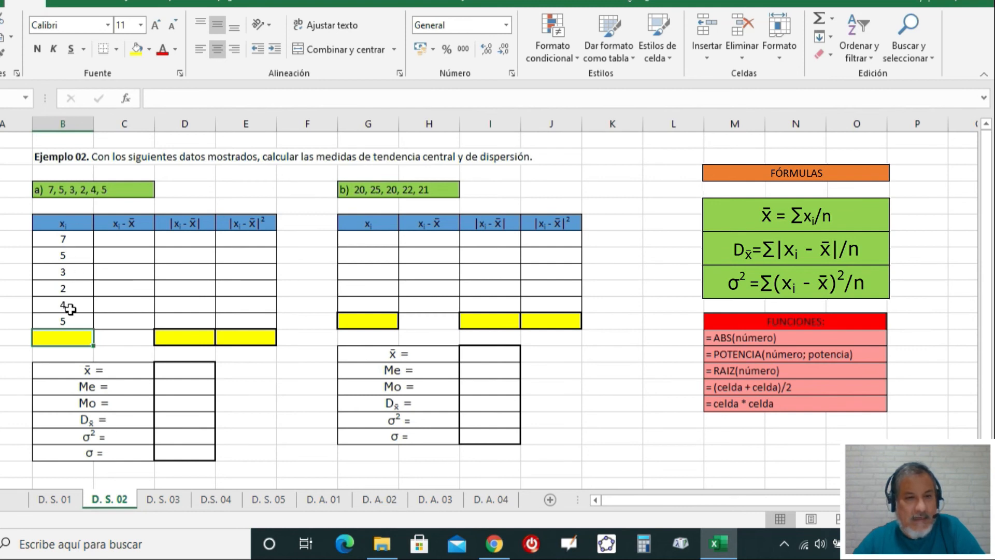
Step: Sort the xᵢ values of exercise a) from largest to smallest, continuing with the current selection only
drag(61, 240, 58, 321)
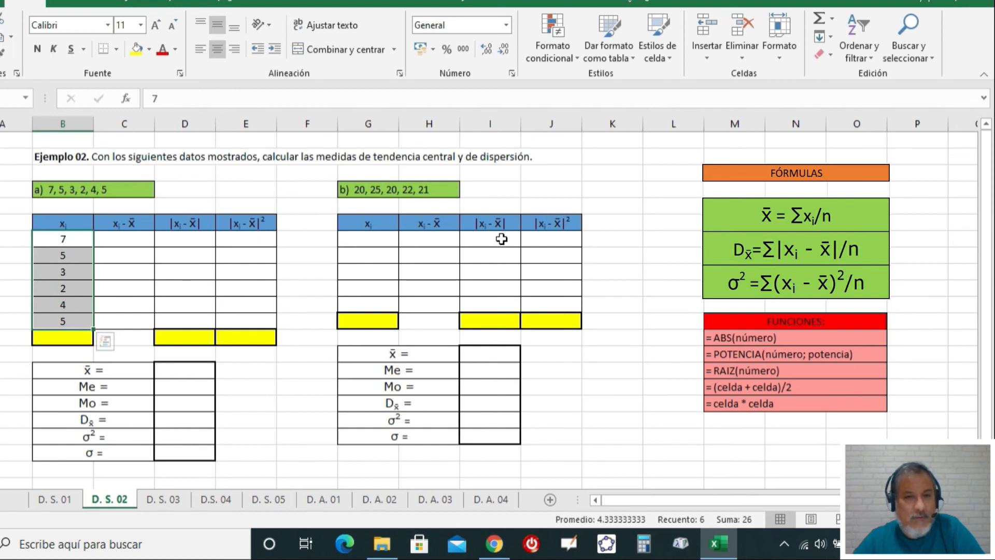
click(864, 35)
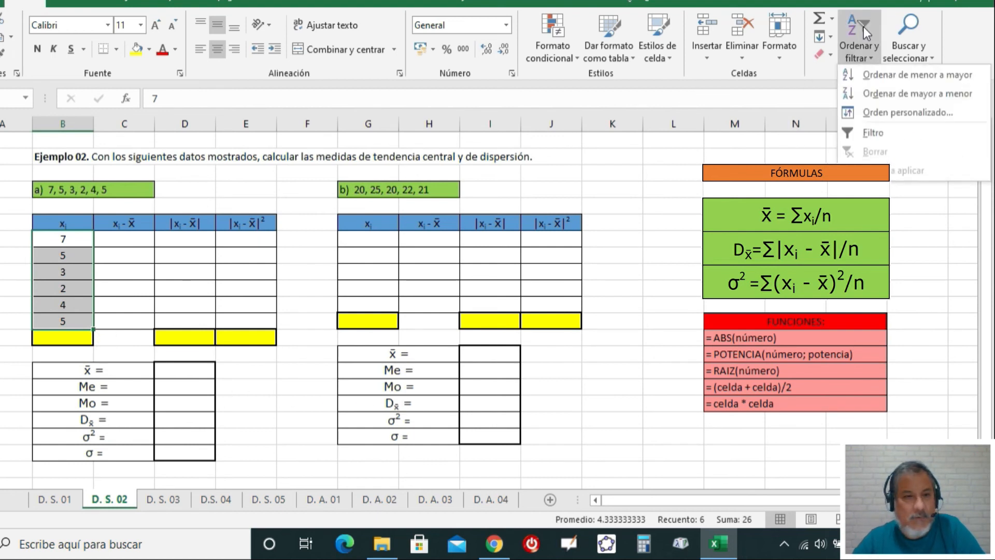
click(923, 94)
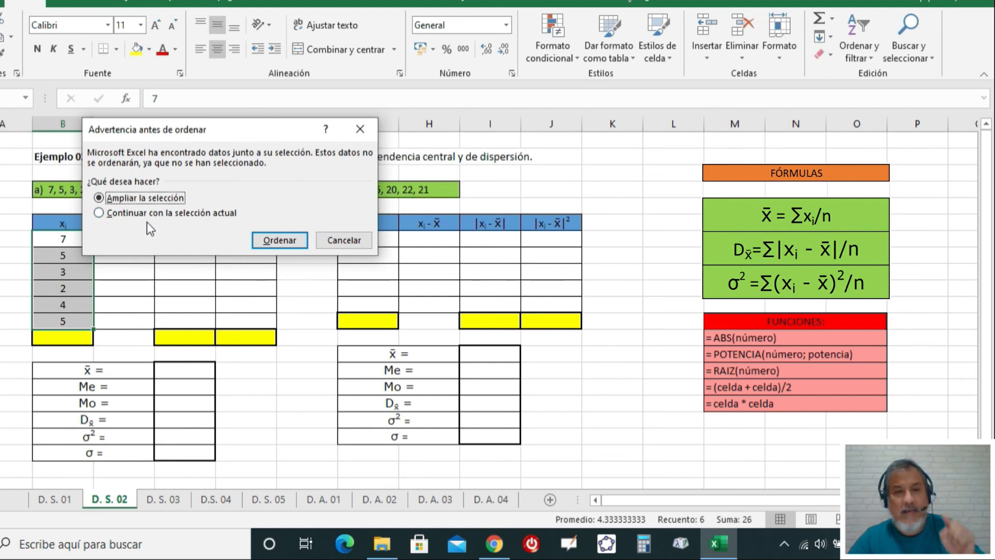
click(99, 213)
click(279, 240)
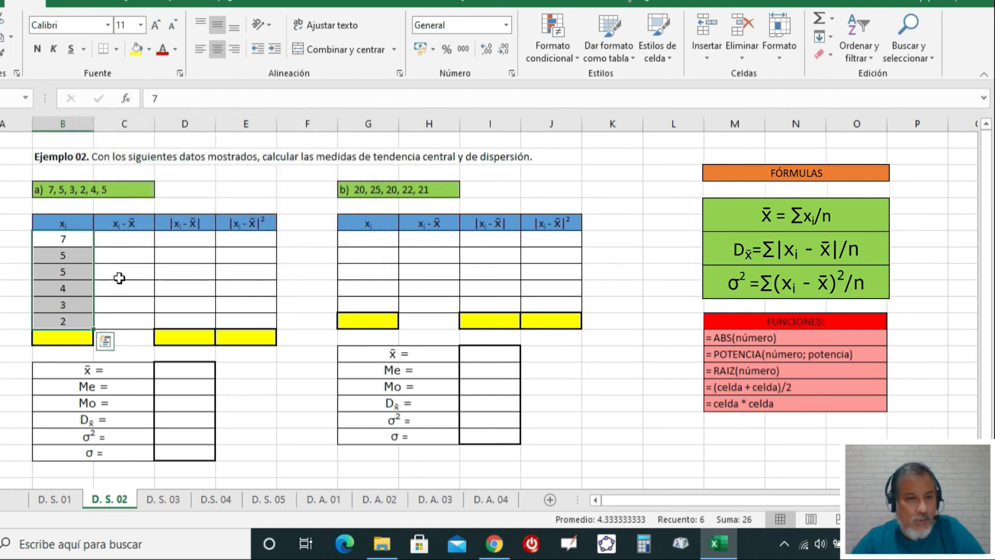
click(118, 275)
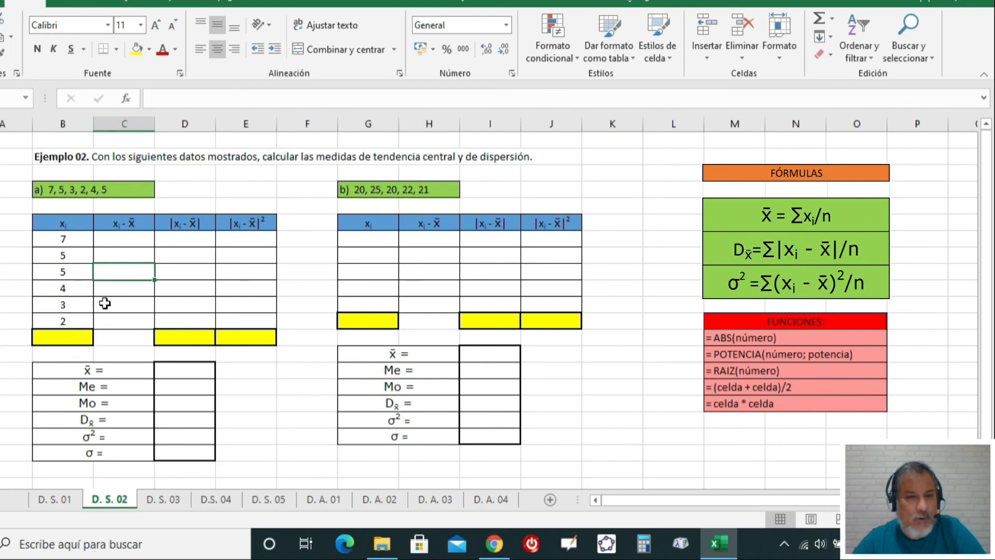
Step: Locate the two middle values of the sorted xᵢ data and enter 4.5 as the median in the Me cell
click(79, 256)
click(80, 288)
click(82, 305)
click(82, 323)
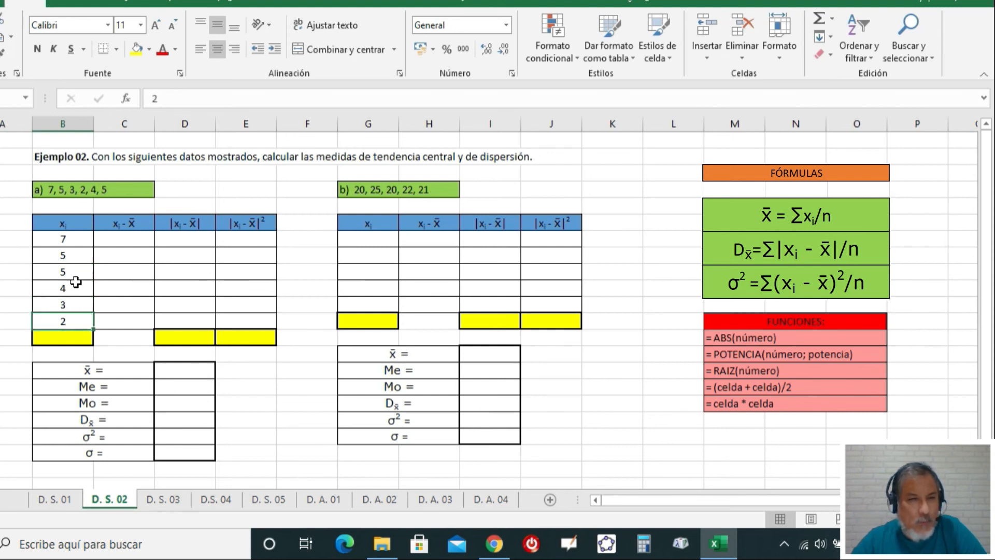
drag(67, 276, 65, 284)
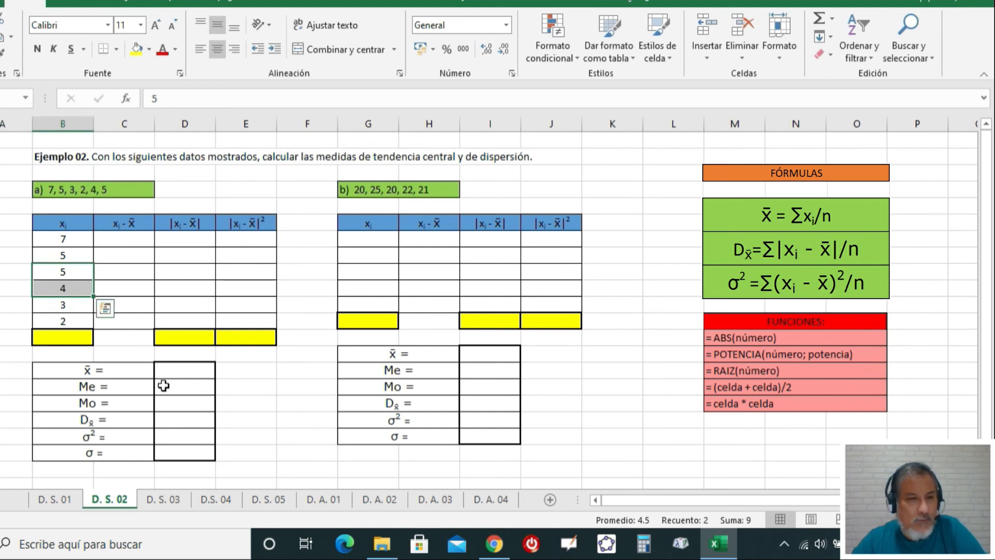
click(195, 389)
text(4)
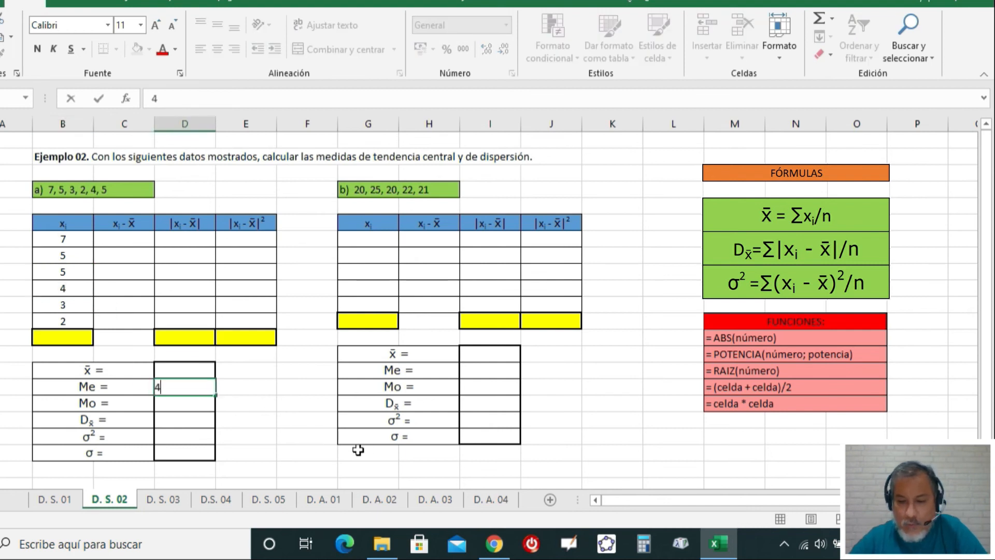
text(.5)
key(Return)
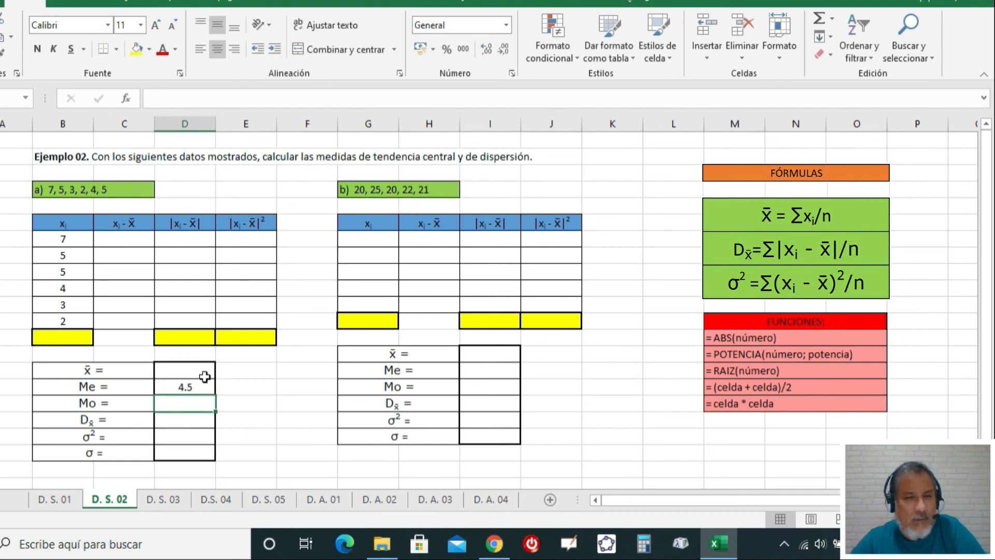
Step: Identify the repeated value in the xᵢ data and enter 5 as the mode in the Mo cell
drag(75, 245, 63, 321)
drag(72, 259, 67, 267)
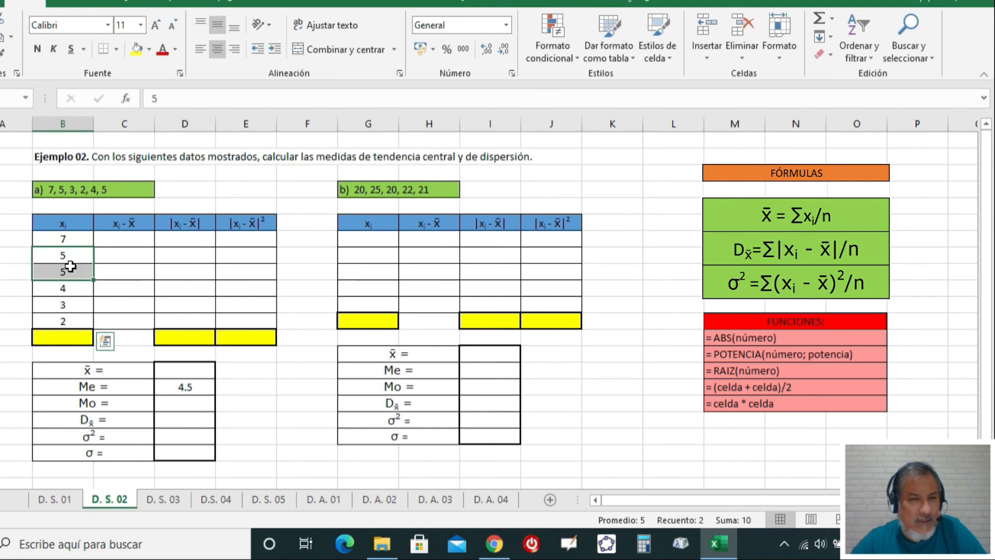
click(191, 406)
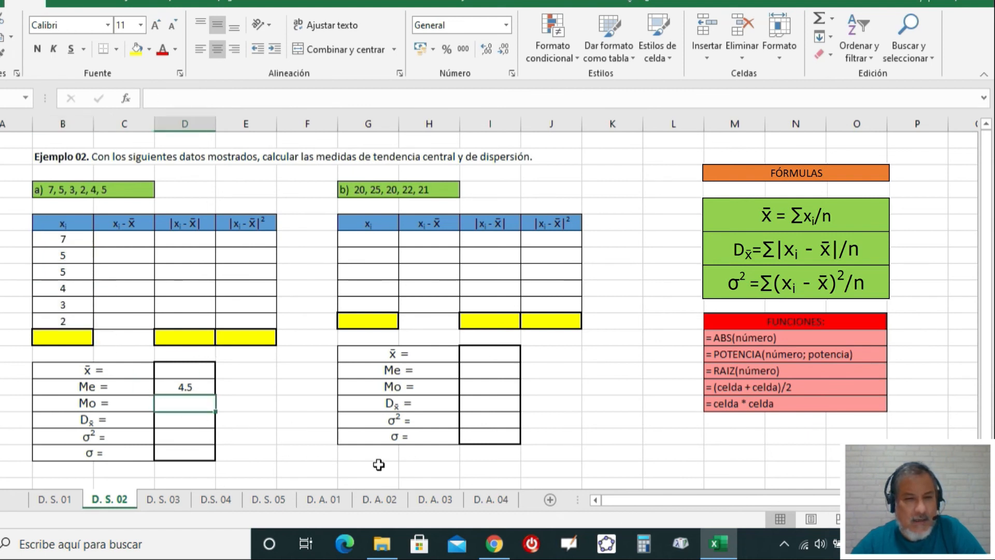
text(5)
key(Return)
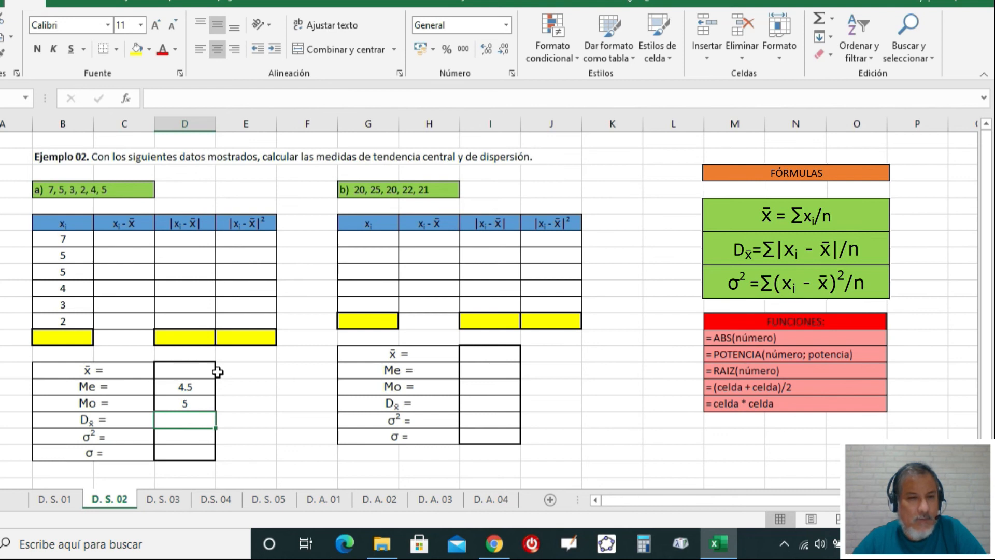
Step: Total the xᵢ column of exercise a) with AutoSum and calculate the mean by entering =B13/6 in the x̄ cell
drag(62, 238, 60, 322)
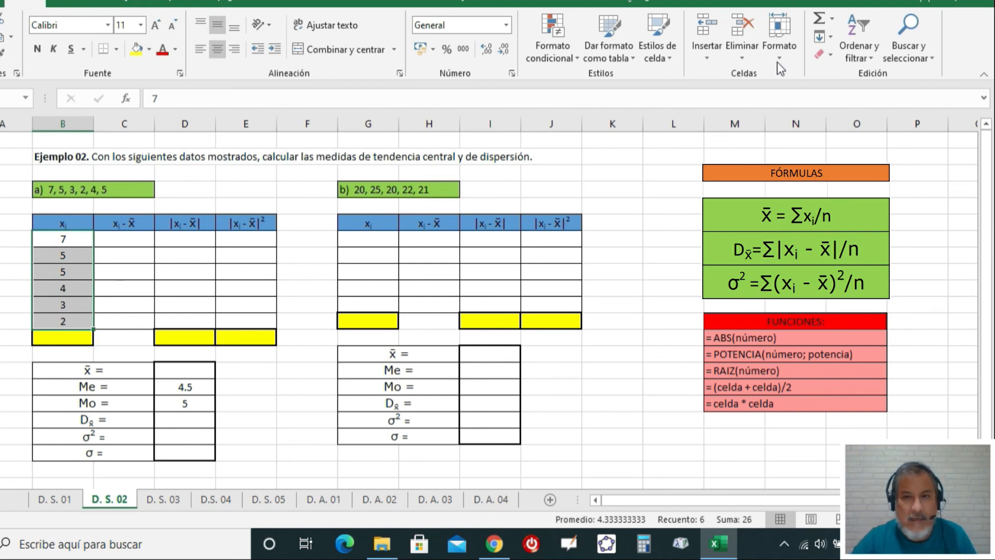
click(818, 16)
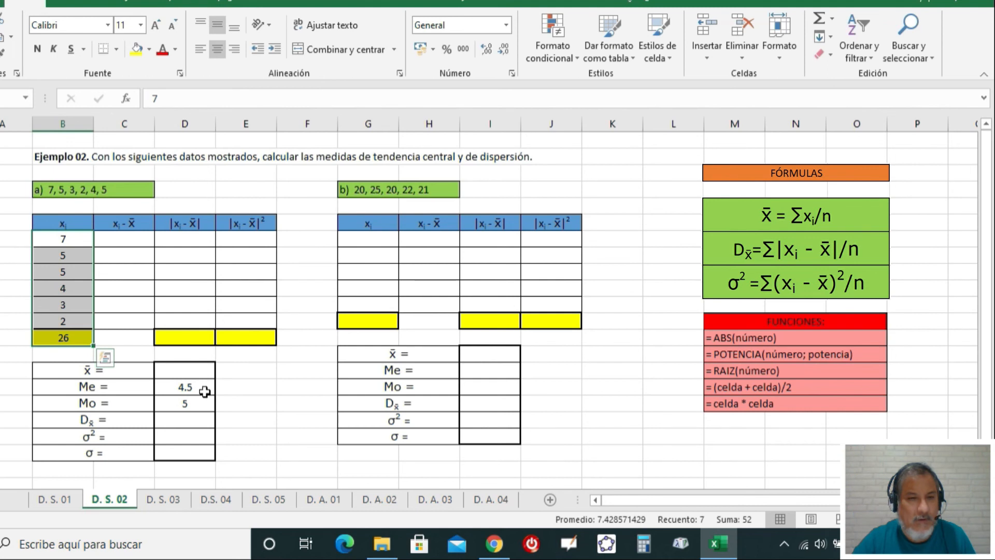
click(180, 373)
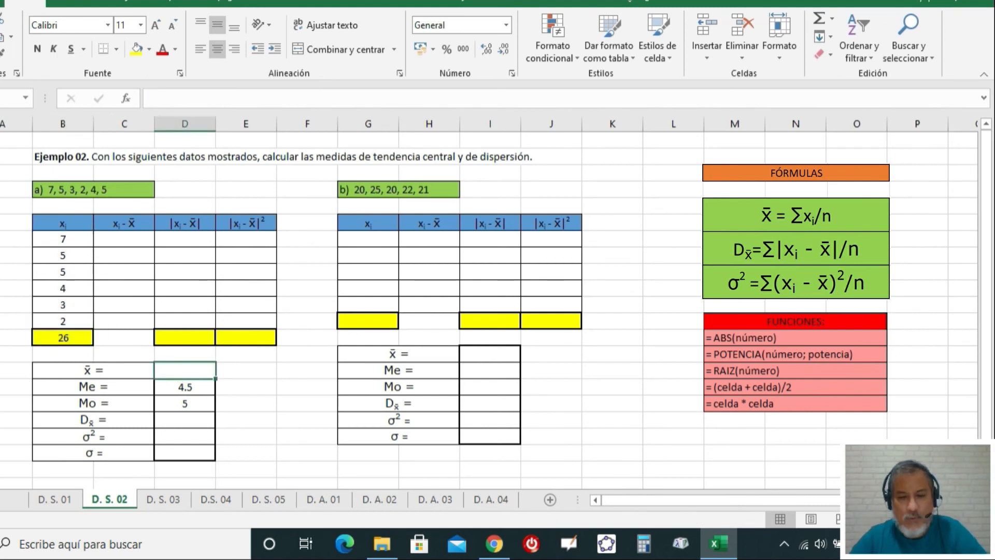
text(=)
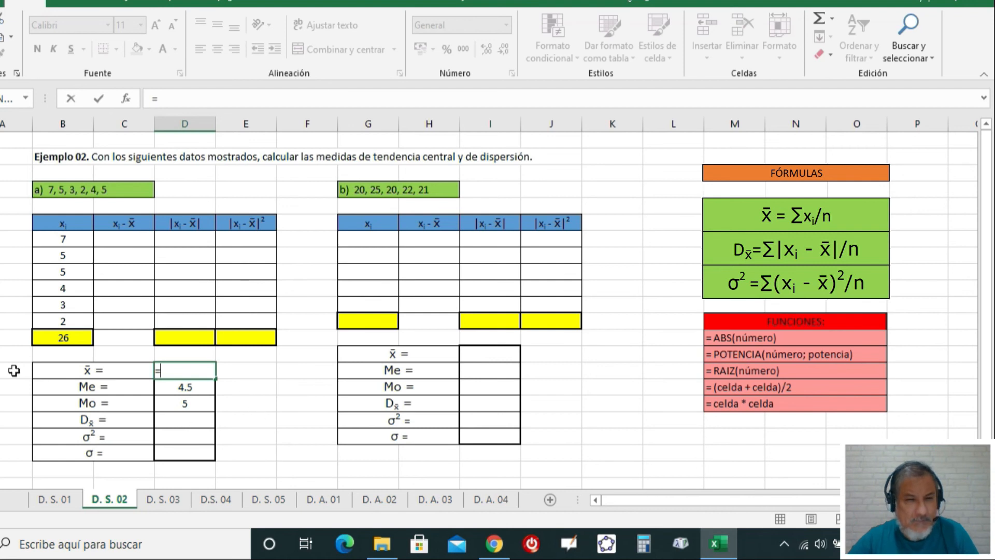
click(58, 338)
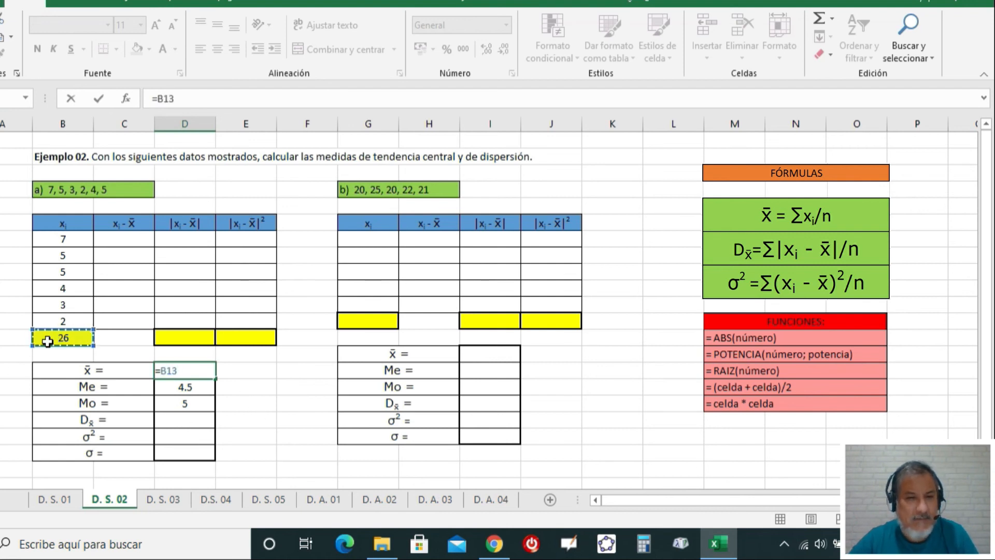
text(/6)
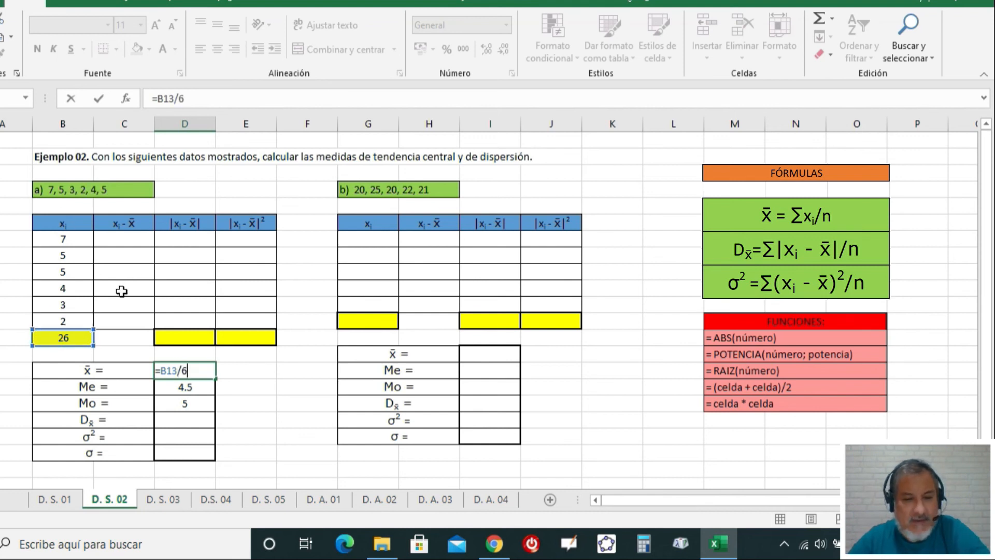
key(Return)
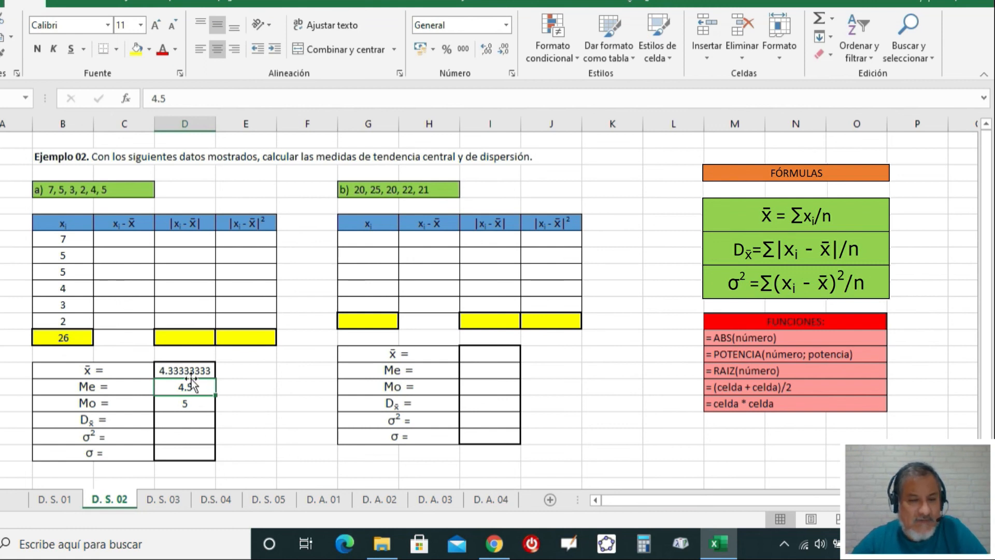
Step: Format all the result cells of exercise a), from x̄ to σ, as Número with 2 decimal places
drag(180, 374, 182, 455)
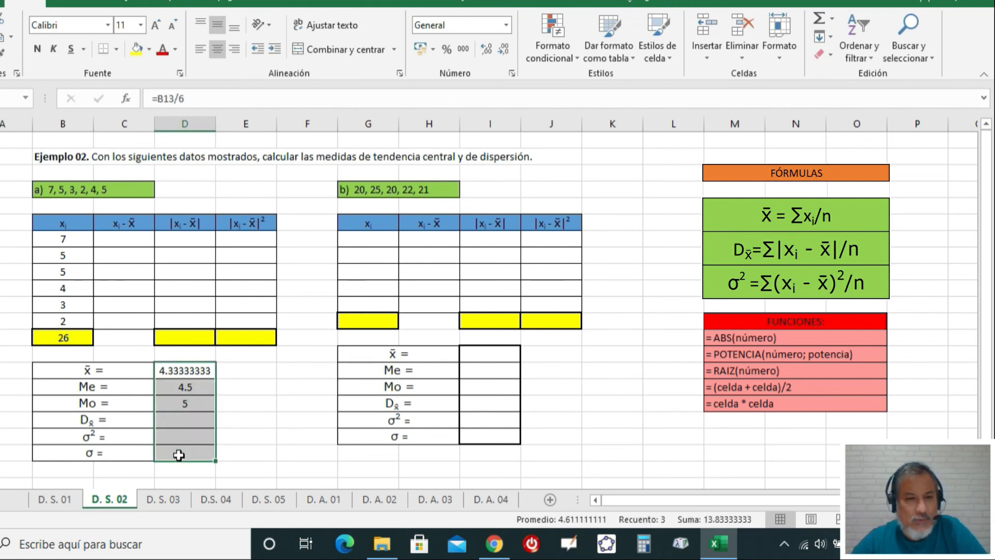
right_click(188, 398)
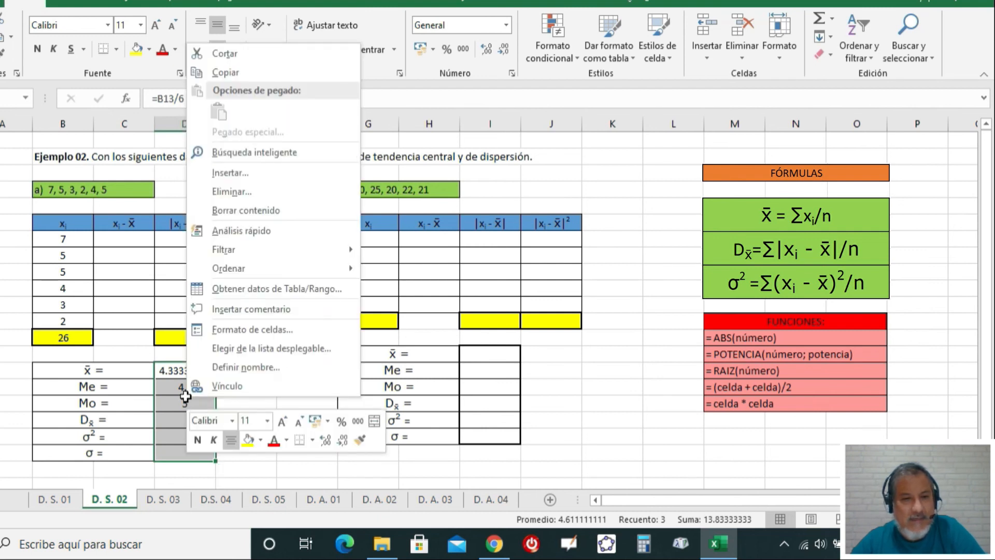
click(250, 330)
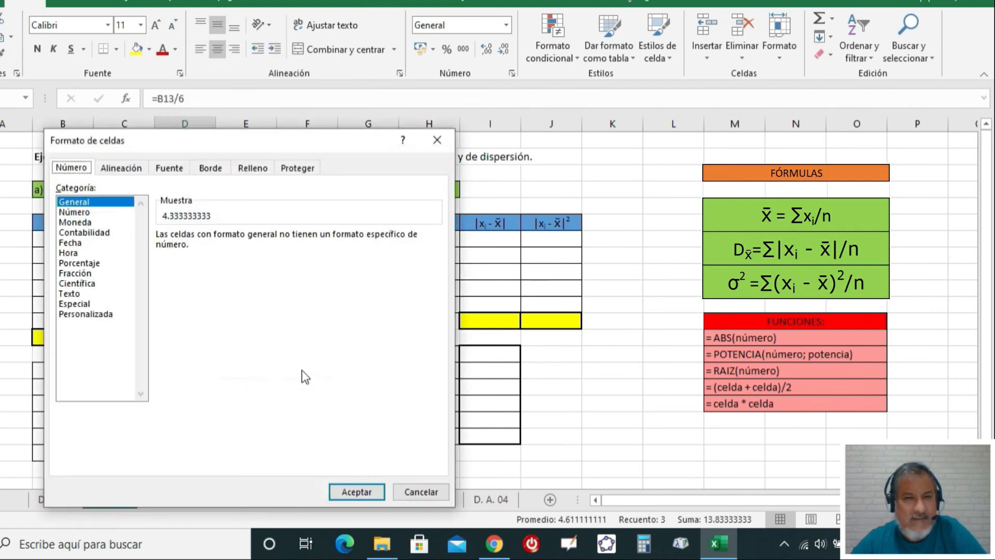
click(77, 214)
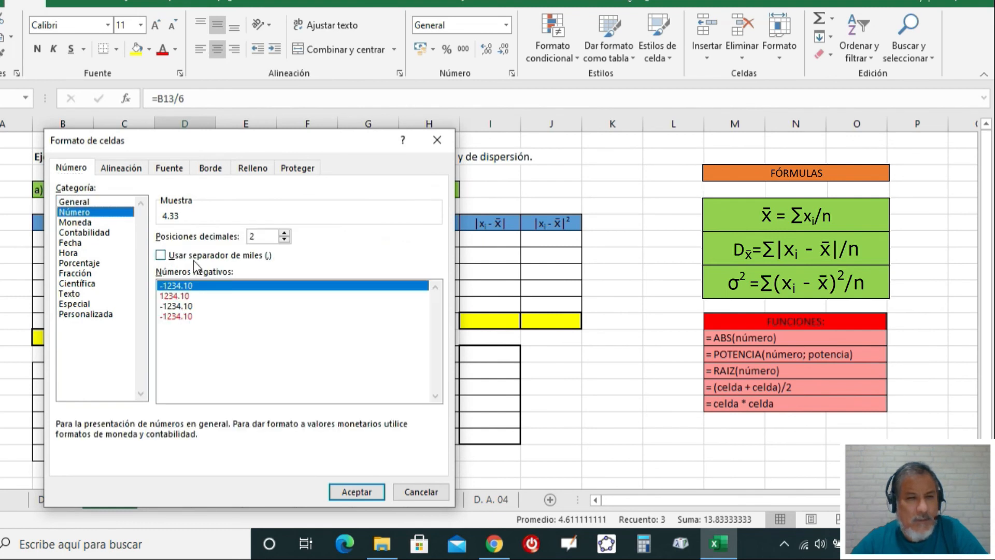
click(357, 492)
click(262, 389)
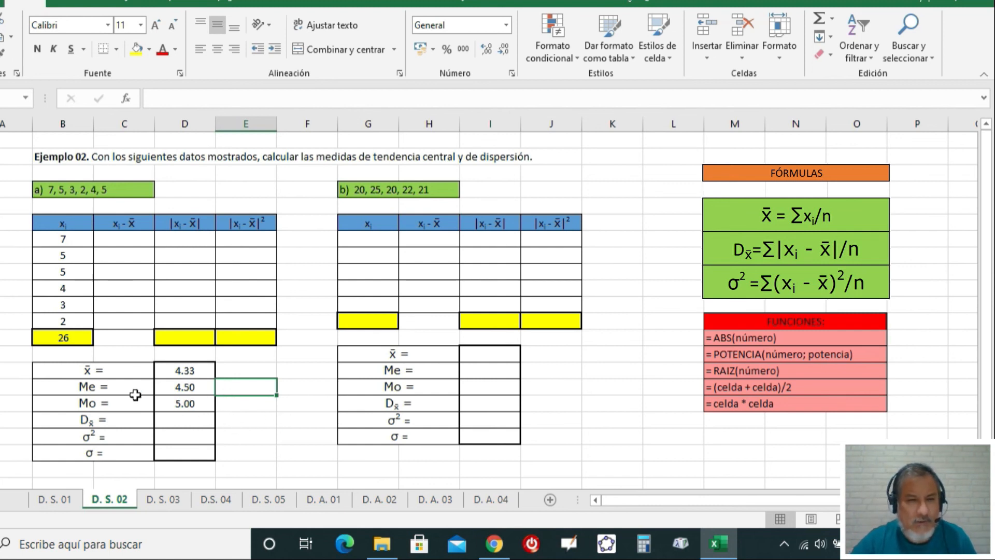
click(641, 2)
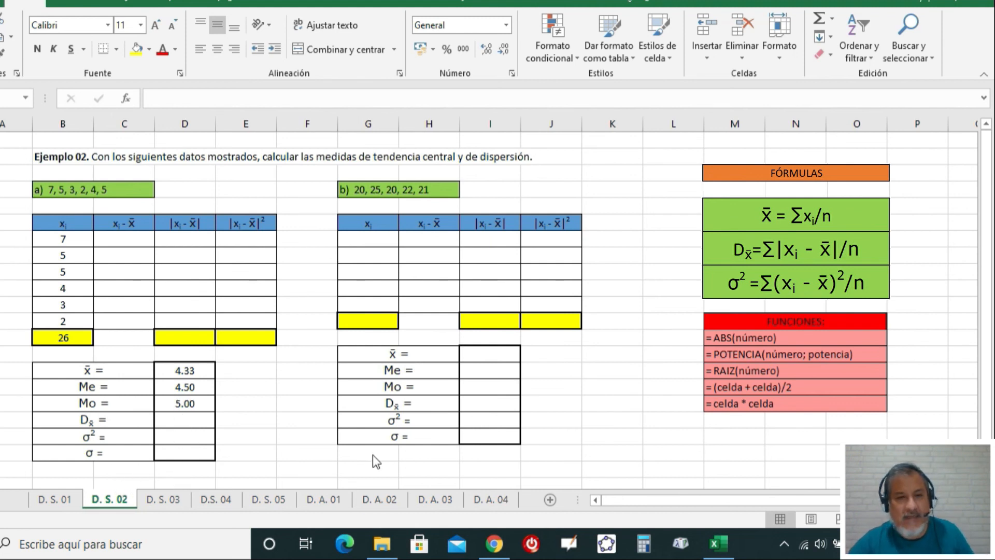
click(58, 418)
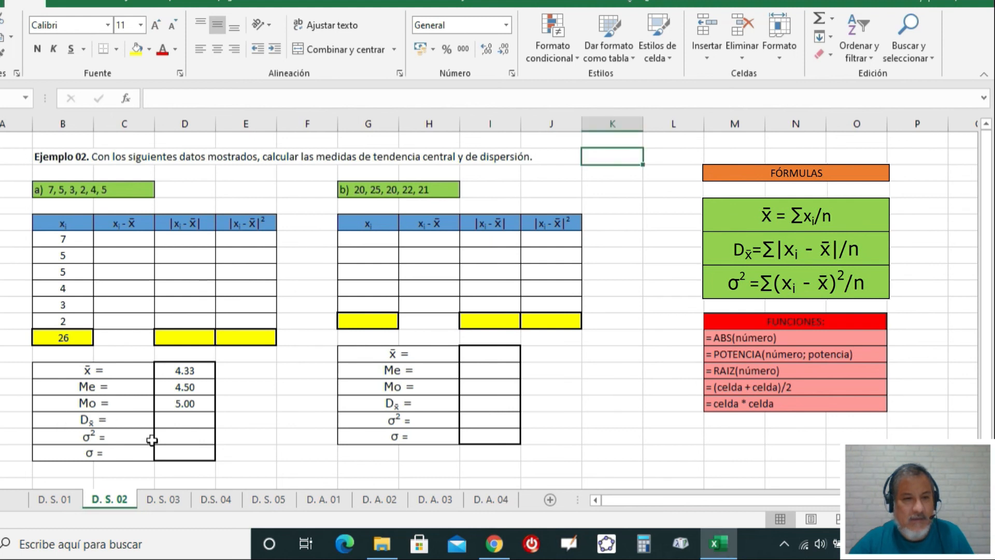
drag(66, 420, 179, 456)
click(266, 409)
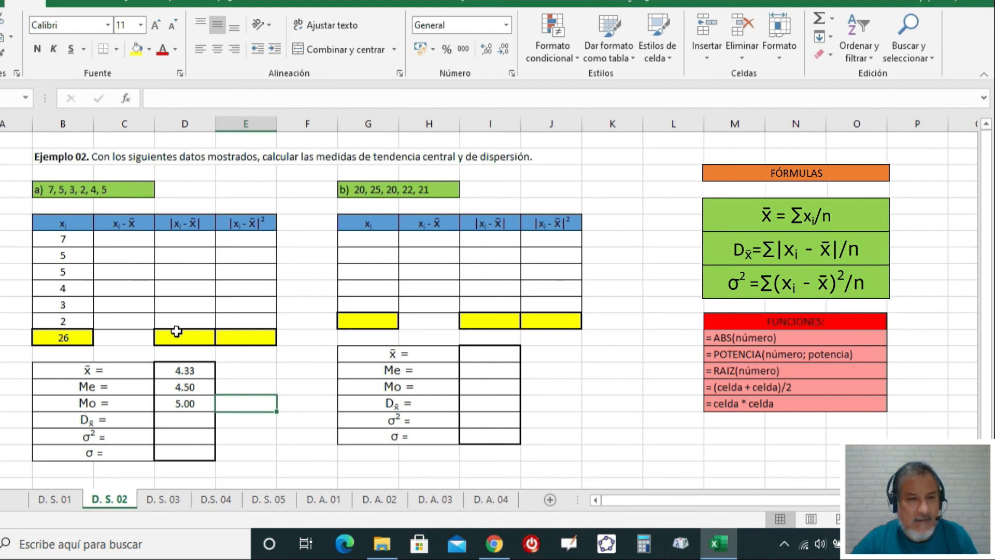
Step: Highlight the x̄ result cell of exercise a) with a yellow fill
click(61, 239)
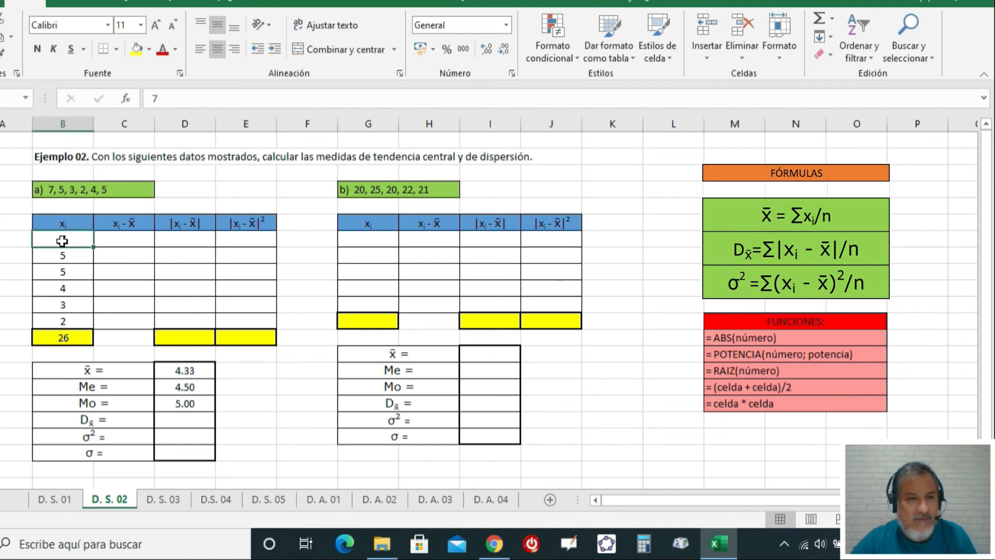
click(183, 371)
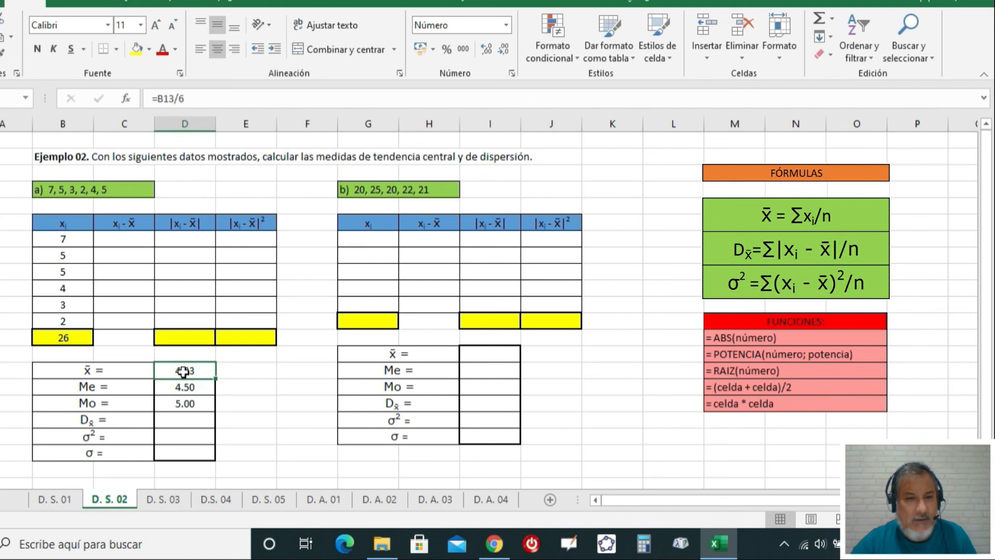
click(137, 57)
click(249, 372)
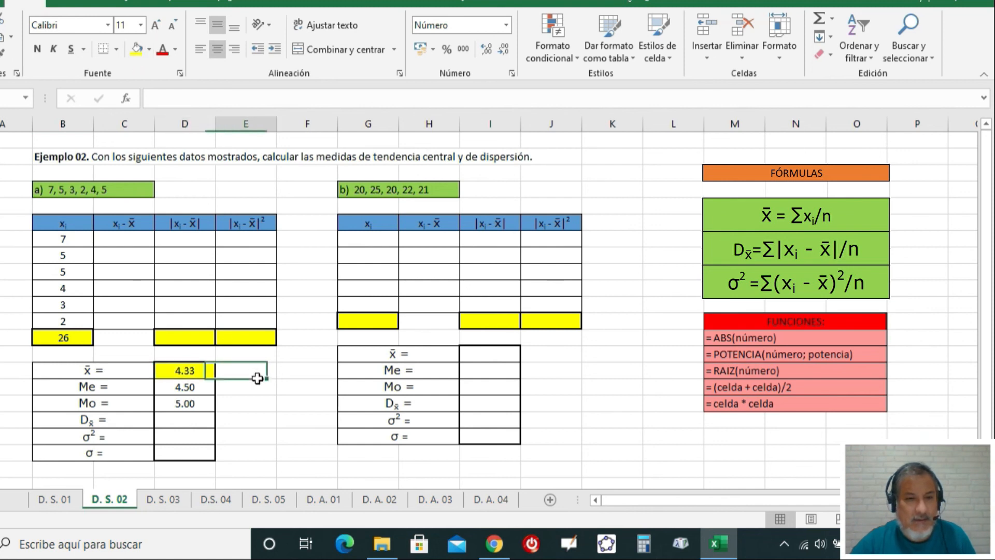
click(78, 251)
click(185, 371)
click(79, 254)
click(179, 370)
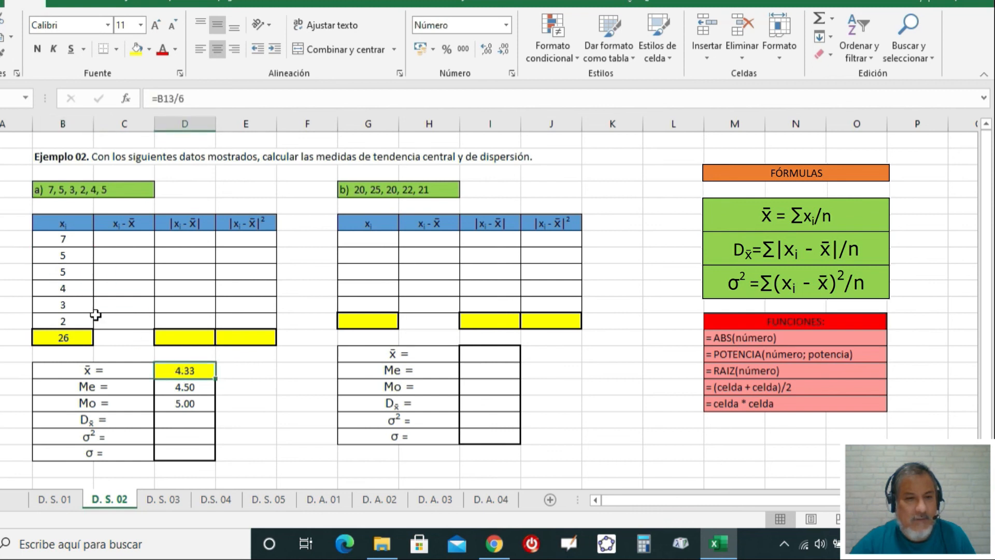
click(64, 274)
click(180, 383)
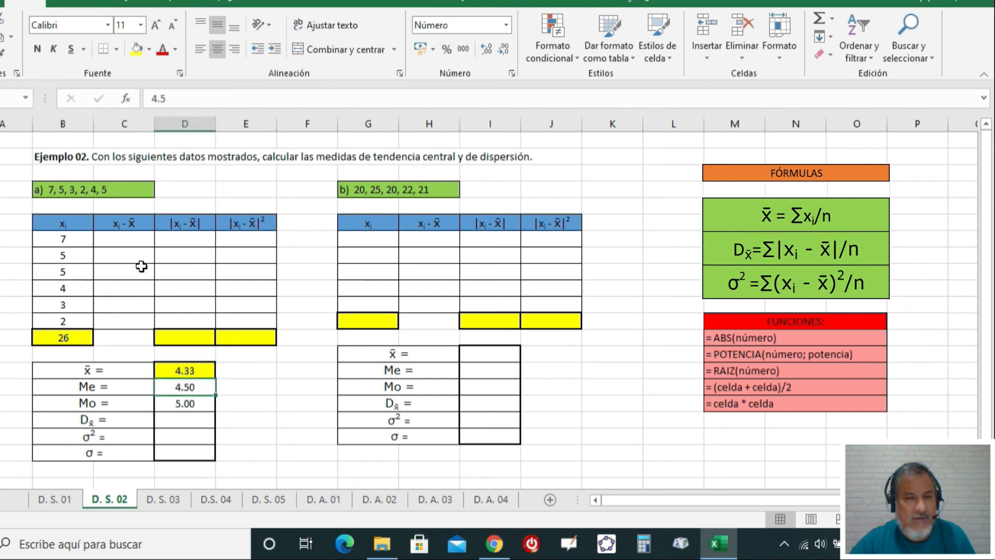
Step: Enter =B7-$D$15 in the first xᵢ - x̄ cell of exercise a) and fill the formula down through the last data row
click(118, 239)
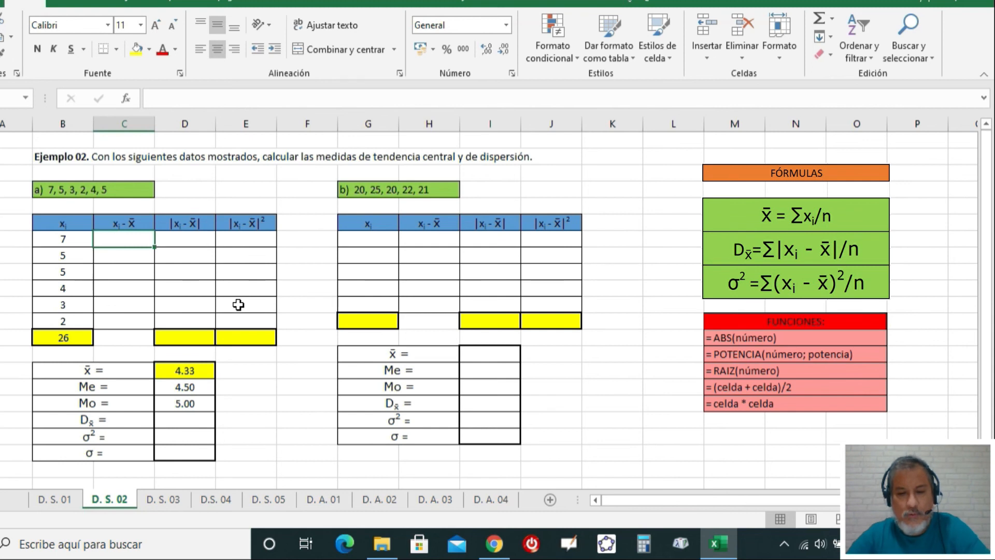
text(=)
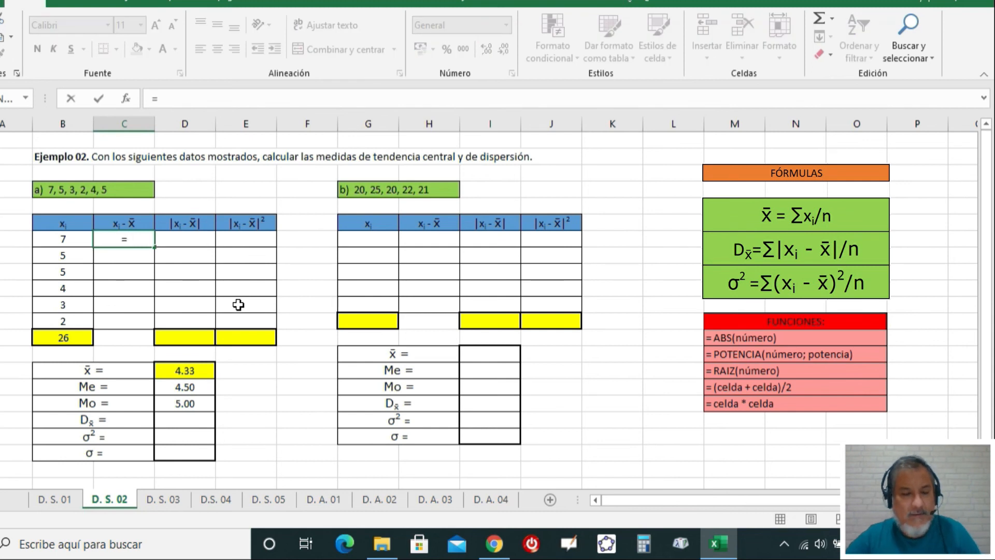
click(62, 241)
text(-)
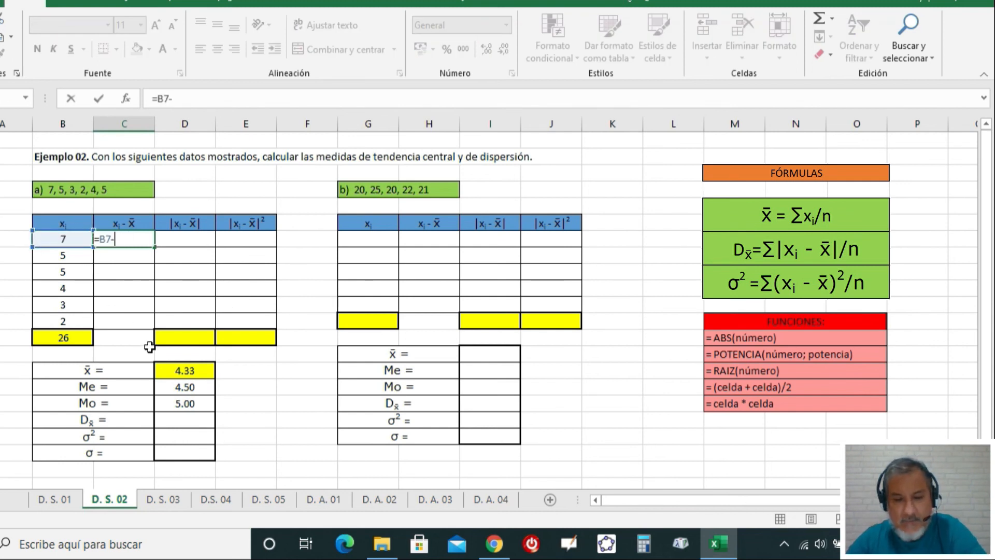
click(185, 371)
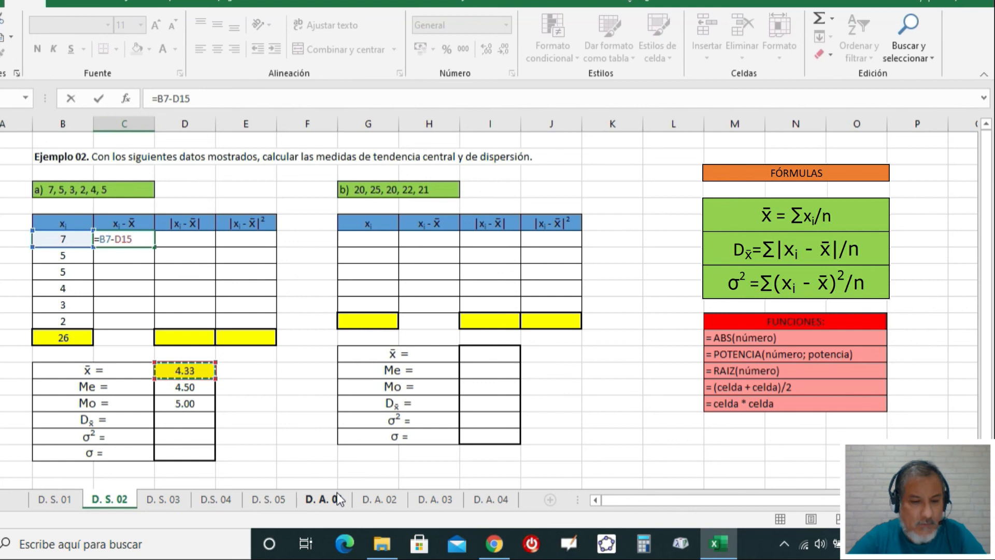
key(F4)
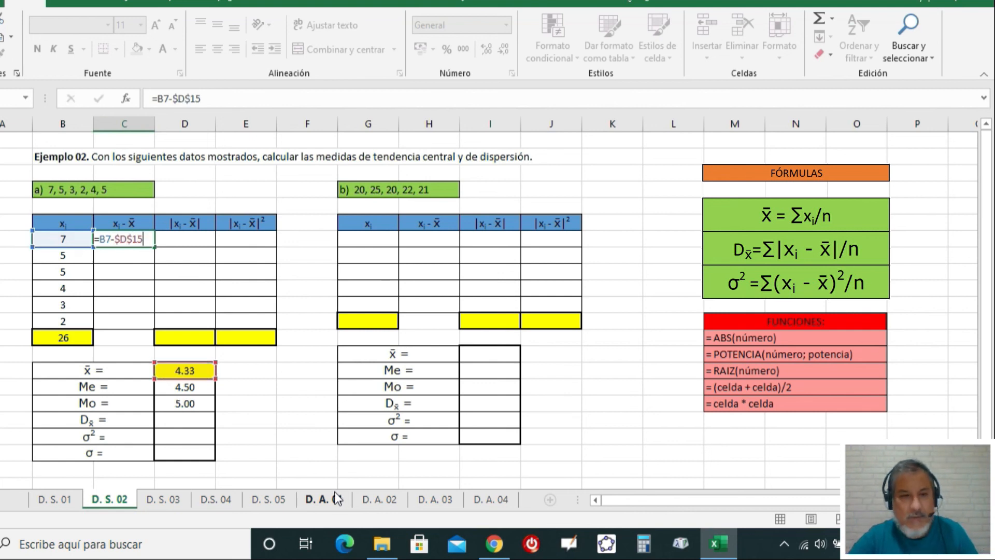
key(Return)
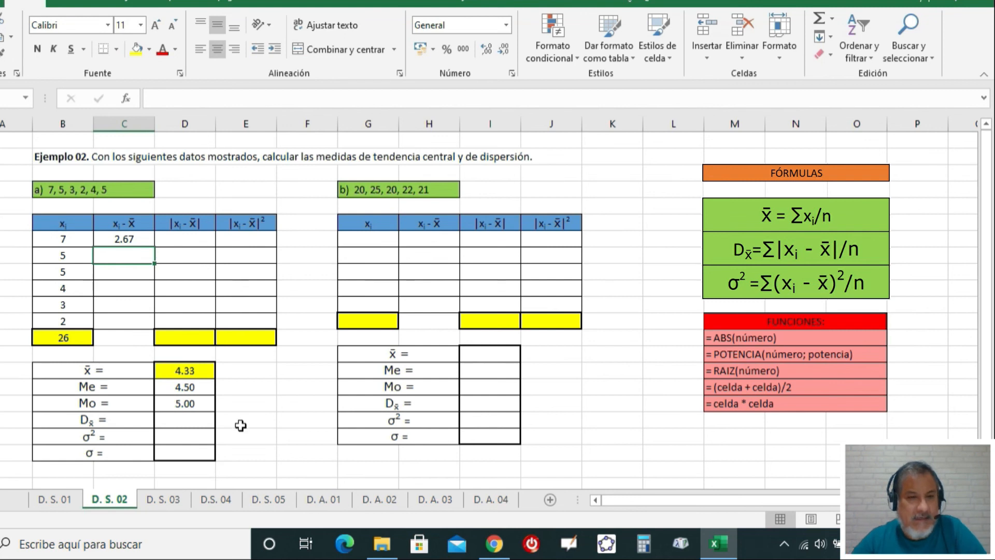
click(126, 240)
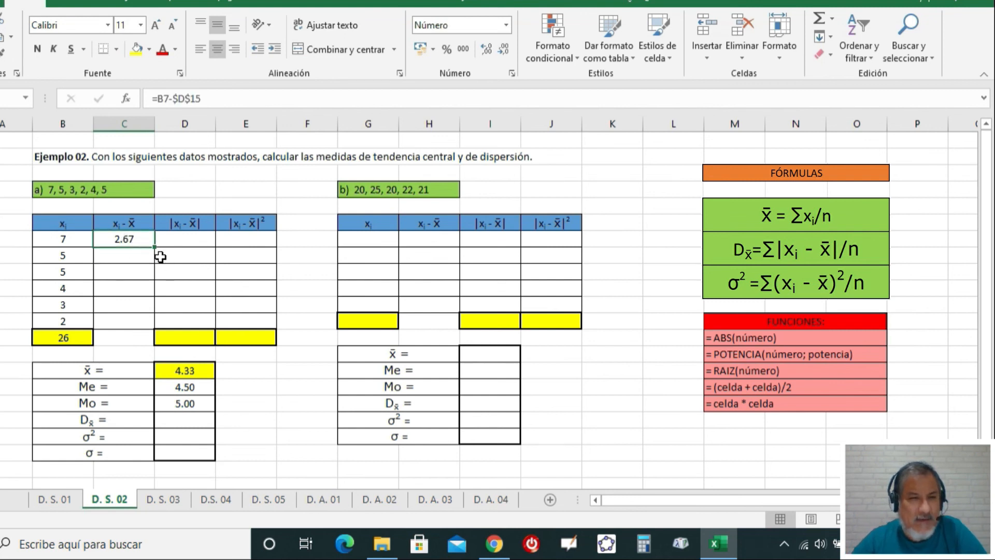
drag(152, 245, 150, 327)
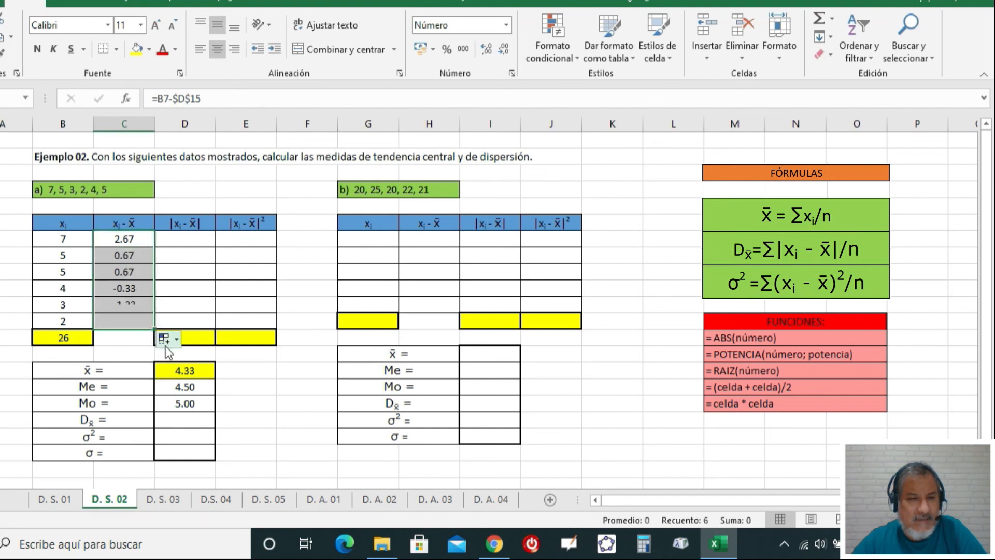
click(117, 355)
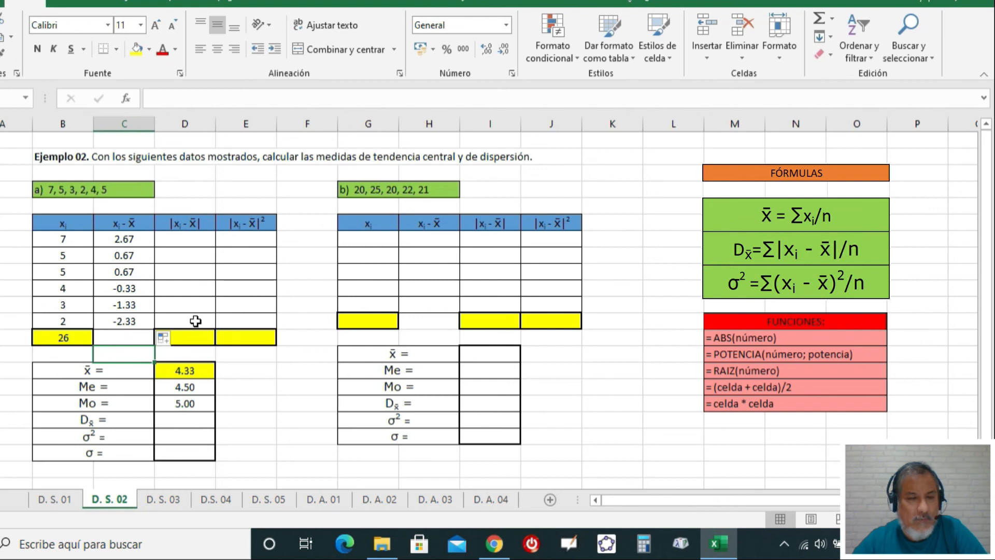
Step: Enter =ABS(C7) in the first |xᵢ - x̄| cell of exercise a) and fill the formula down through the last data row
click(177, 239)
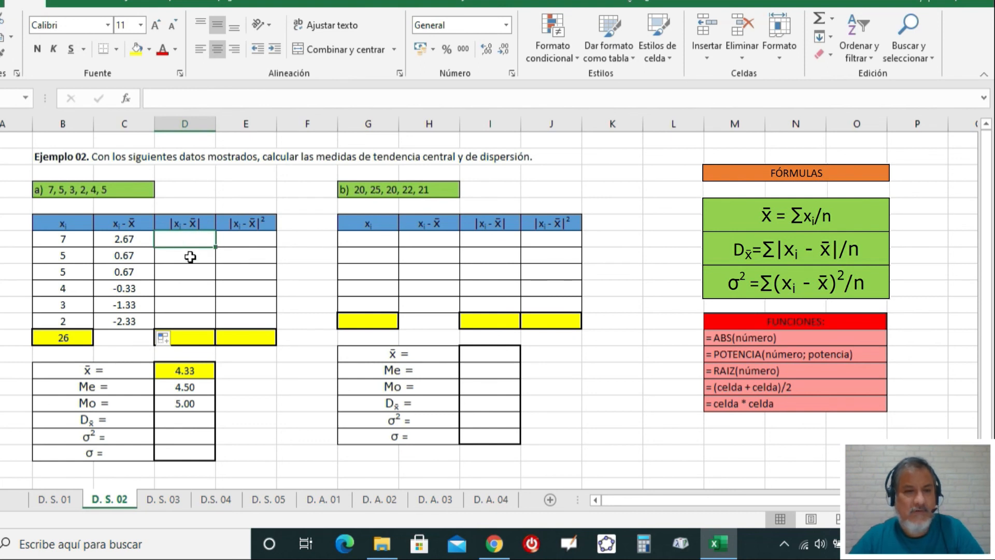
text(=)
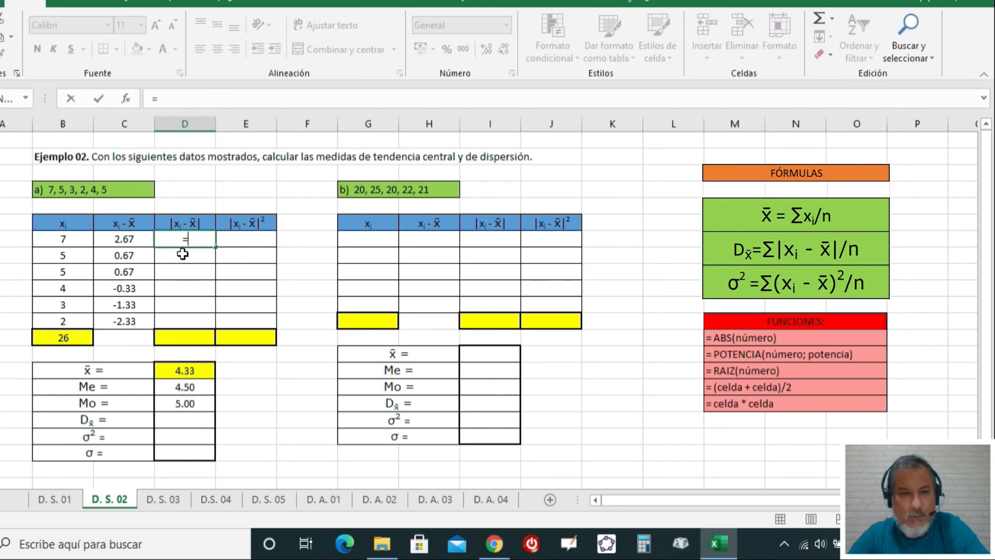
text(abs)
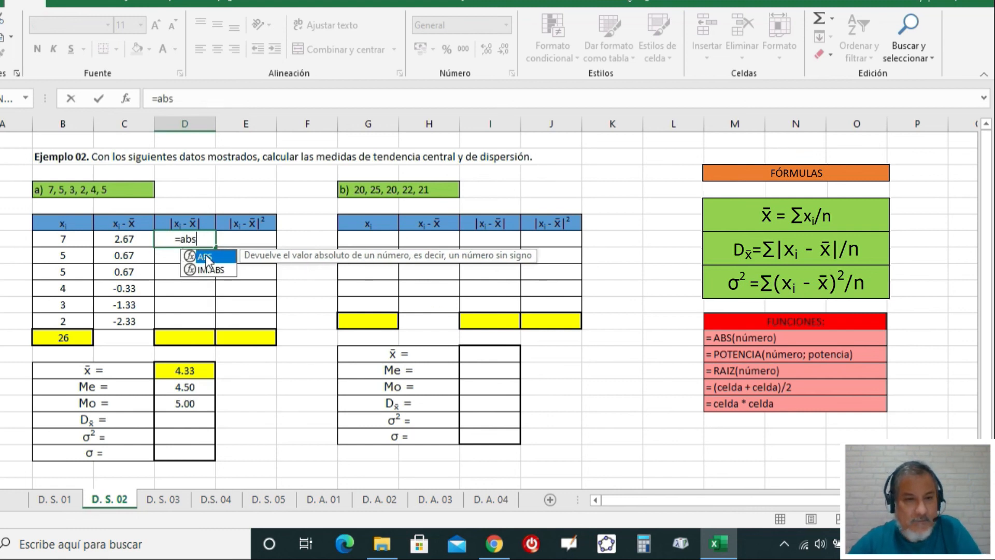
double_click(206, 261)
click(118, 238)
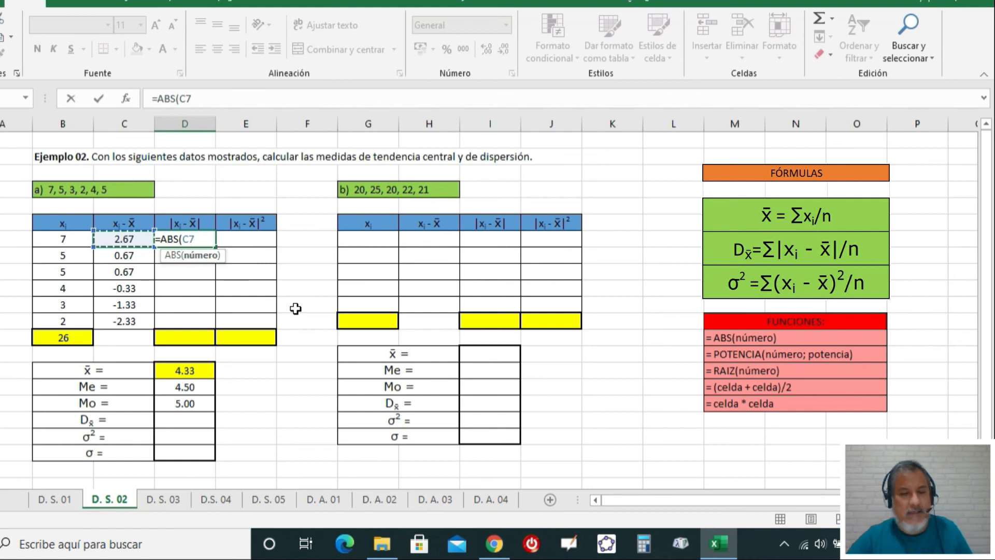
text())
key(Return)
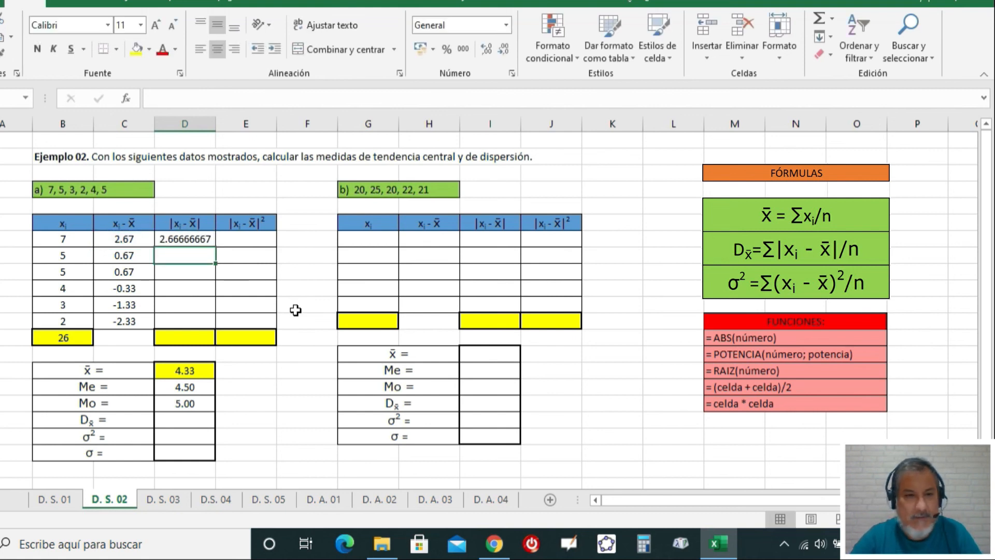
click(174, 241)
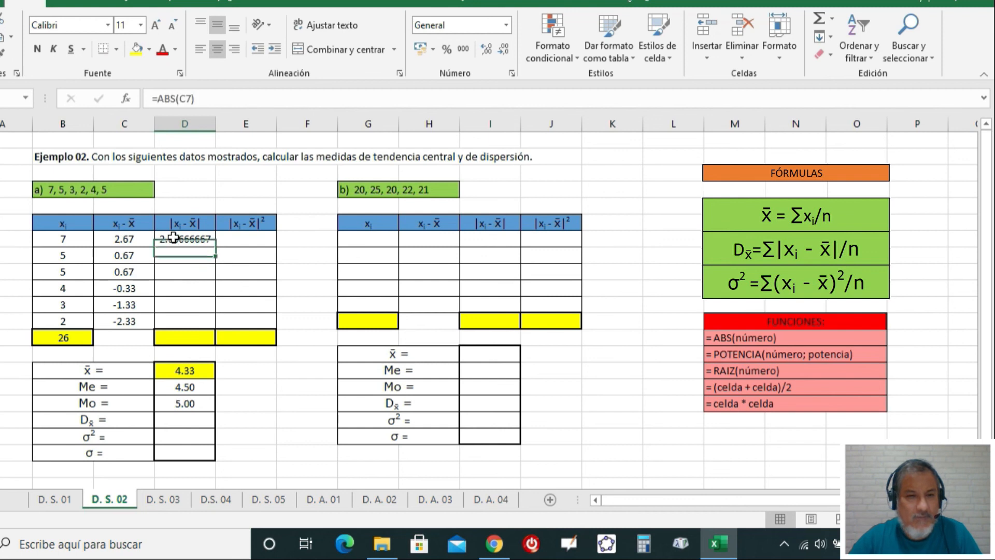
drag(208, 248, 207, 328)
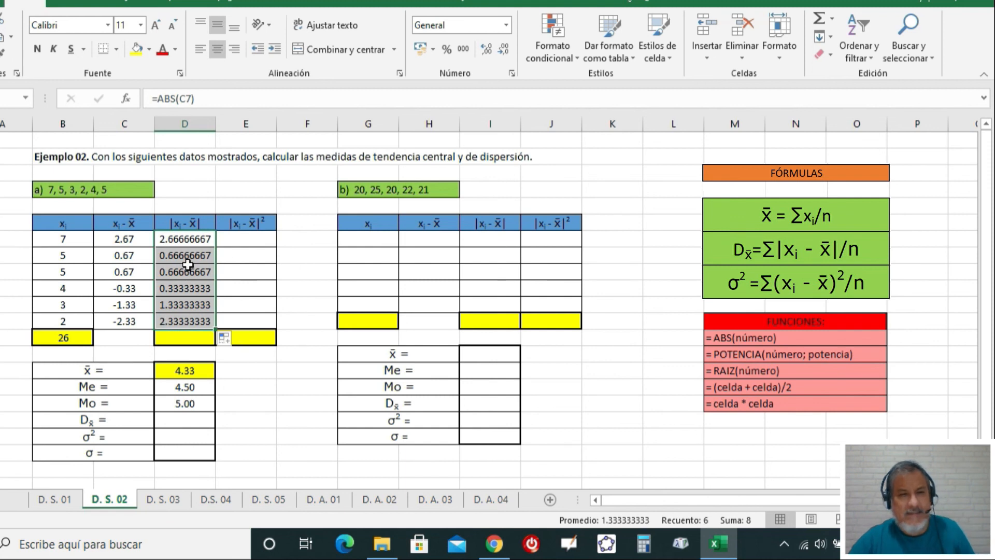
Step: Format the |xᵢ - x̄| values of exercise a) as Número with 2 decimal places
right_click(197, 291)
click(259, 457)
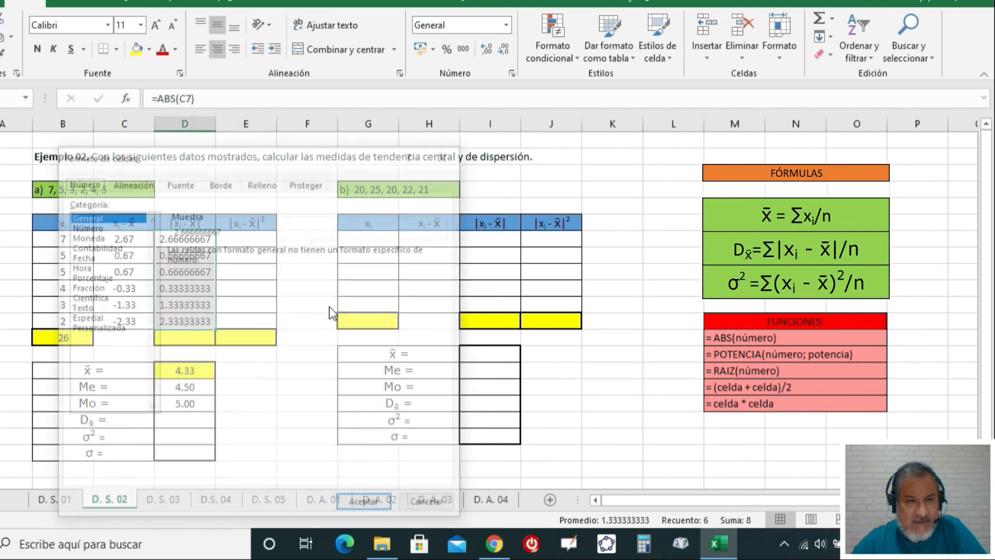
click(94, 228)
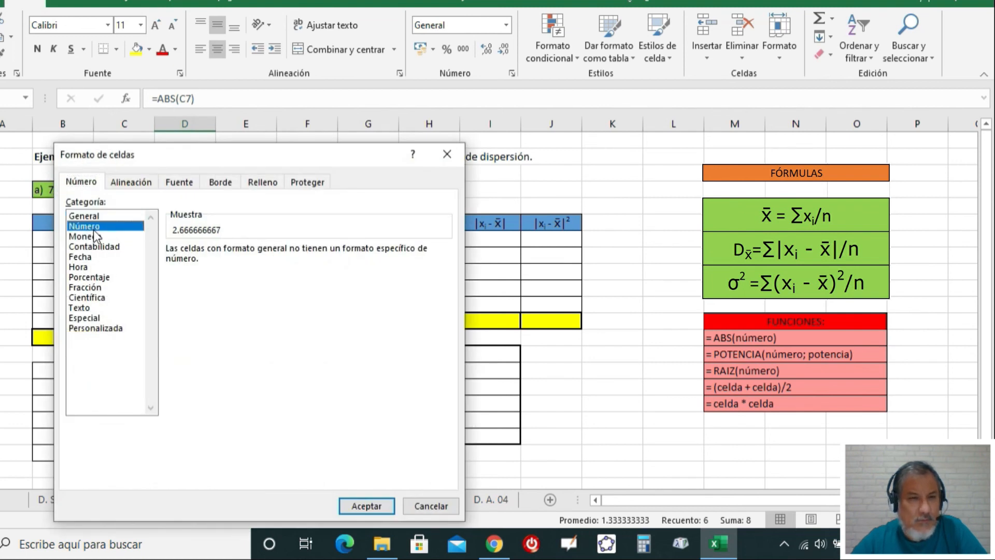
click(351, 507)
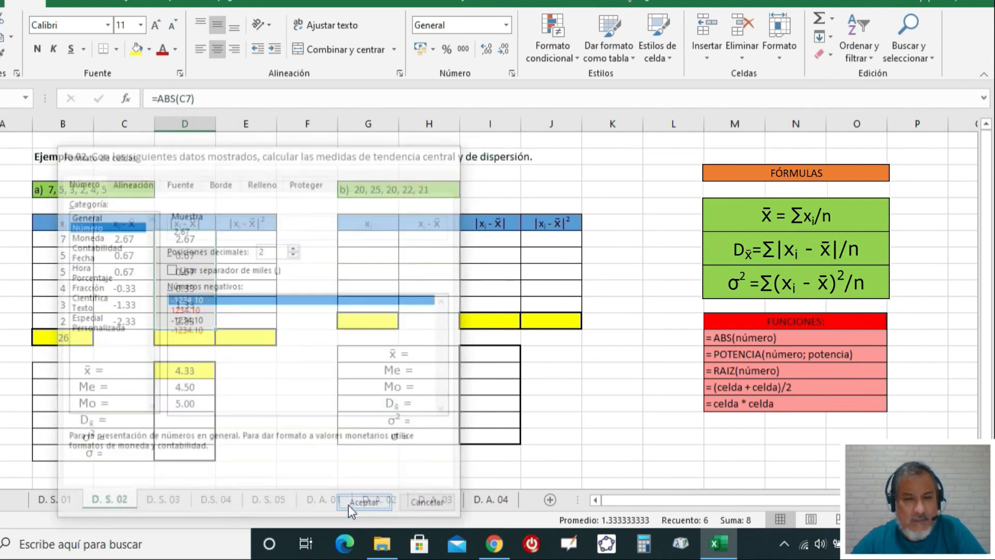
click(270, 198)
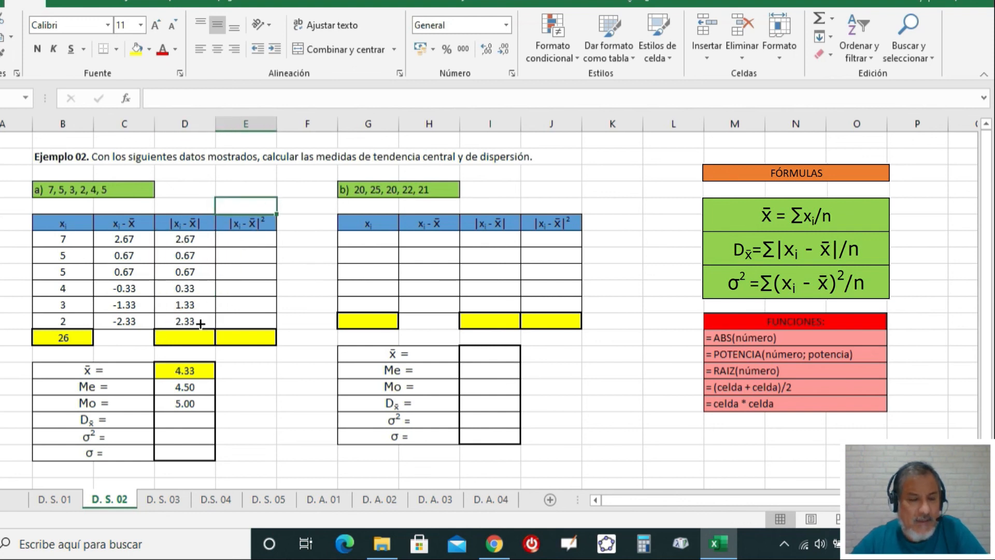
Step: Total the |xᵢ - x̄| values D7:D12 of exercise a) with AutoSum in the yellow cell below them
click(185, 123)
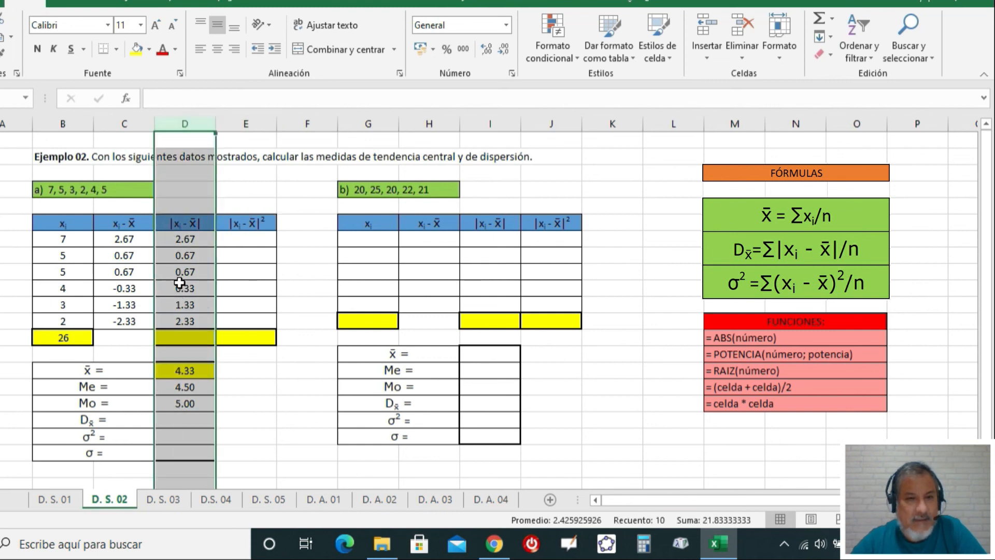
click(282, 407)
click(188, 338)
drag(187, 238, 185, 318)
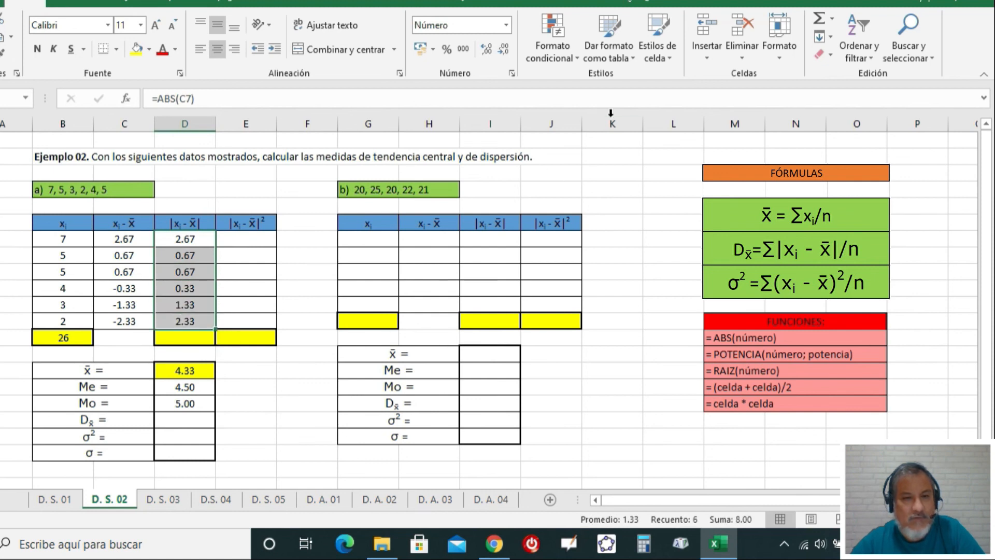
click(819, 19)
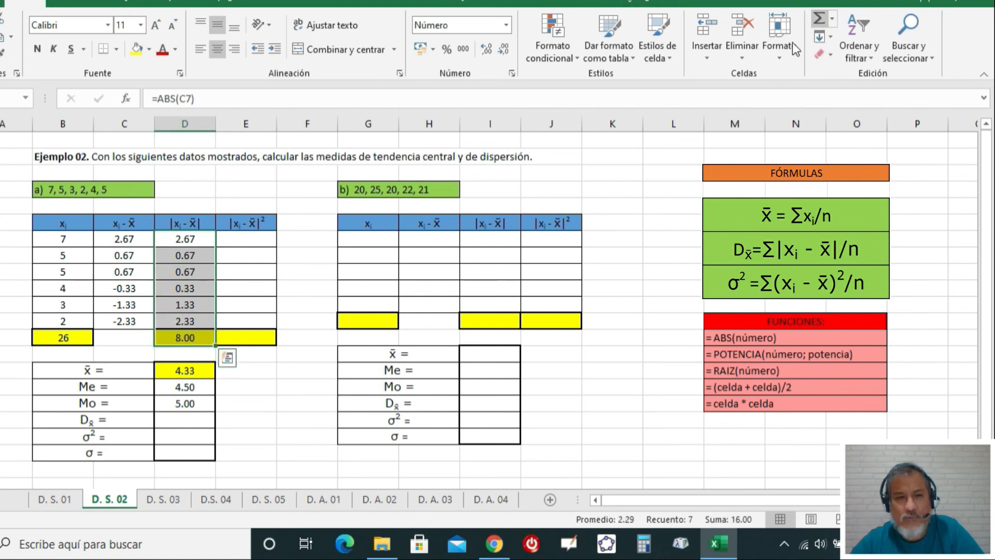
click(268, 390)
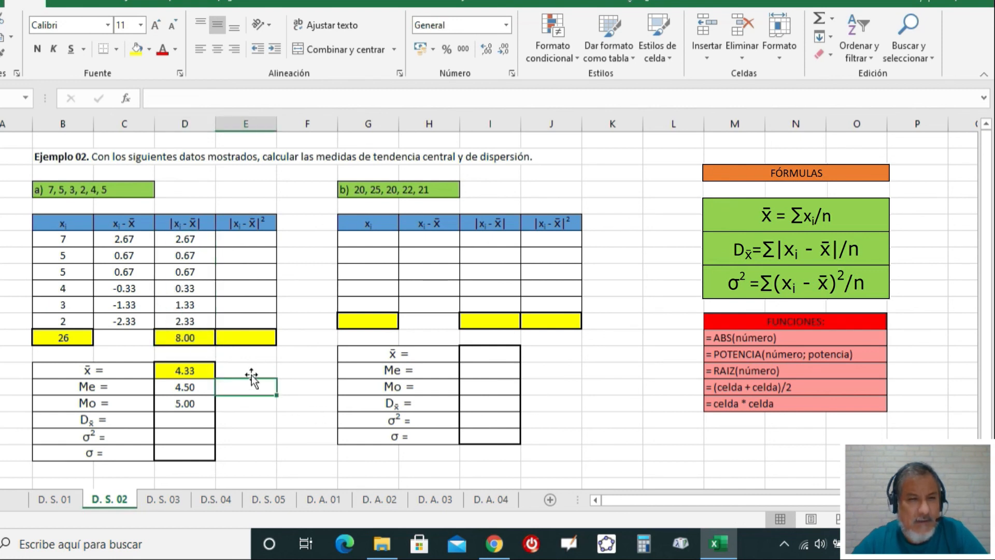
Step: Calculate the mean deviation of exercise a) by entering =D13/6 in its Dx̄ result cell
click(193, 338)
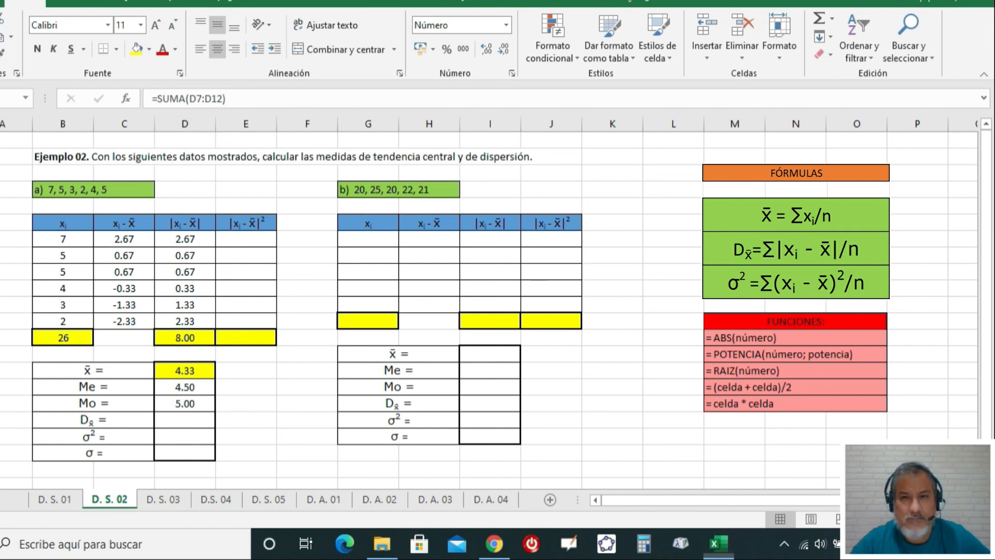
click(172, 337)
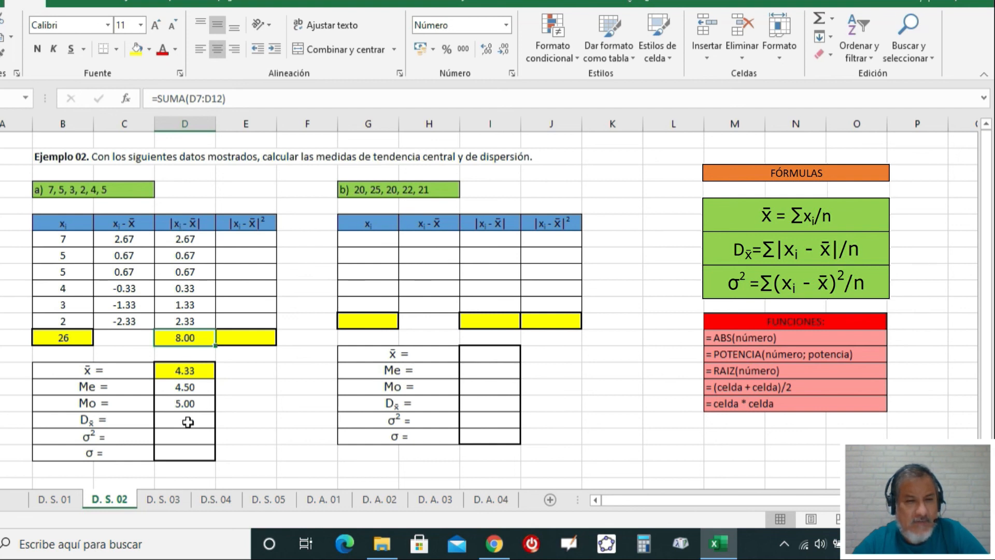
click(188, 420)
drag(188, 236, 189, 322)
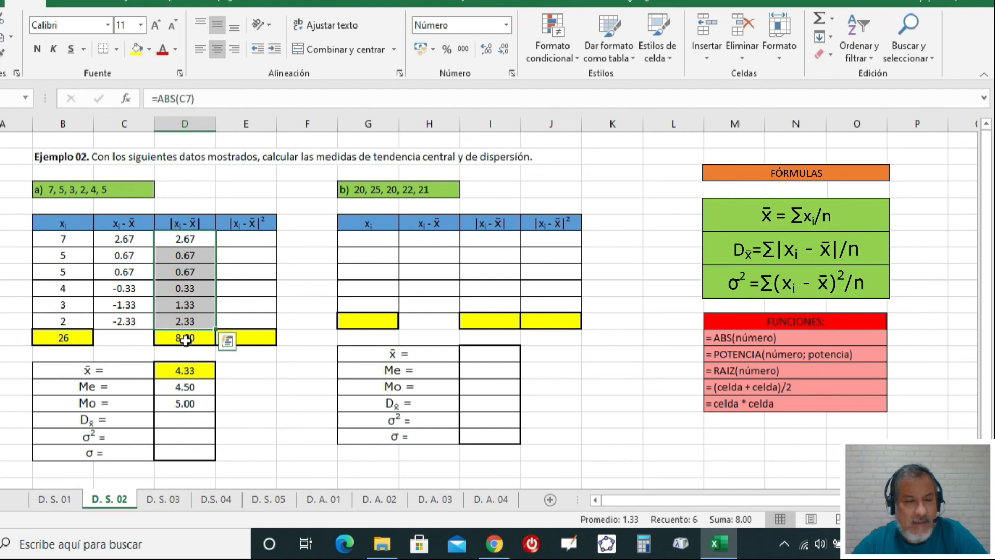
click(186, 339)
click(186, 423)
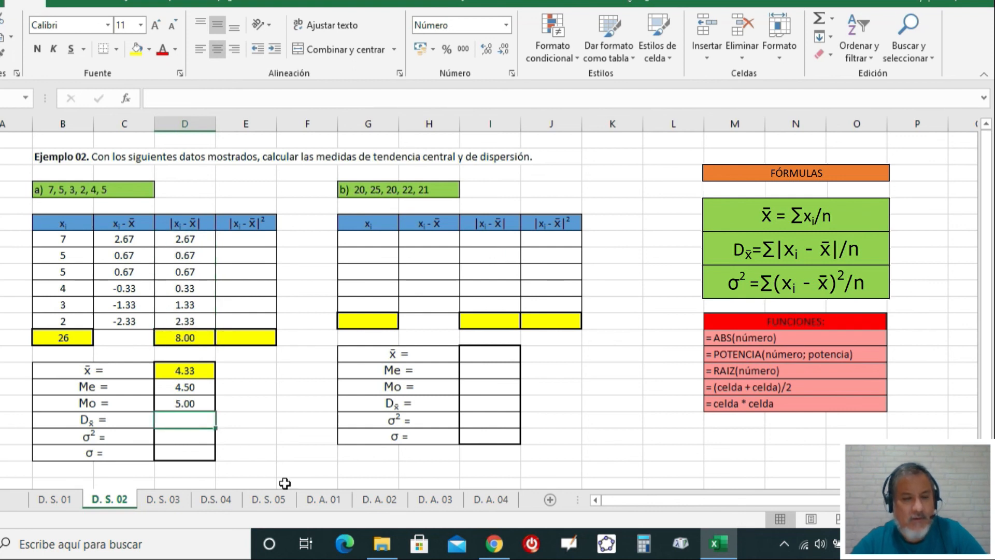
text(=)
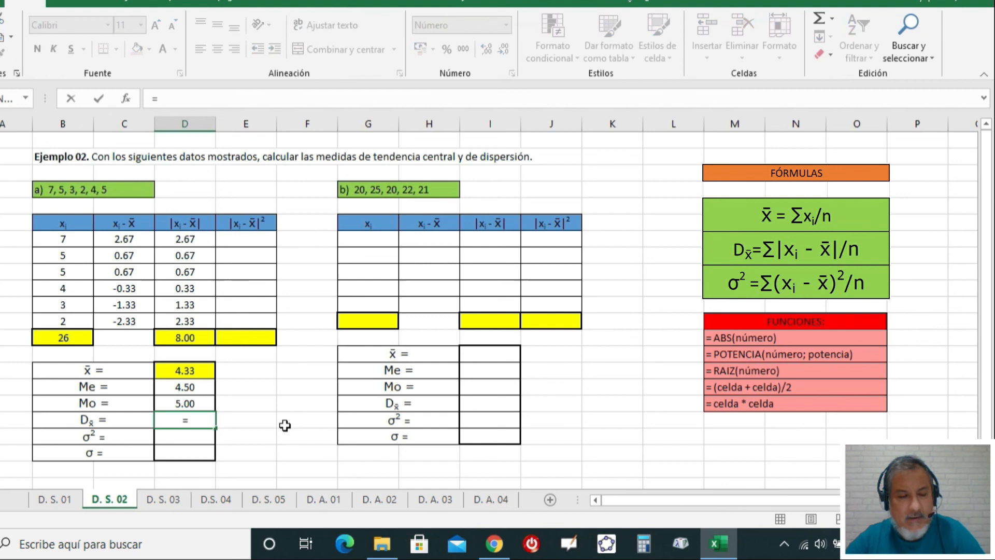
click(179, 338)
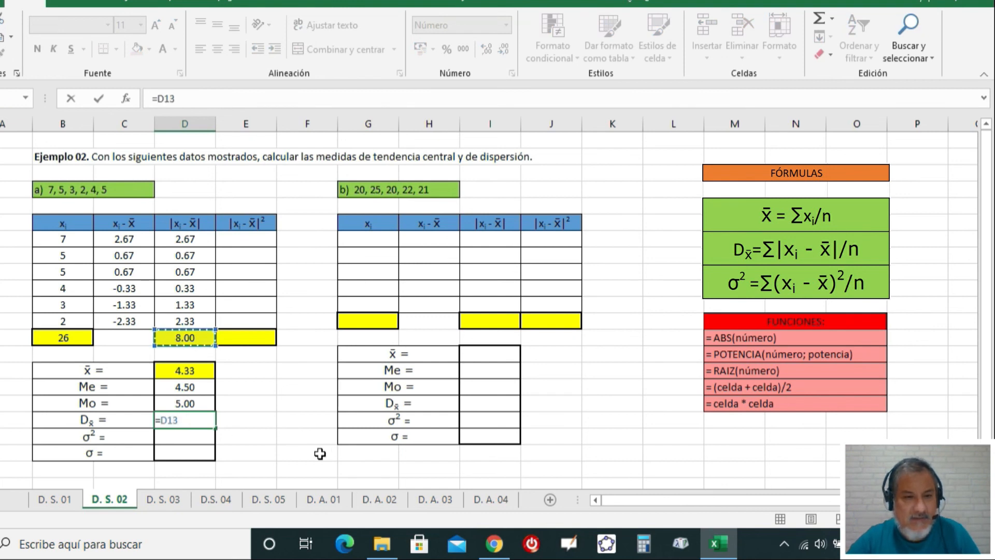
text(/)
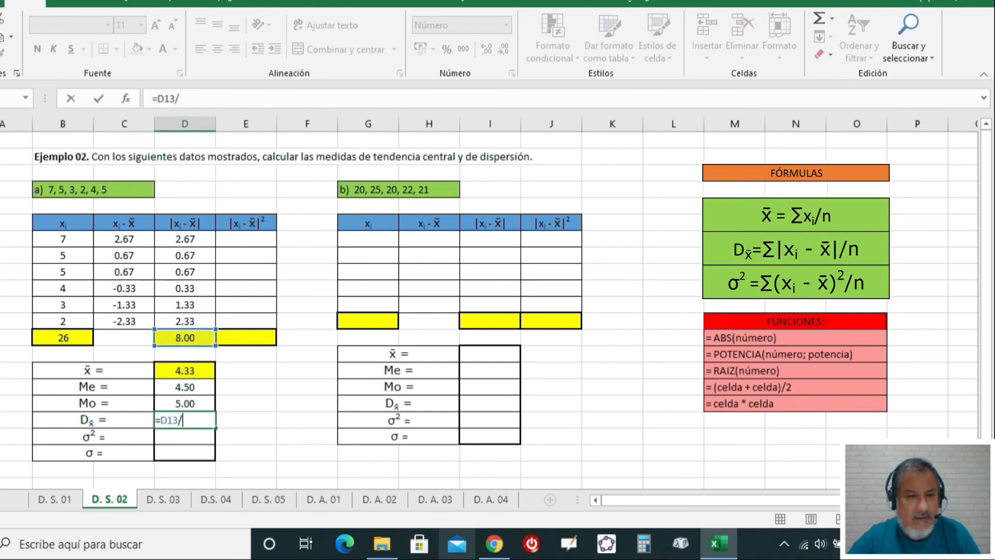
text(6)
key(Return)
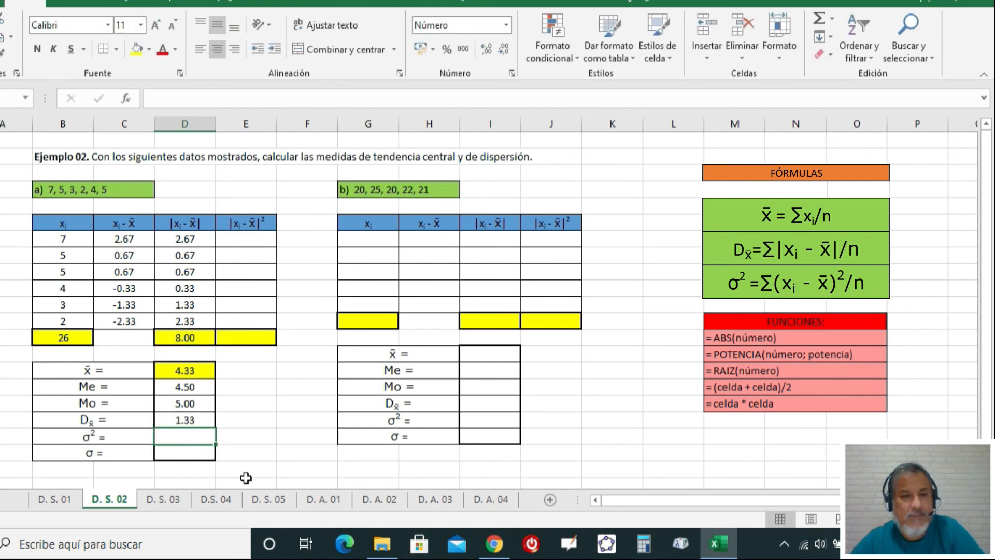
click(196, 423)
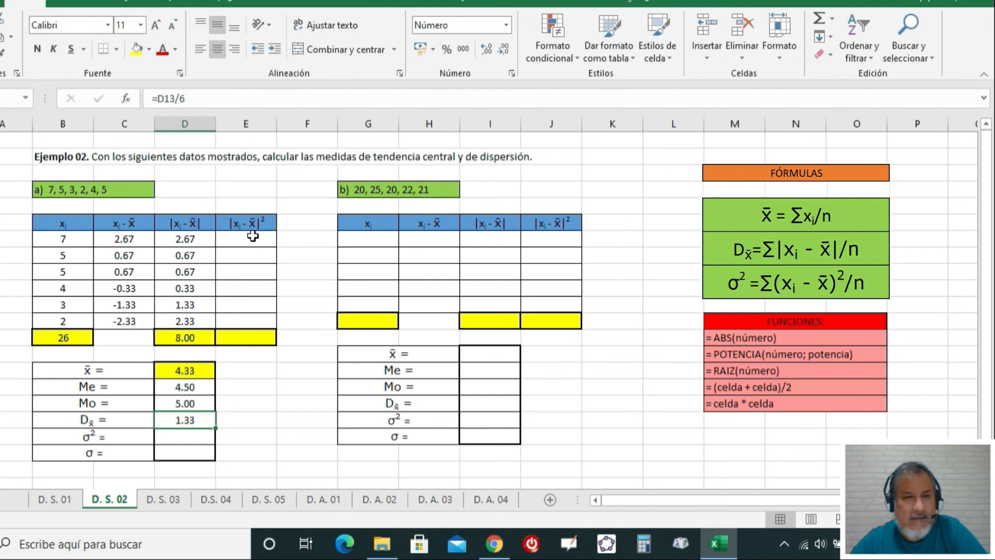
Step: Enter =POTENCIA(D7;2) in the first |xᵢ - x̄|² cell of exercise a)
click(254, 124)
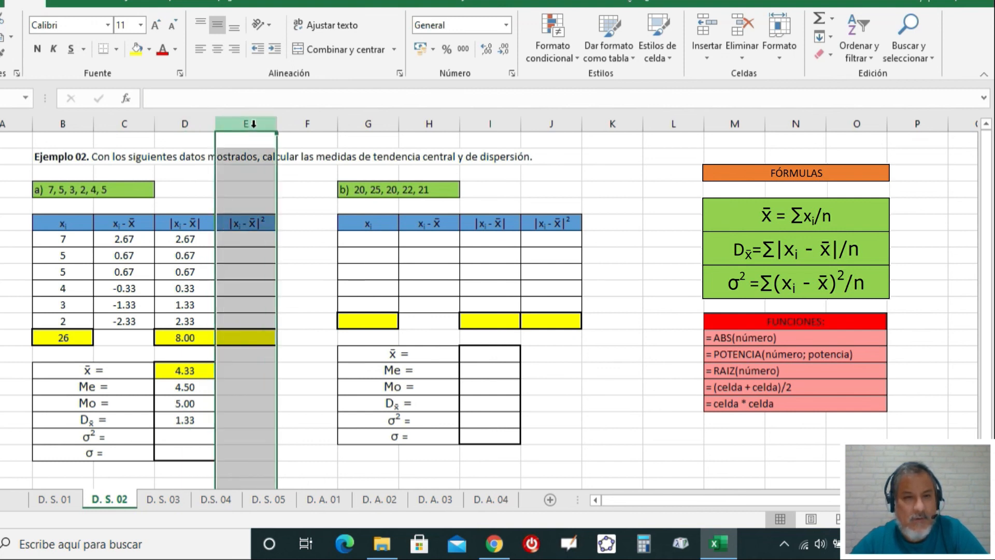
click(244, 240)
key(Left)
click(243, 241)
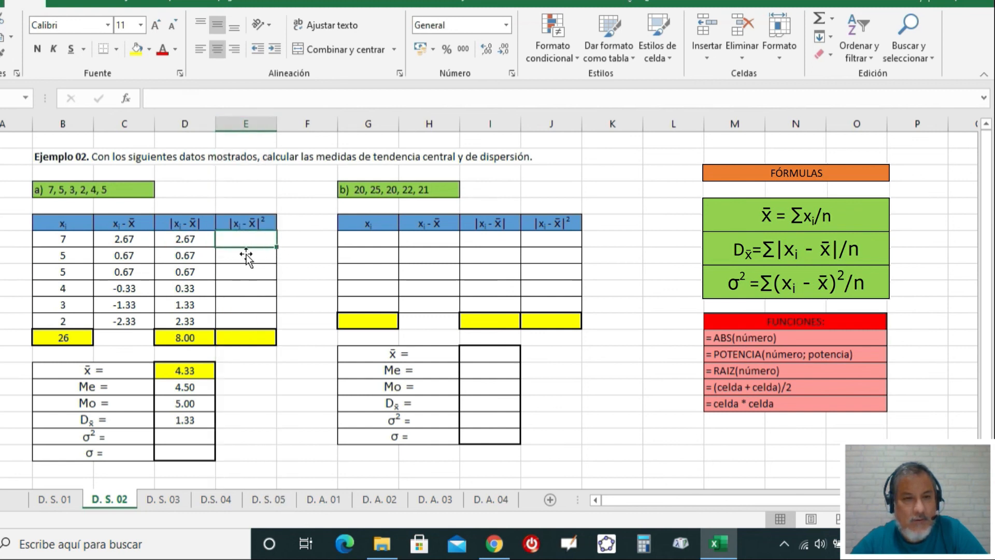
text(=)
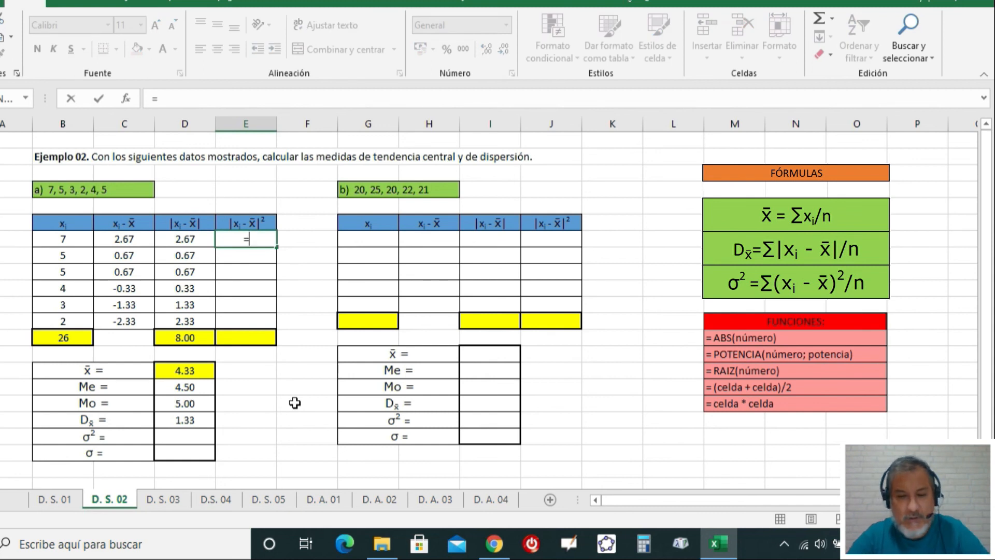
text(po)
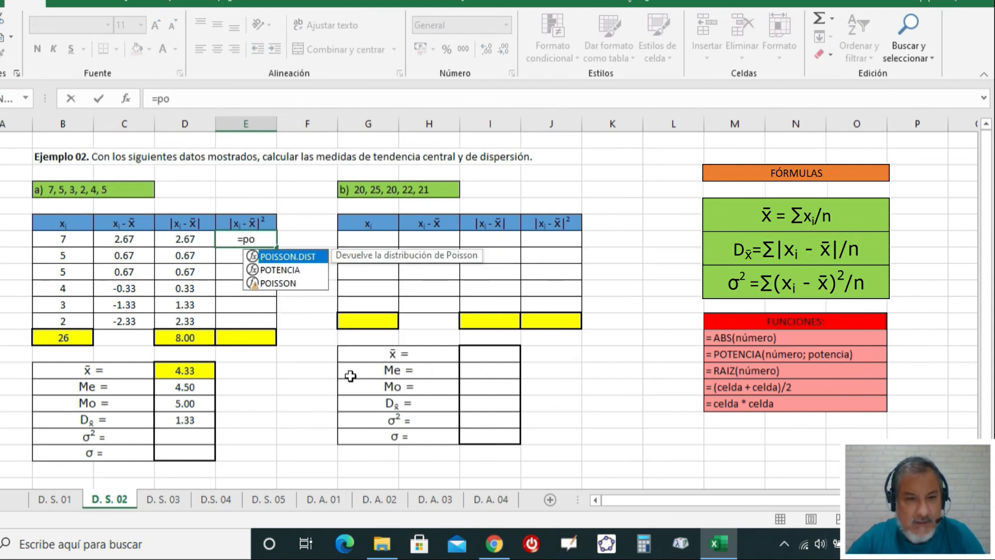
double_click(287, 270)
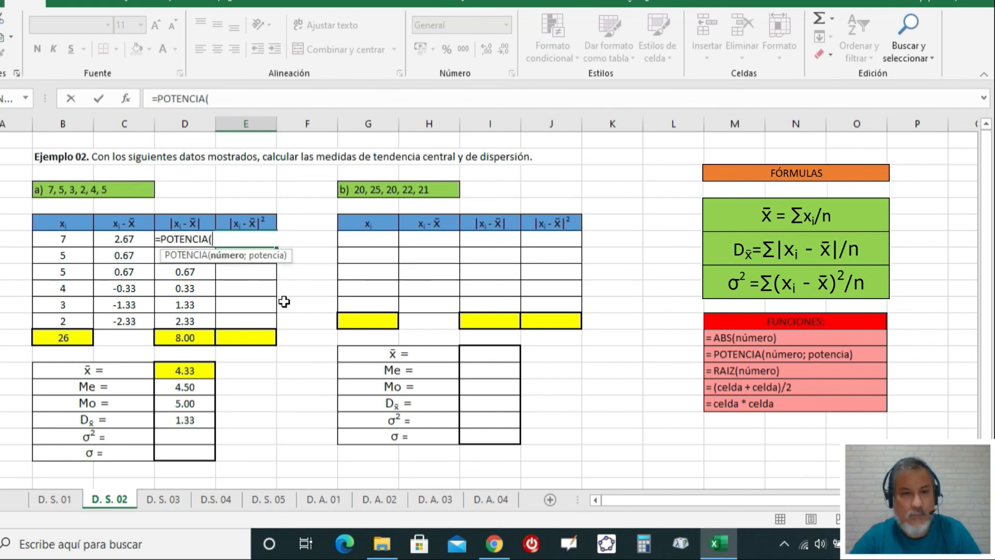
key(Left)
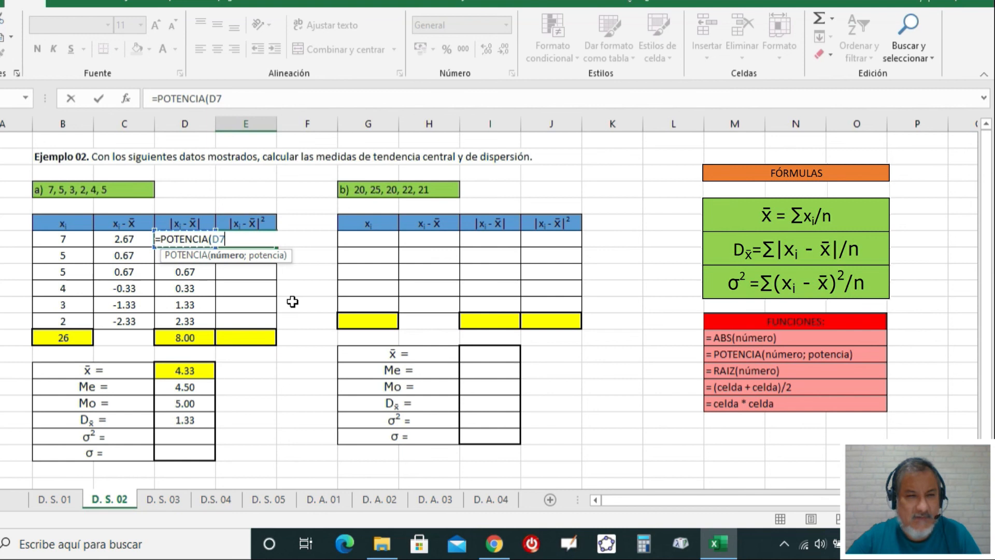
text(;)
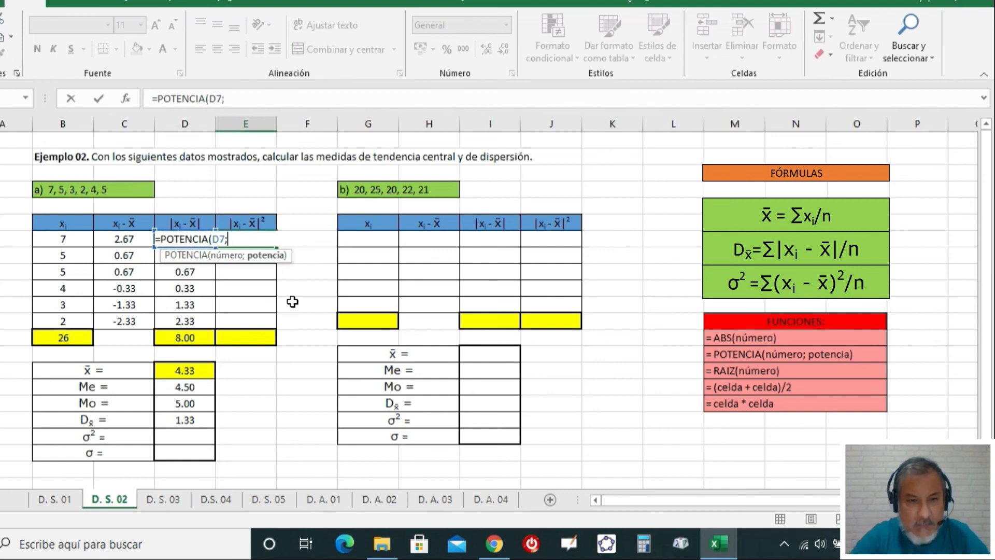
text(2)
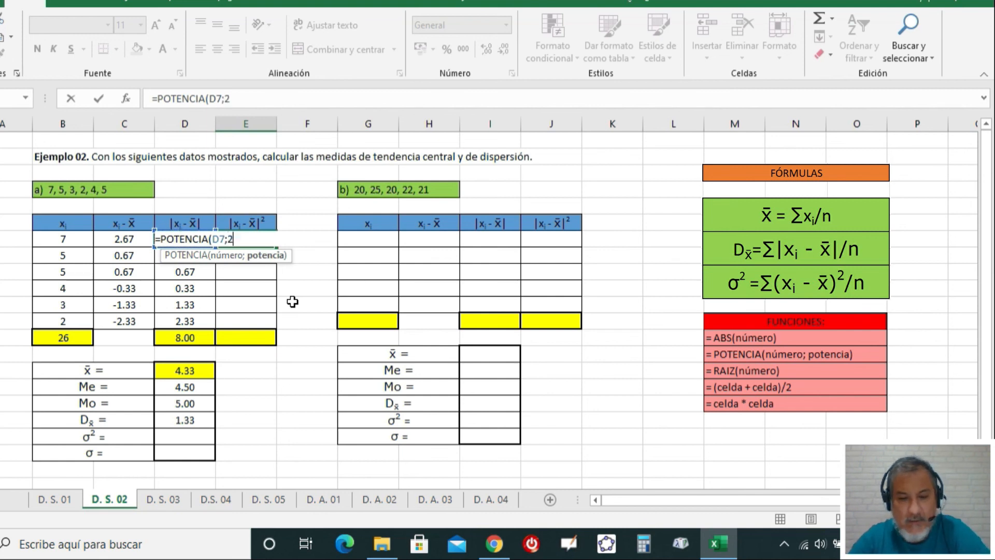
text())
key(Return)
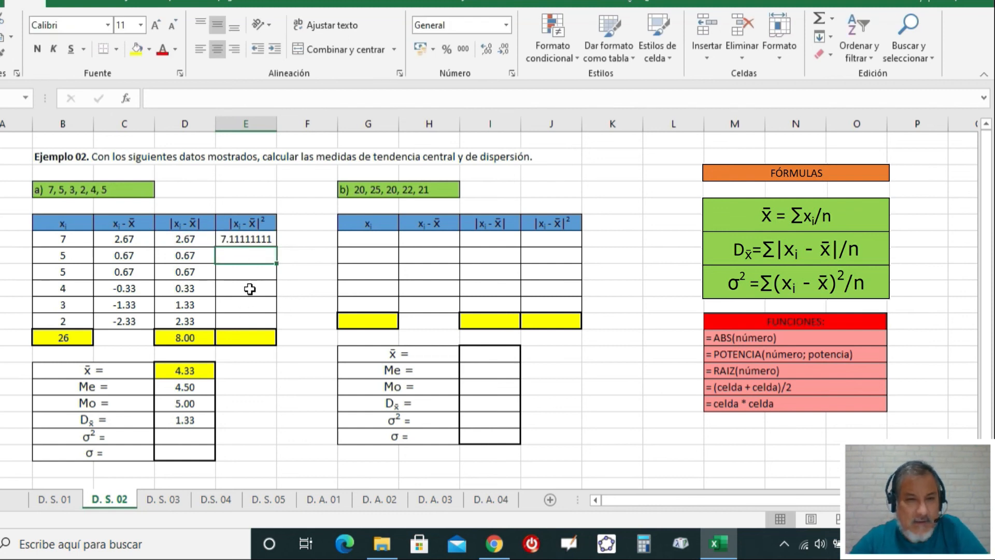
Step: Format the |xᵢ - x̄|² cells of exercise a), including the yellow total cell, as Número with 2 decimal places
drag(241, 236, 244, 335)
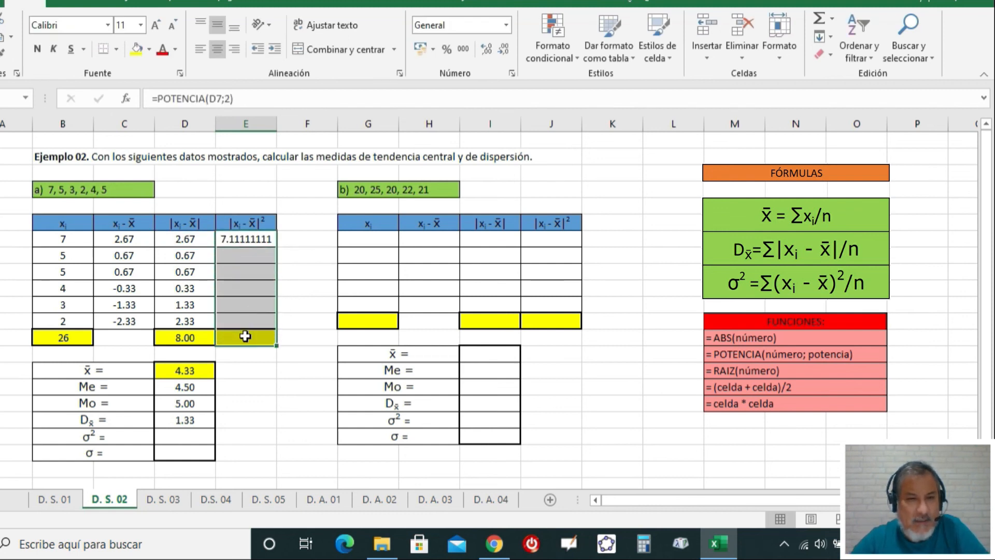
right_click(254, 276)
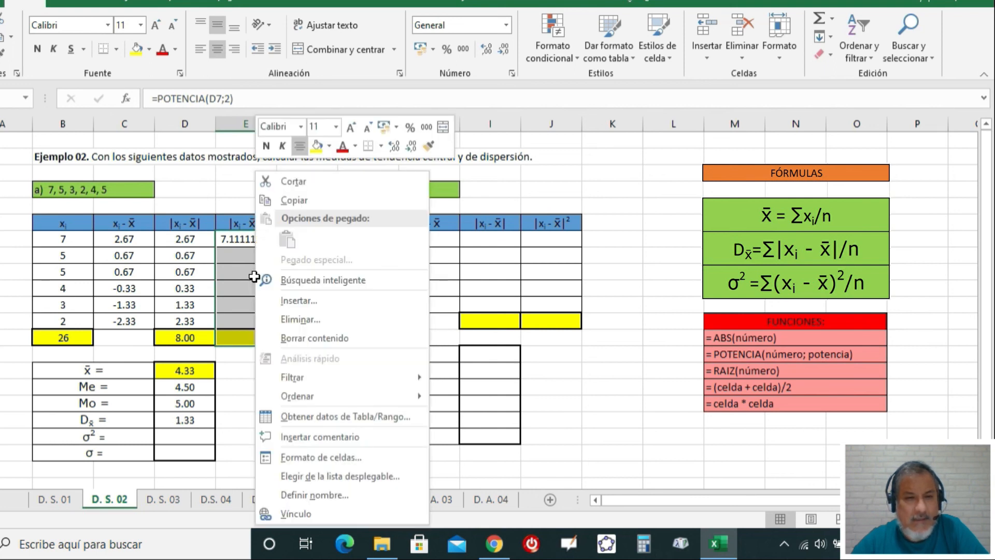
click(342, 459)
click(165, 227)
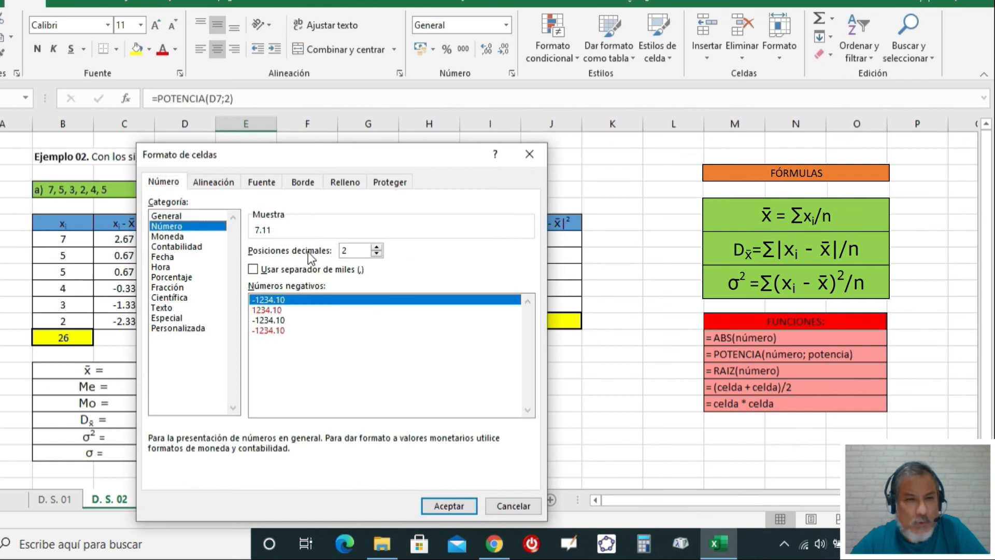
click(448, 505)
Step: Fill the POTENCIA formula down the |xᵢ - x̄|² column of exercise a) through the last data row
drag(285, 311, 238, 245)
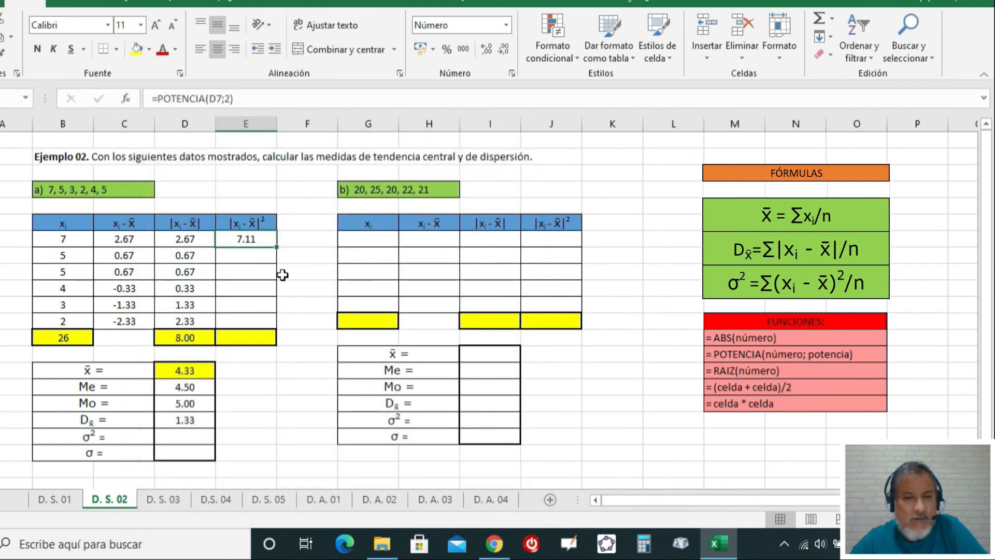
drag(275, 248, 274, 328)
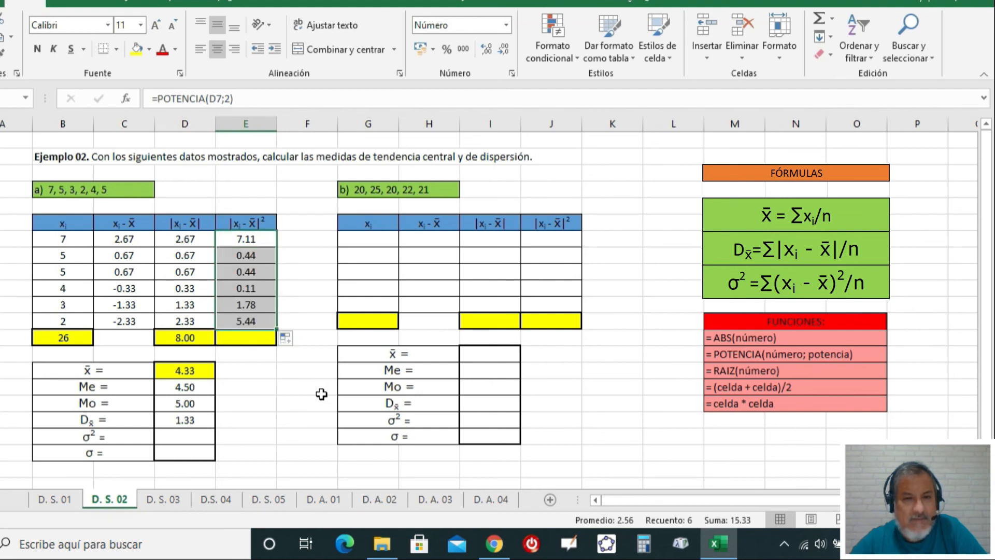
click(323, 244)
Step: Total the |xᵢ - x̄|² values E7:E12 of exercise a) with AutoSum in the yellow cell below them
drag(250, 240, 244, 320)
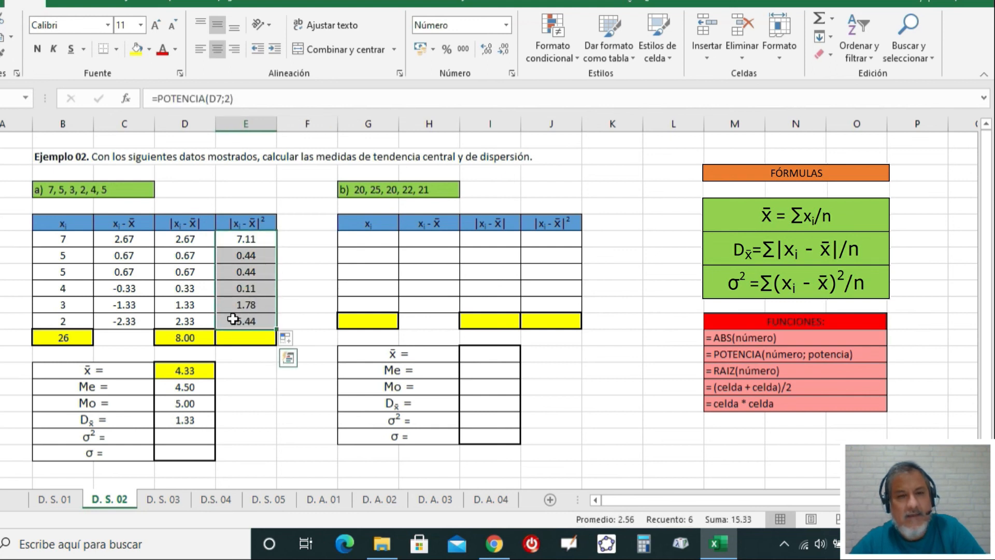
click(818, 19)
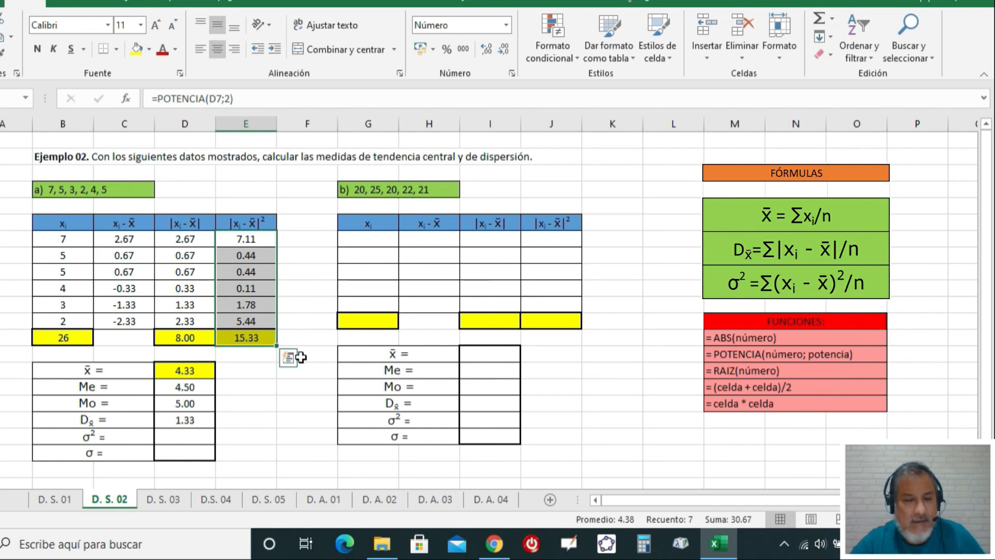
click(257, 342)
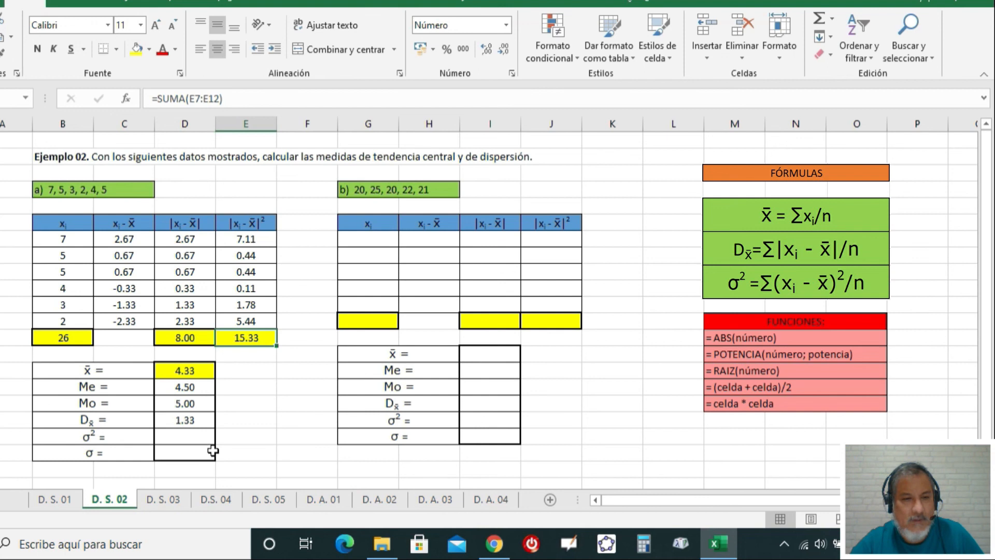
Step: Calculate the variance of exercise a) by entering =E13/6 in its σ² result cell
click(172, 437)
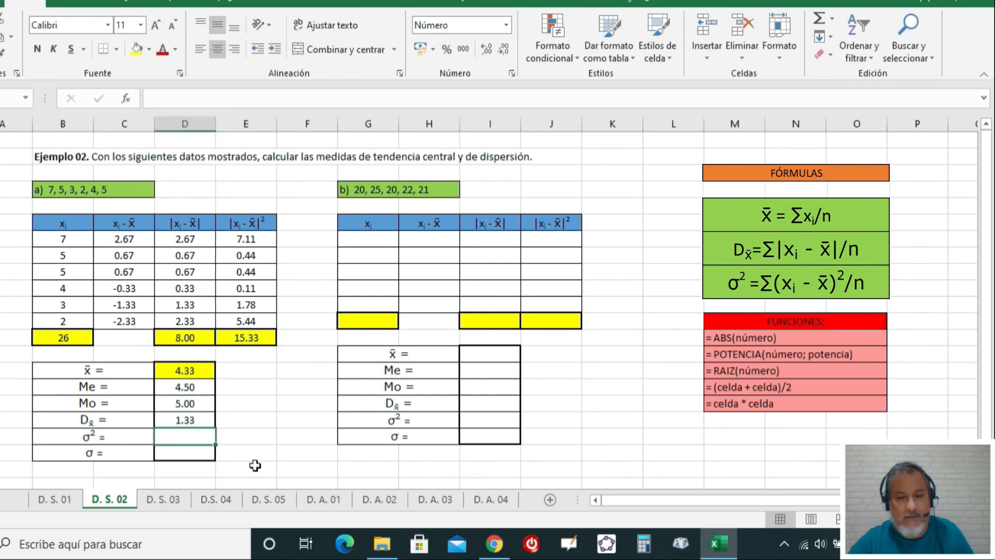
text(=)
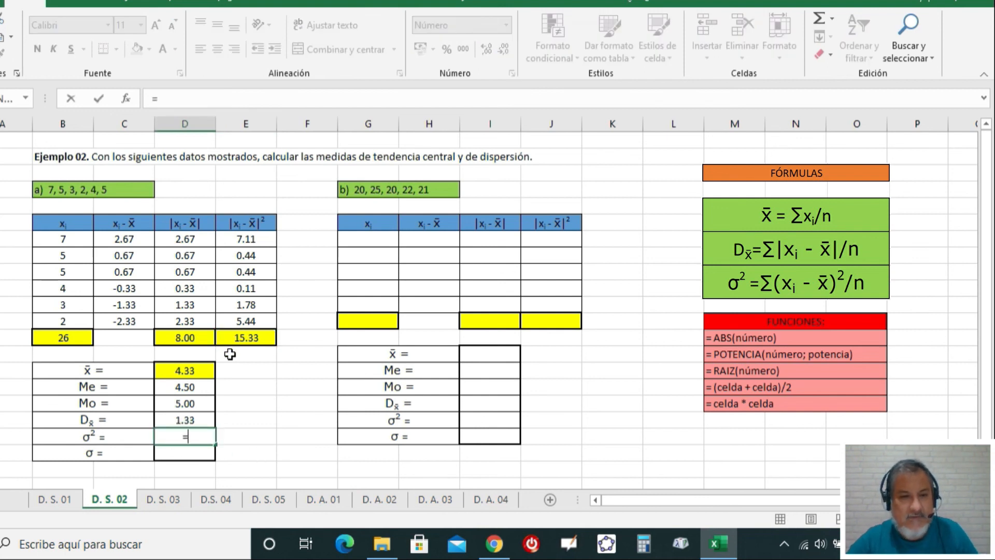
click(241, 337)
text(/6)
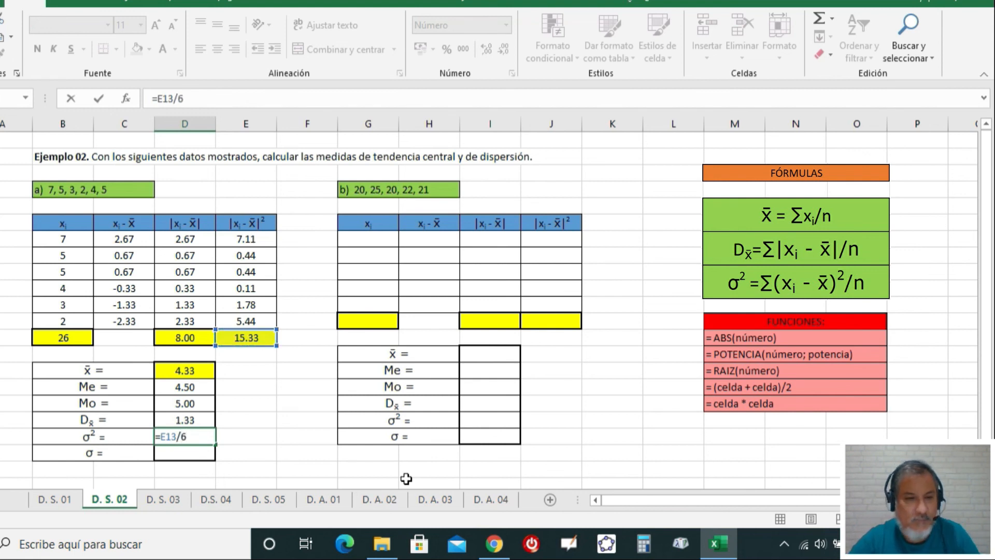
key(Return)
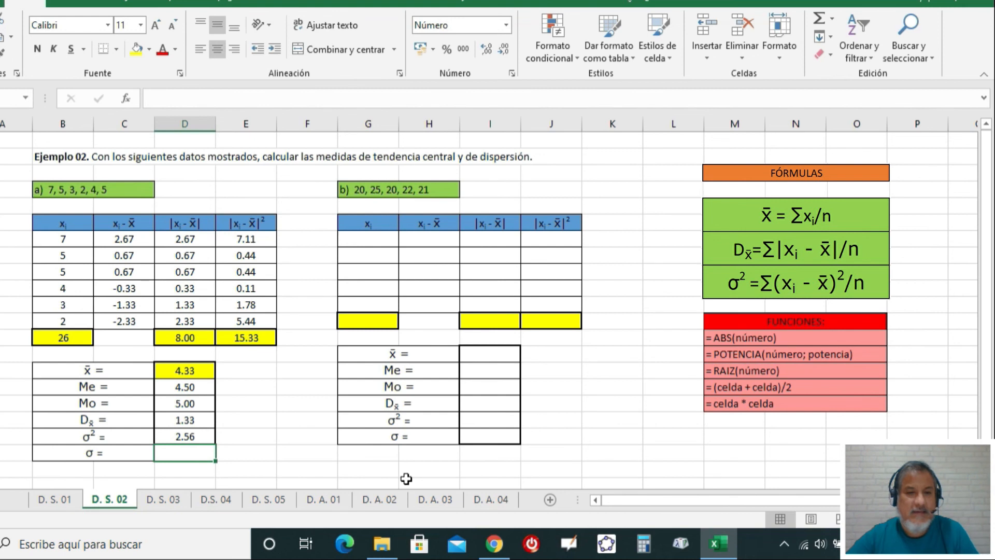
click(164, 436)
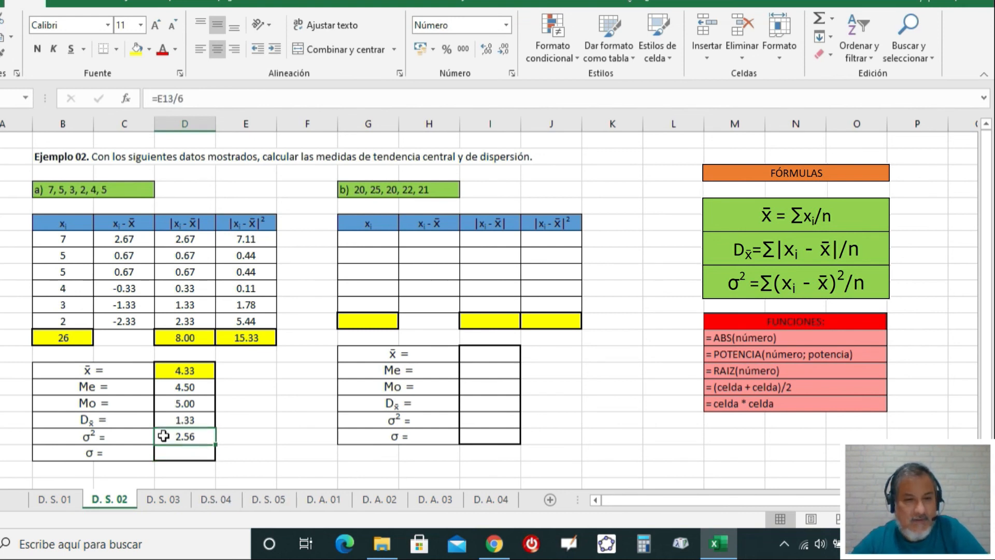
Step: Calculate the standard deviation of exercise a) by entering =RAIZ(D19) in its σ result cell
click(165, 450)
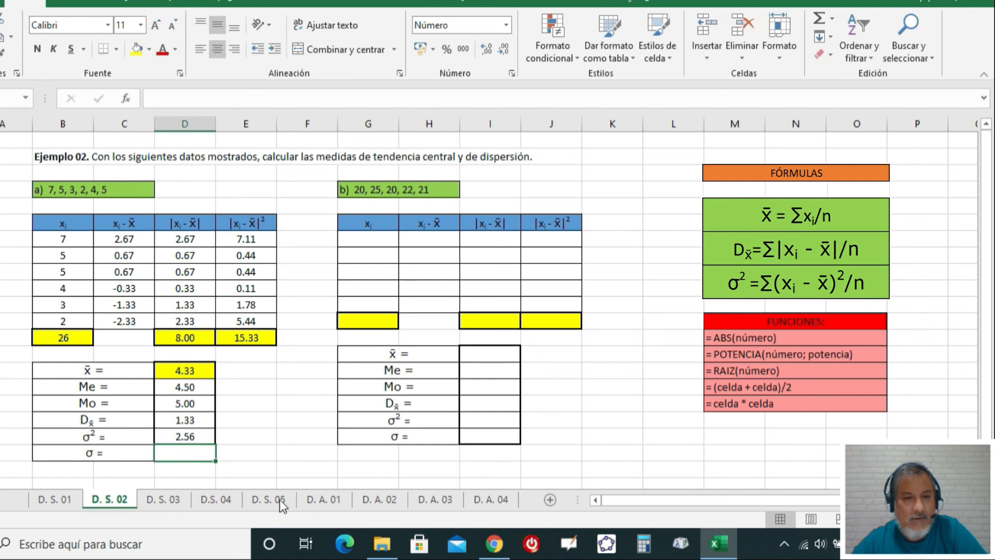
text(=)
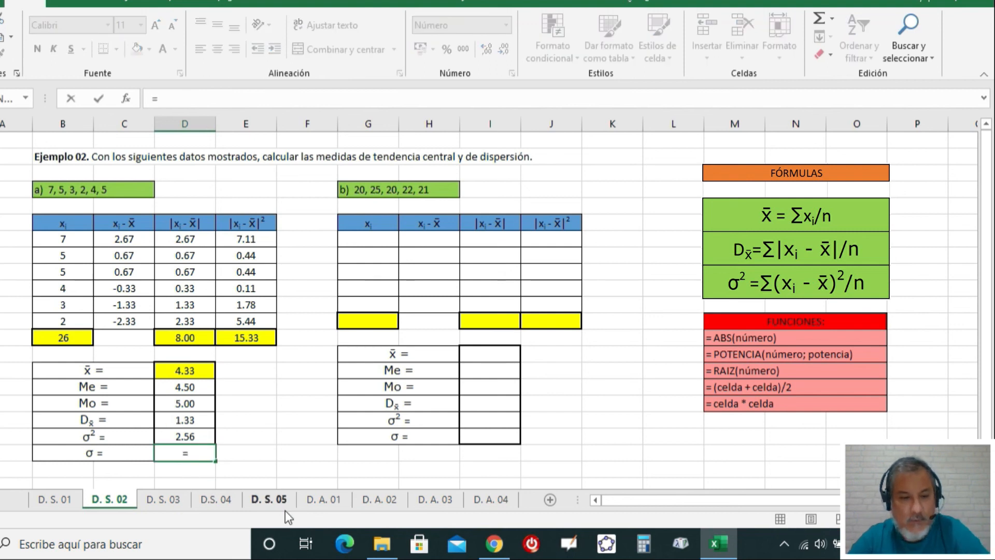
text(raiz)
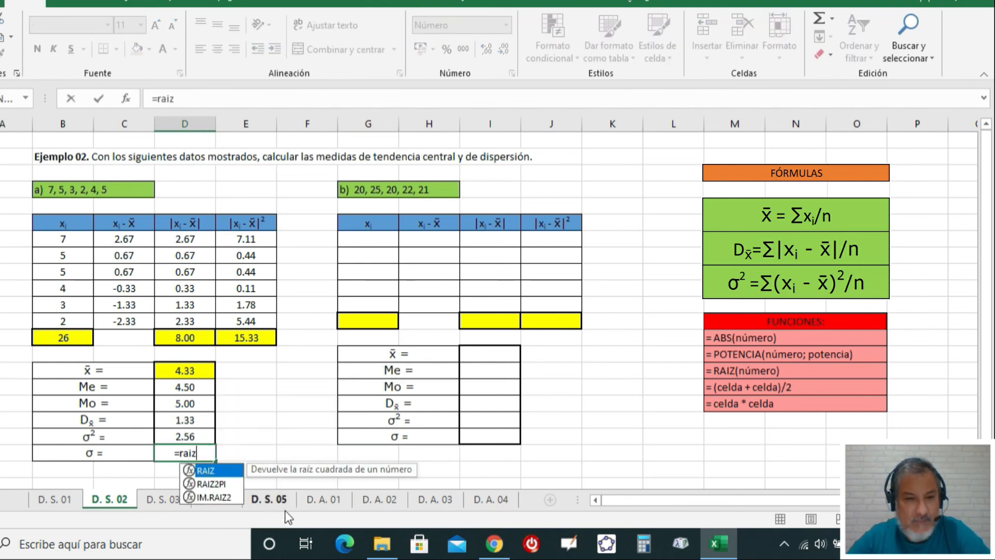
double_click(210, 471)
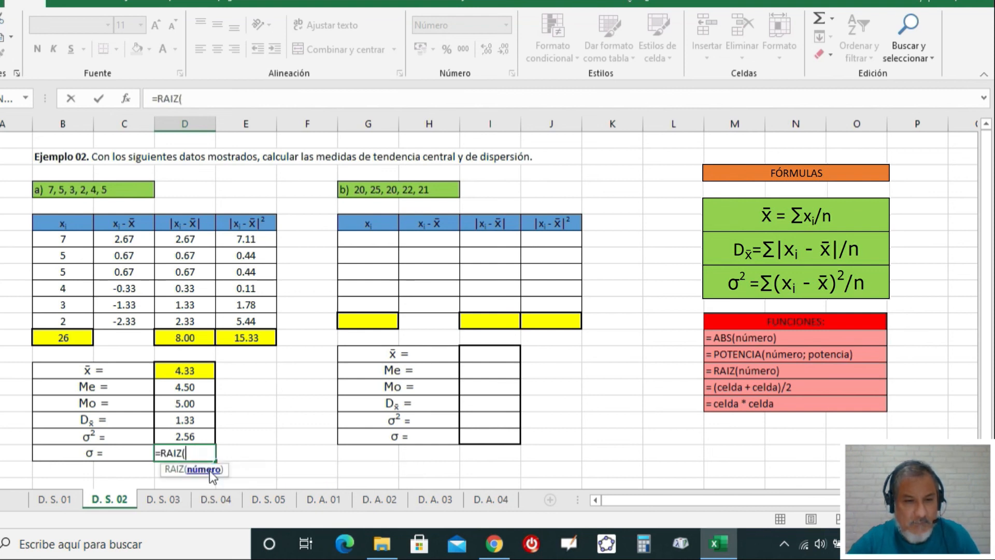
click(178, 439)
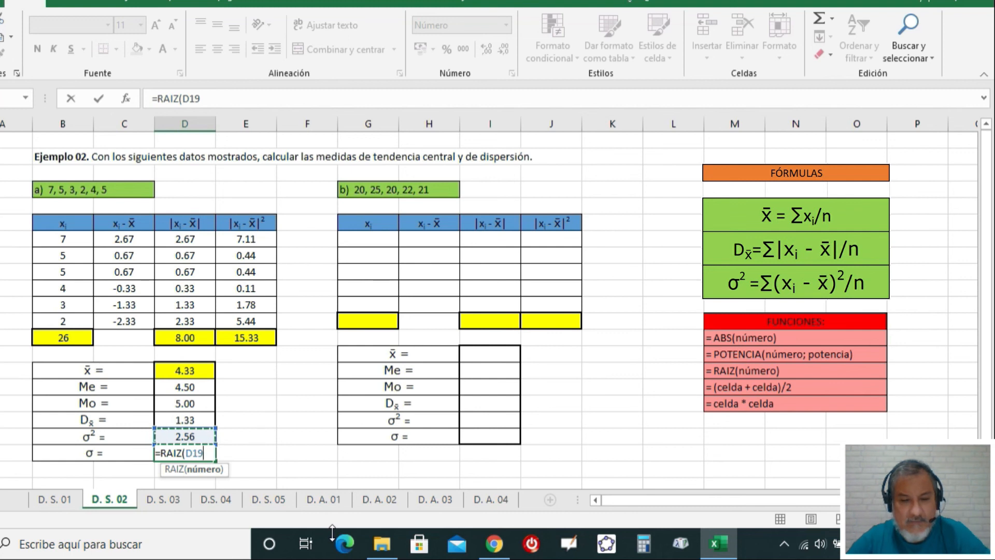
text())
key(Return)
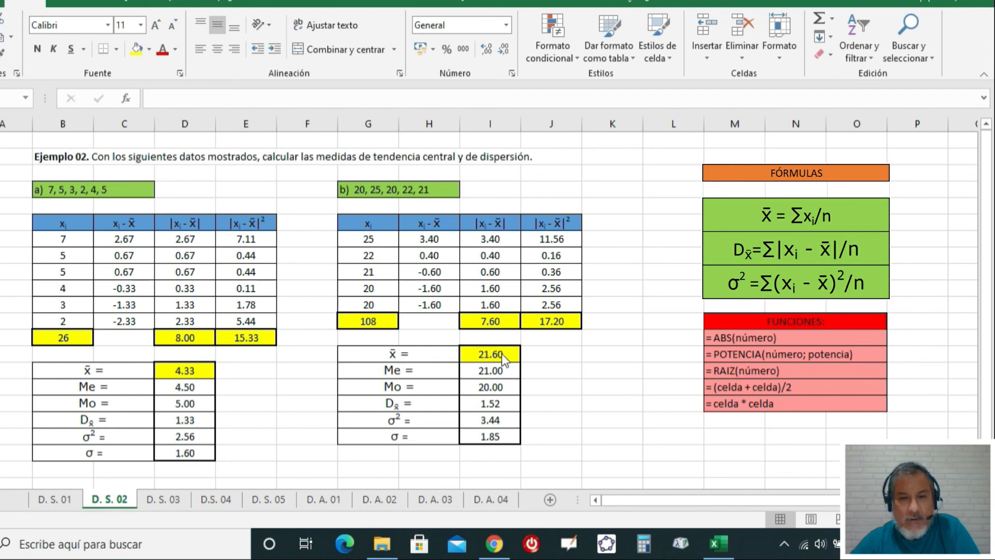
Step: Review the solved exercise b): its data values, Me and Mo results, deviation columns with totals, and the σ and σ² formulas
click(369, 271)
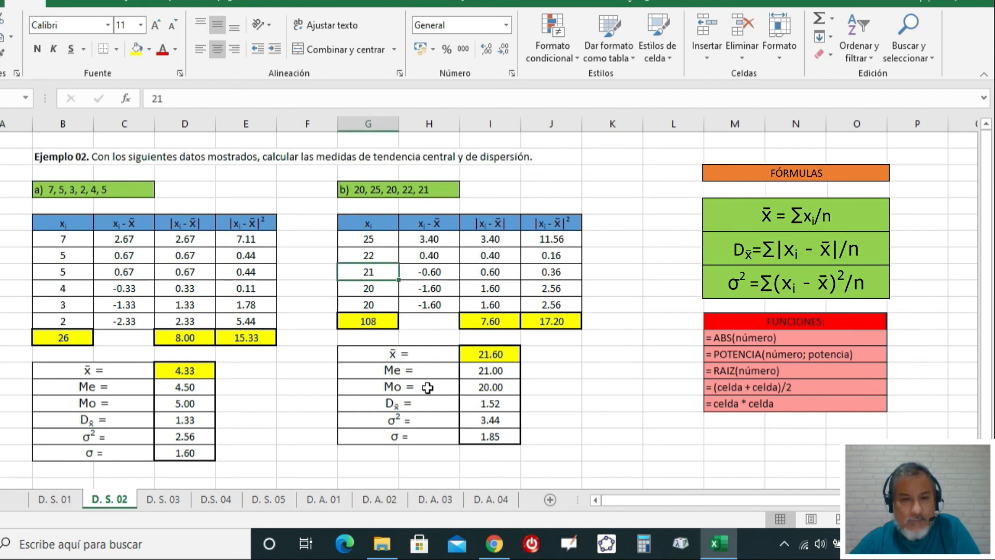
click(406, 388)
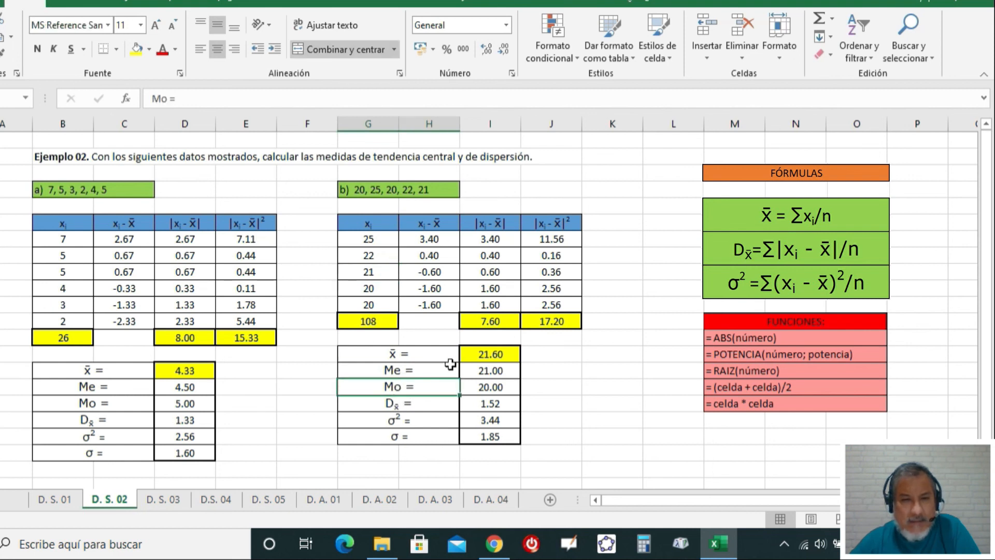
drag(383, 293, 384, 306)
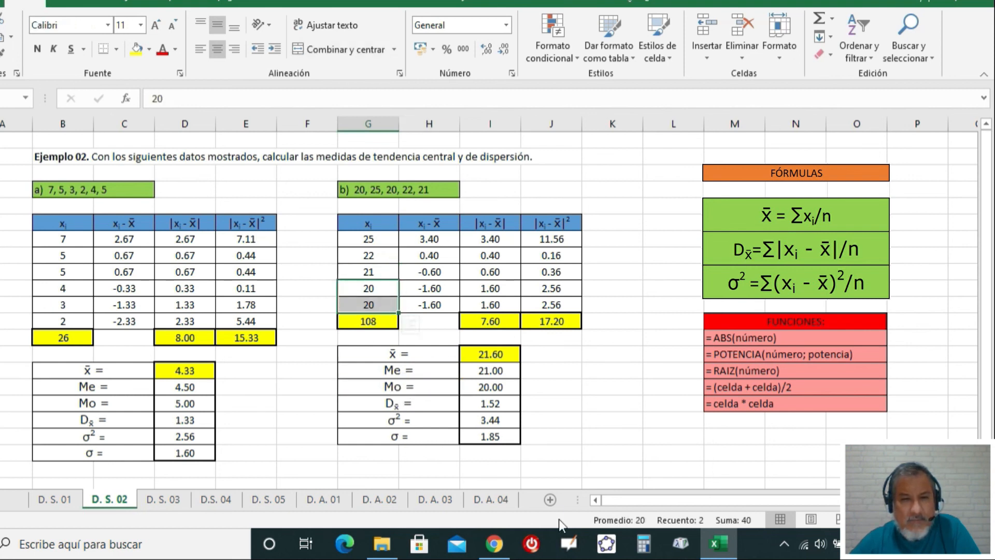
click(487, 386)
click(597, 358)
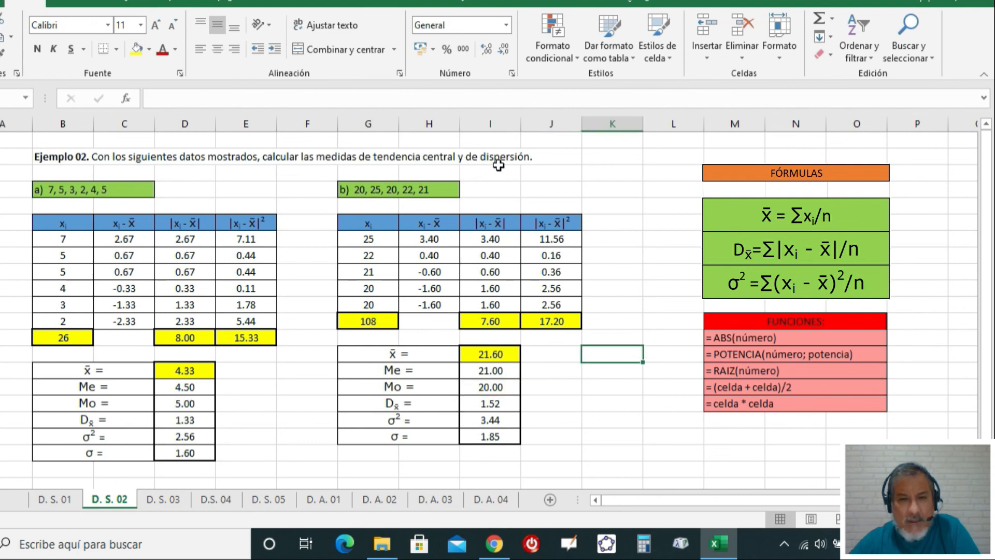
click(485, 120)
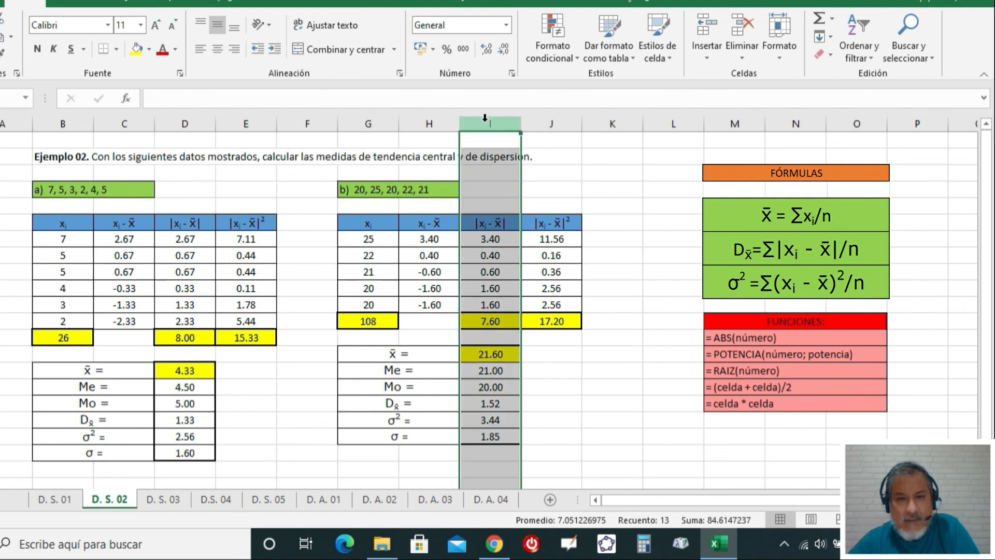
click(550, 119)
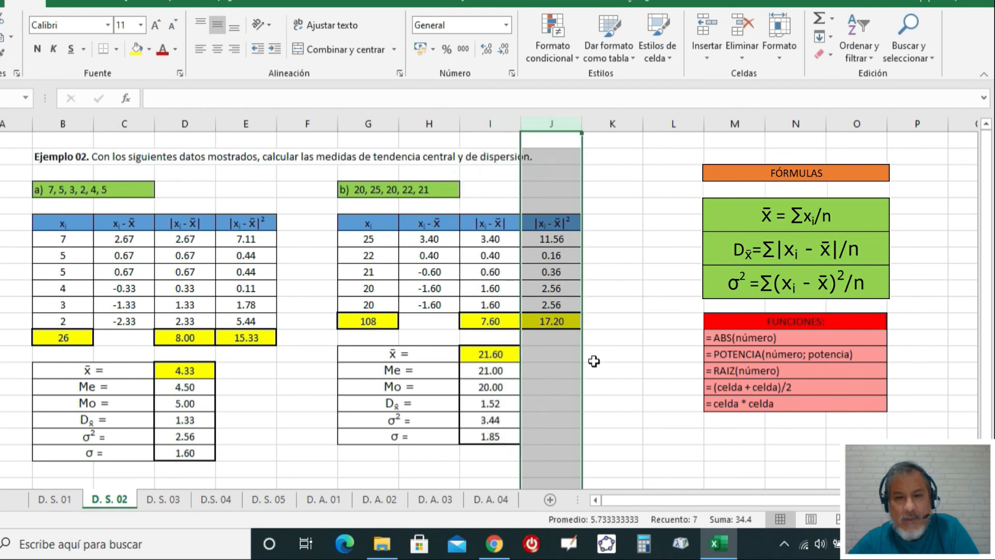
click(607, 374)
click(496, 323)
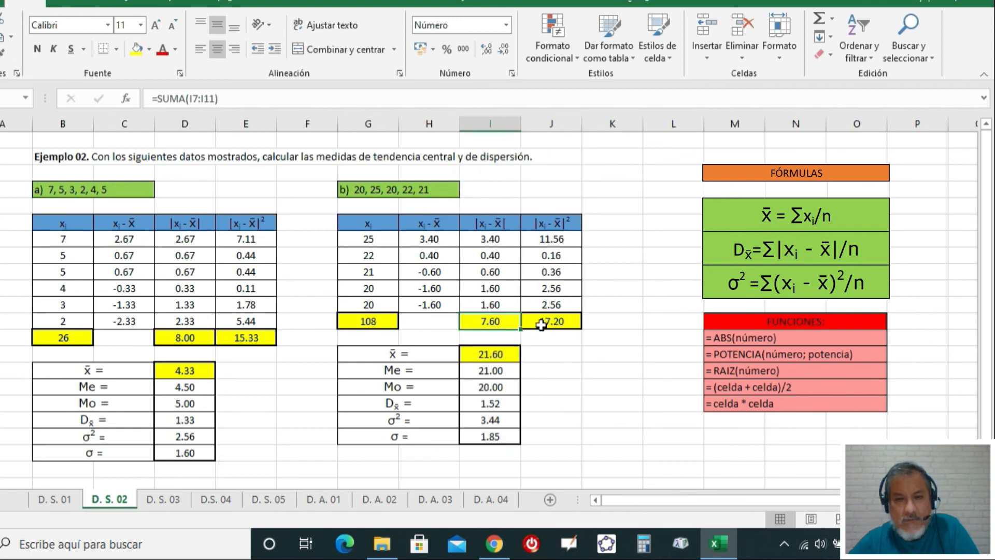
click(541, 325)
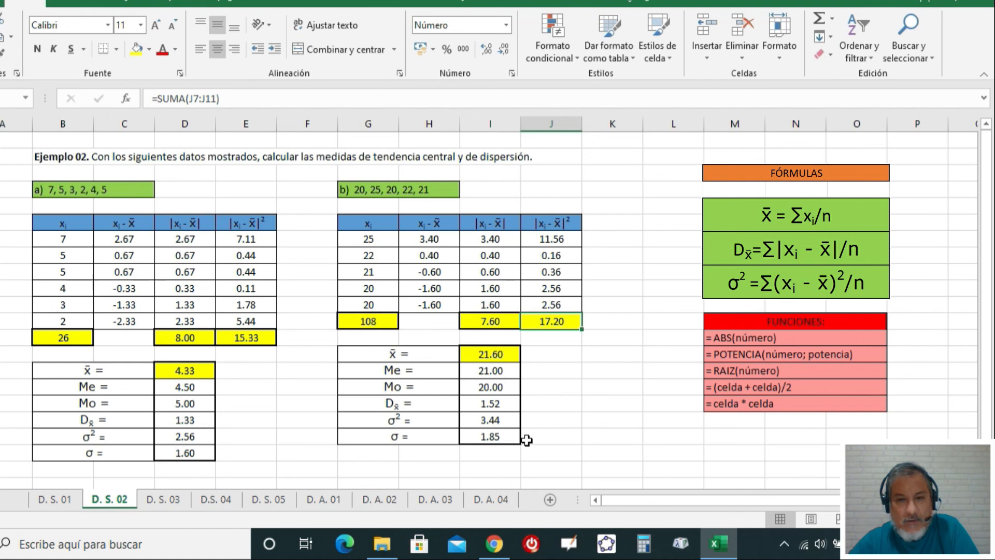
click(485, 434)
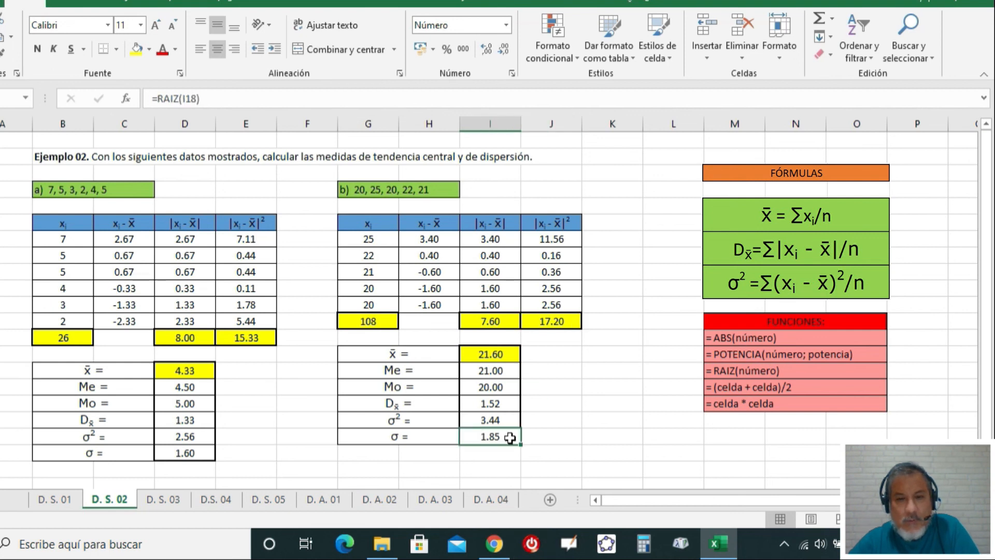
click(496, 420)
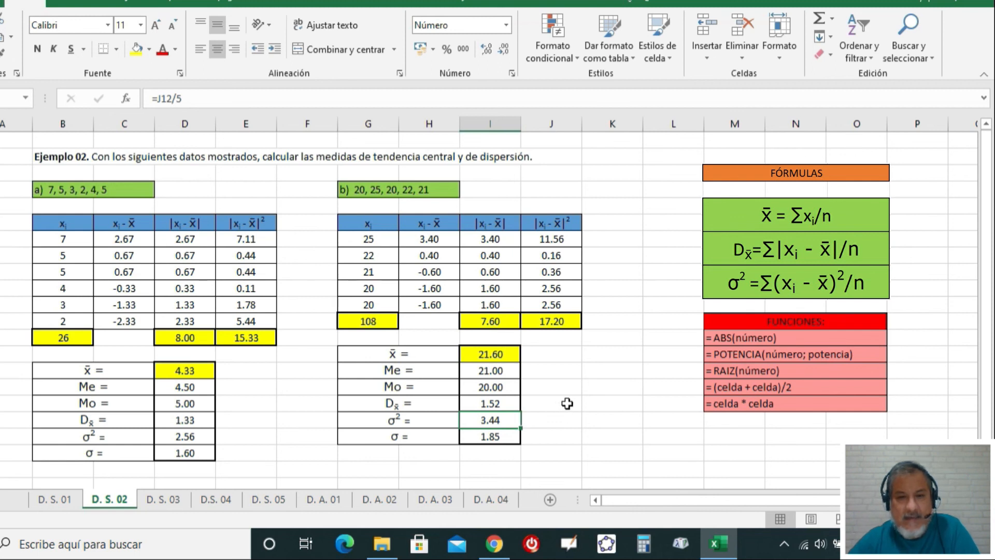
click(577, 416)
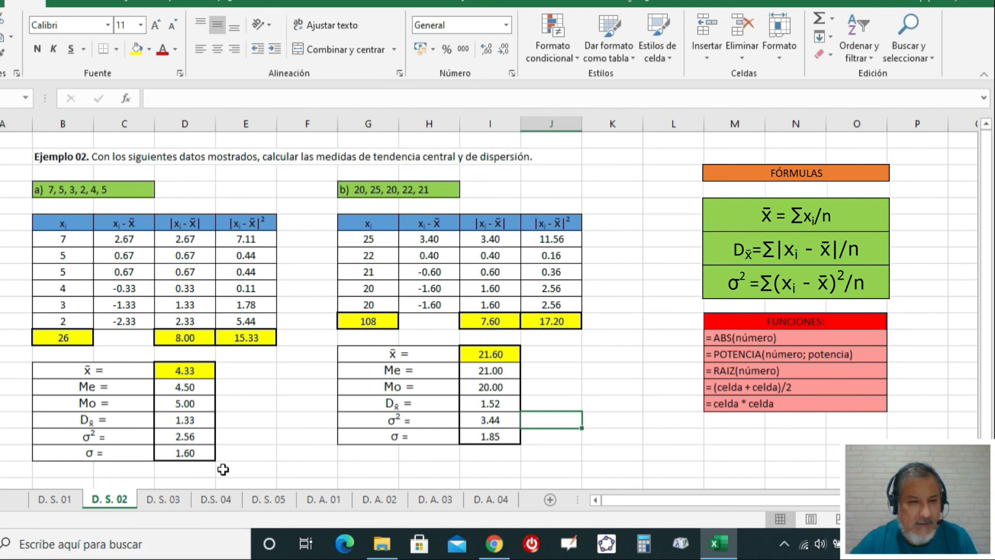
Step: Fill the σ result cells of exercises a) and b) with the standard light blue colour
click(193, 455)
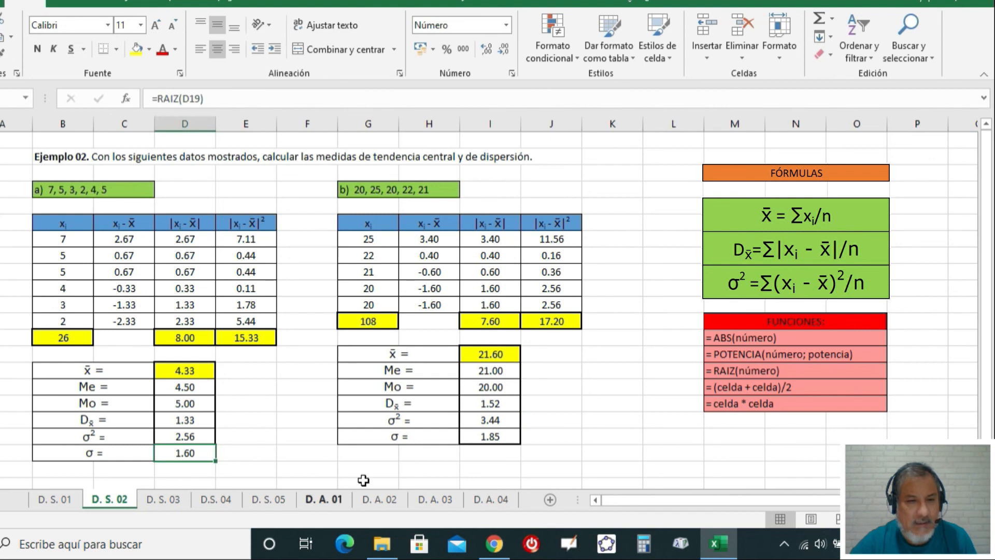
click(149, 49)
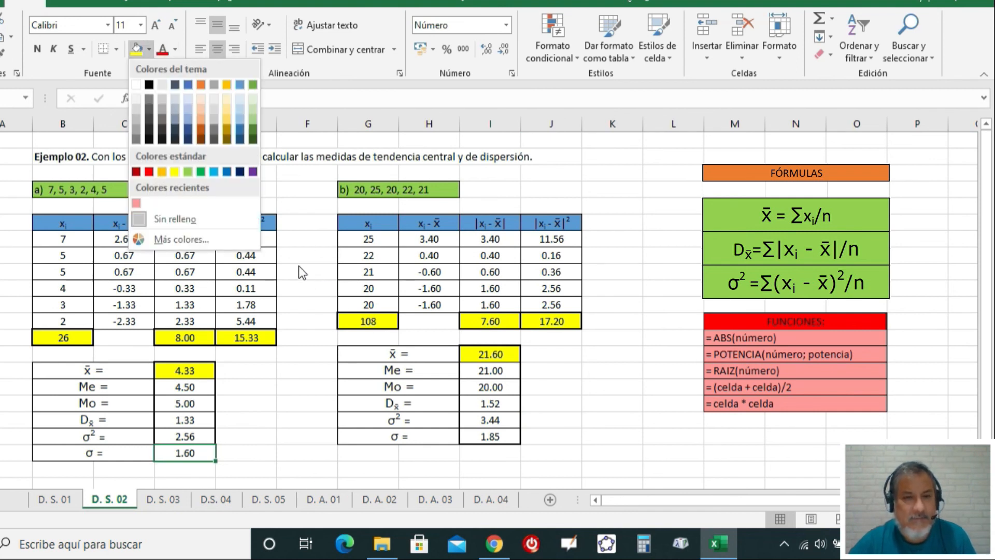
click(214, 172)
click(490, 436)
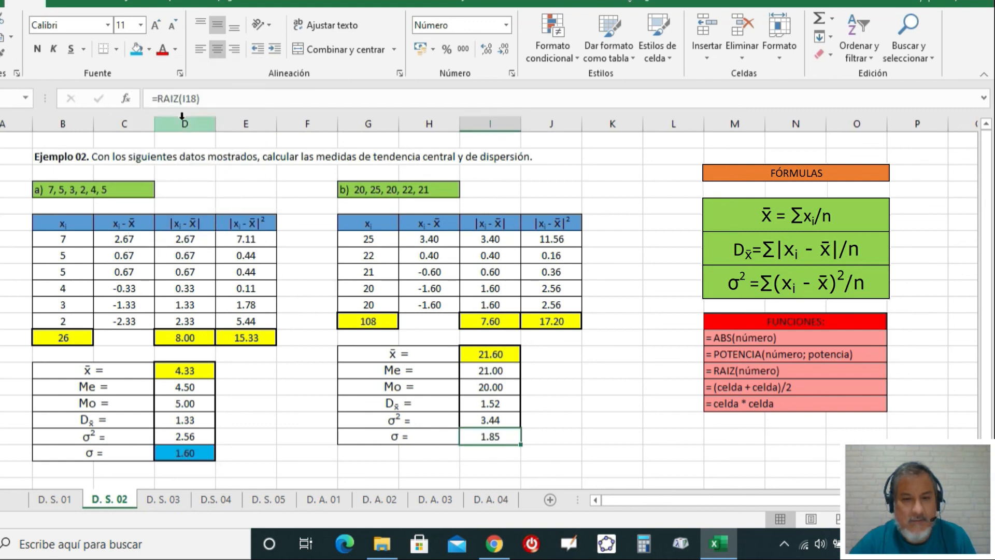
click(135, 48)
click(586, 436)
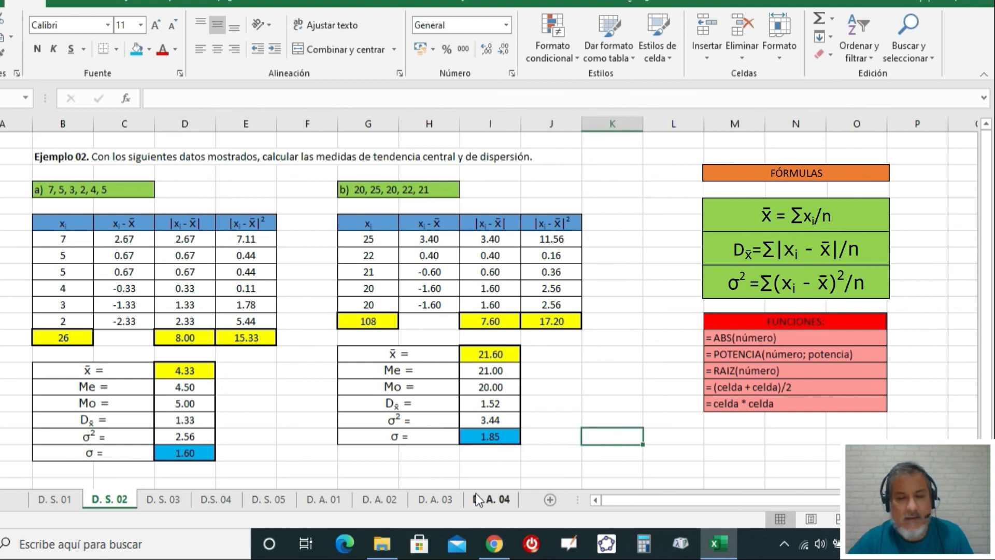